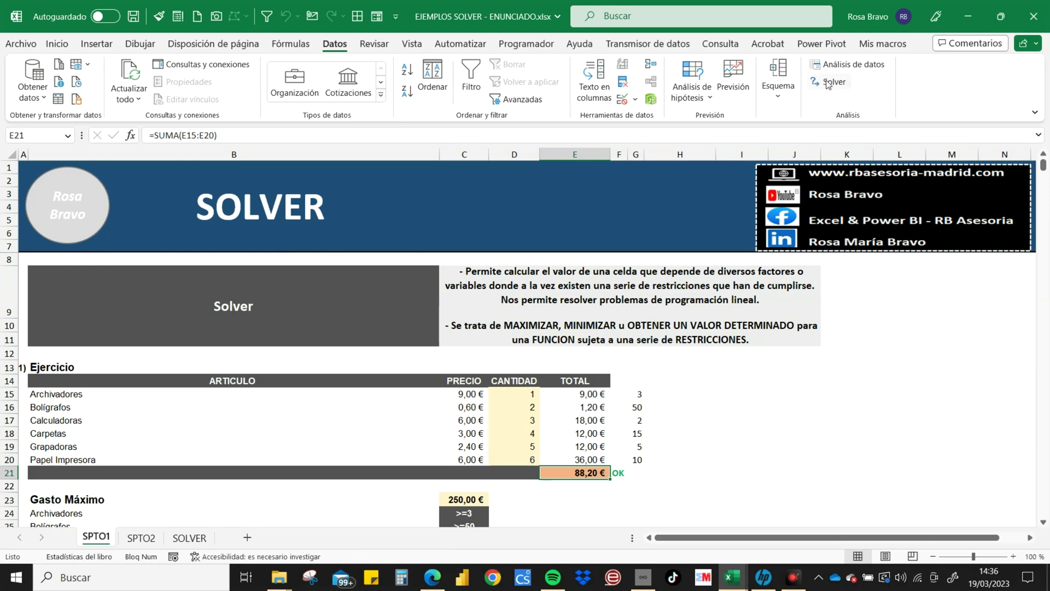
Step: Look over the available add-ins in Excel Options, then return to the sheet
left_click(25, 44)
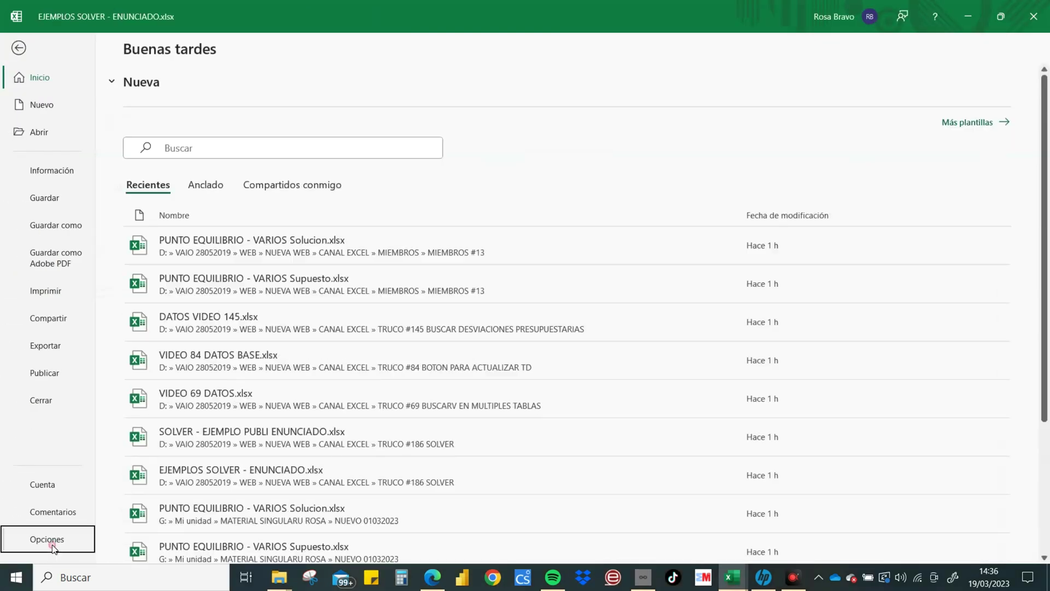
left_click(16, 539)
left_click(295, 275)
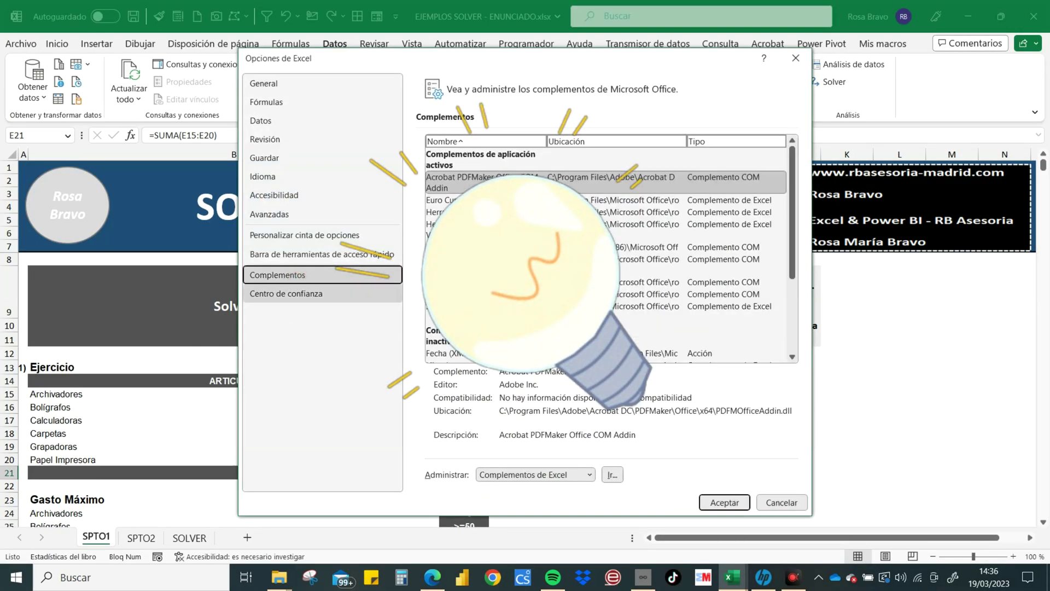
left_click(612, 474)
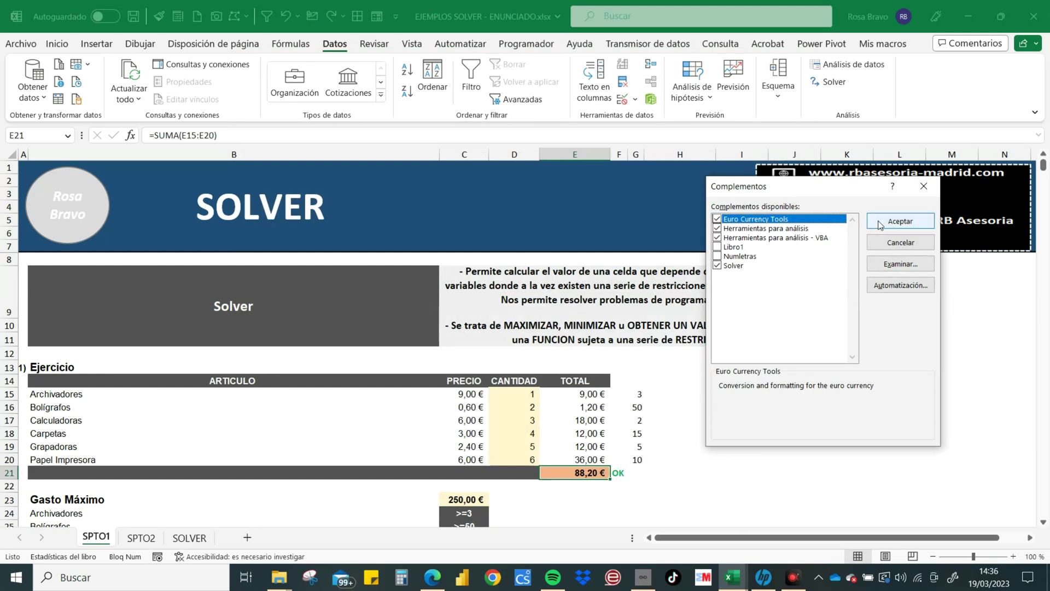
left_click(933, 192)
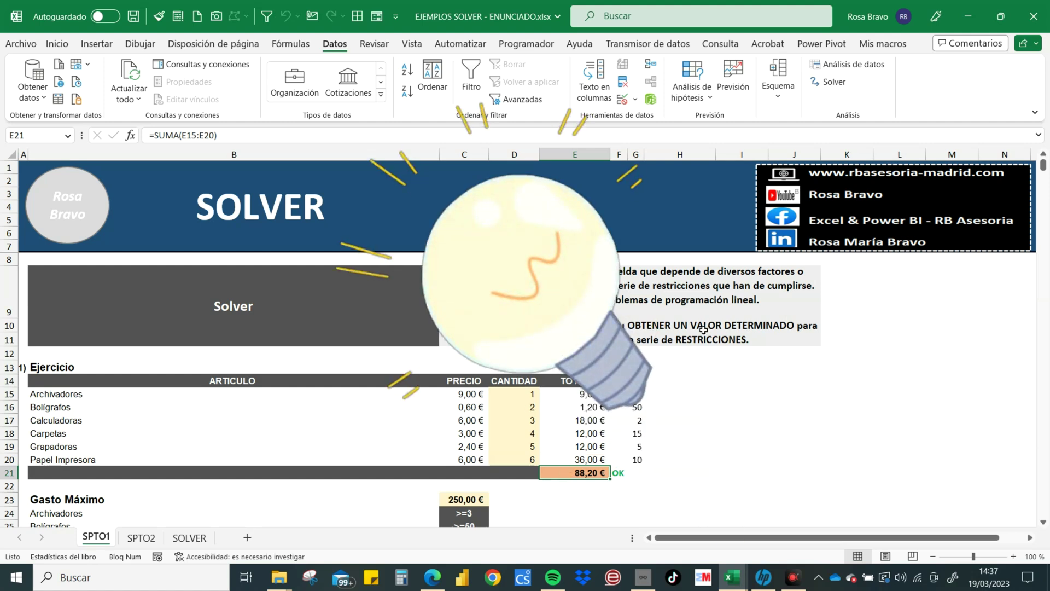
Step: Browse the six item names, starting at Archivadores
scroll(320, 367, "down", 1)
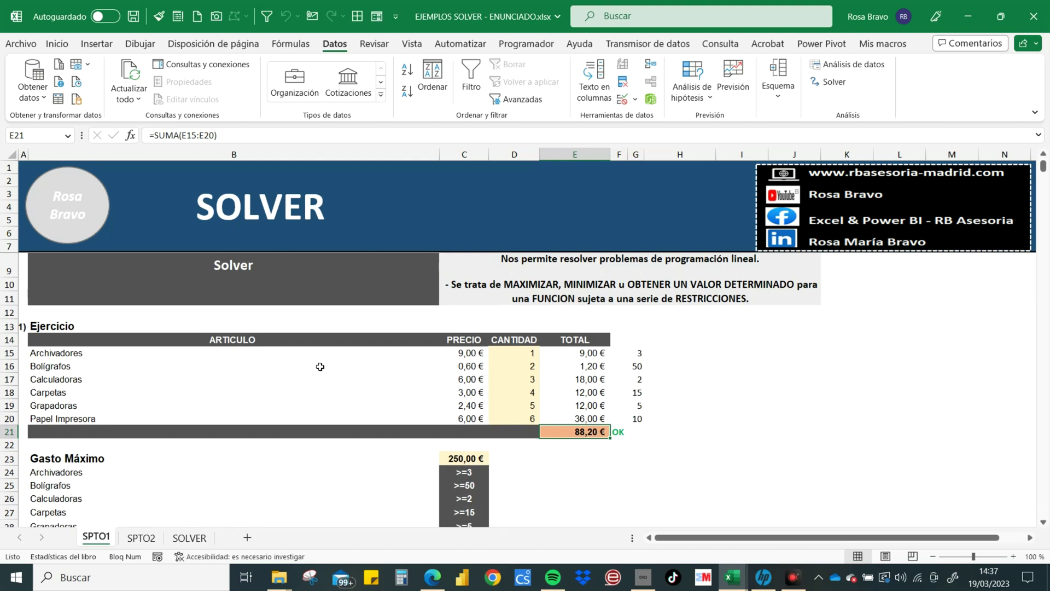
scroll(320, 366, "down", 1)
left_click(58, 311)
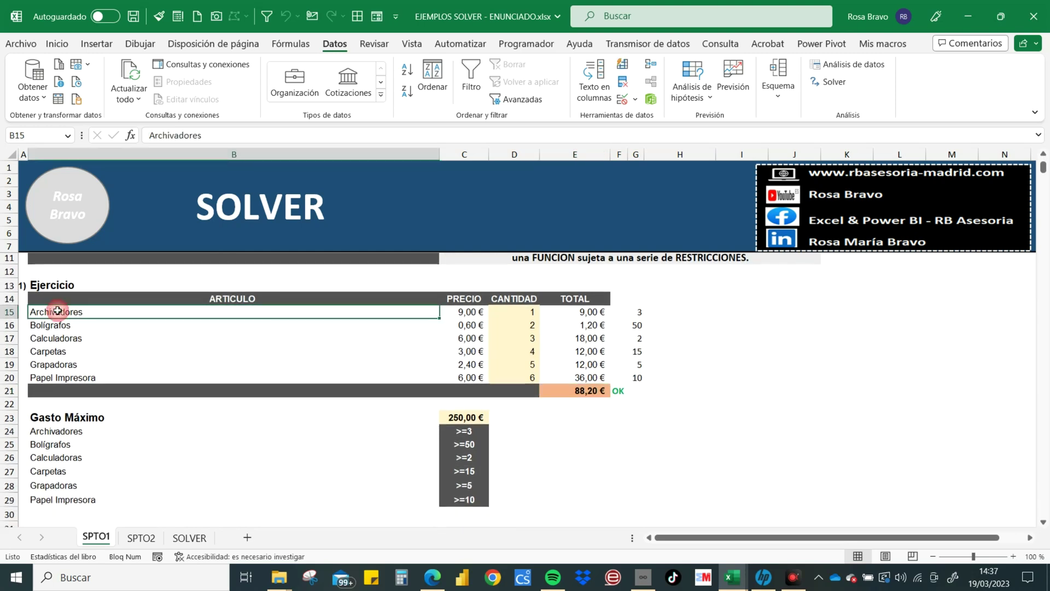
key("shift+Down")
key("shift+Down")
key("shift+Down")
key("shift+Down")
key("shift+Down")
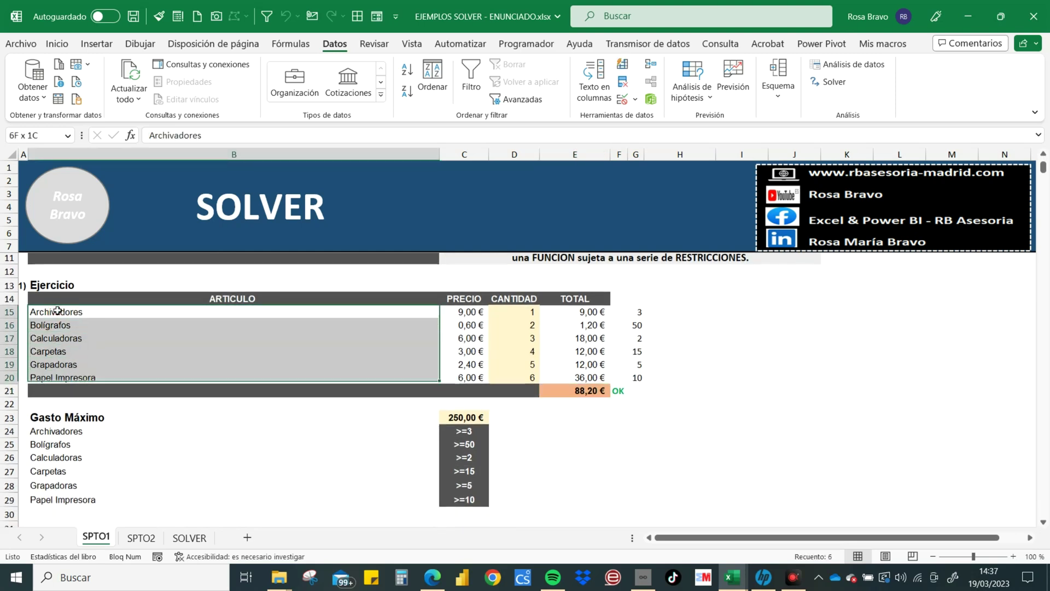
key("Up")
key("Up")
key("Down")
key("Down")
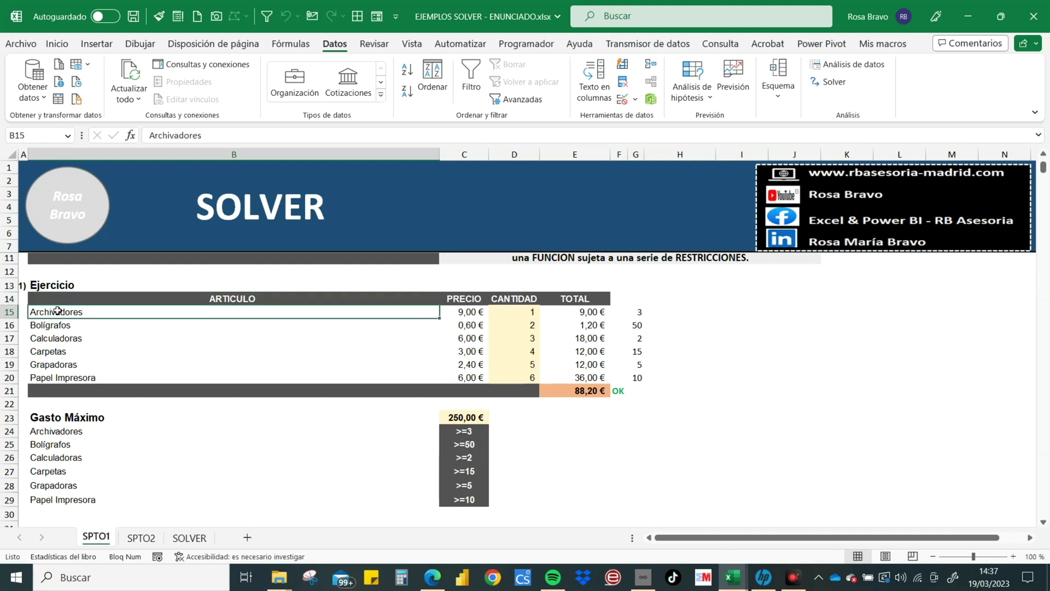
key("Down")
Step: Step through the prices and quantities, then the Archivadores and Calculadoras row totals
key("Down")
key("Down")
key("Down")
key("Down")
key("Up")
key("Up")
key("Up")
key("Up")
key("Up")
key("Right")
key("Down")
key("Down")
key("Down")
key("Down")
key("Down")
key("Up")
key("Up")
key("Up")
key("Up")
key("Up")
key("Right")
key("Down")
key("Down")
key("Down")
key("Down")
key("Down")
key("Up")
key("Up")
key("Up")
key("Up")
key("Up")
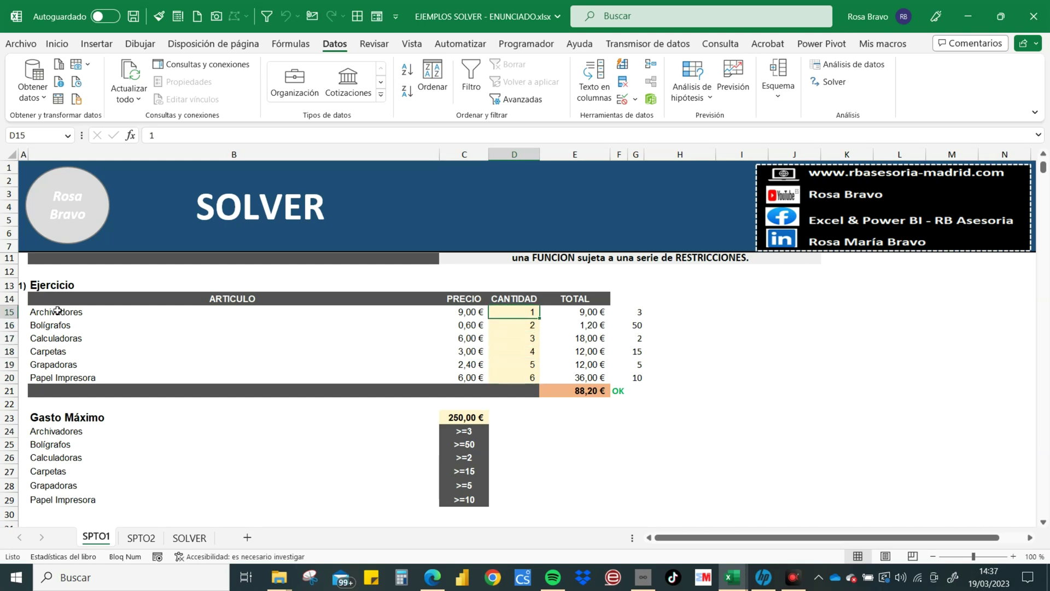
key("Down")
key("Down")
key("Down")
key("Down")
key("Down")
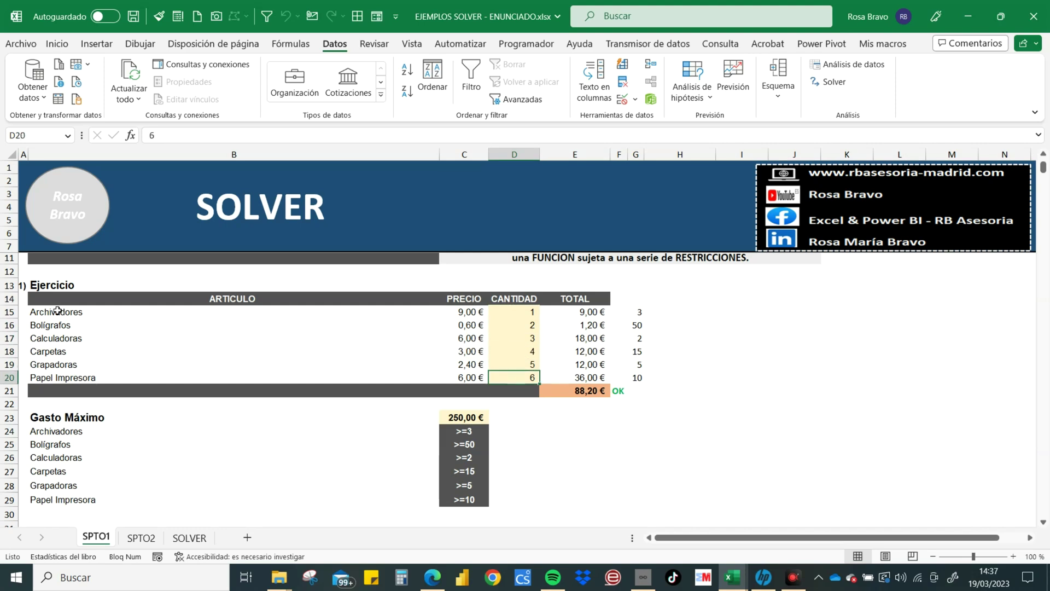
key("Up")
key("Up")
key("Up")
key("Up")
key("Up")
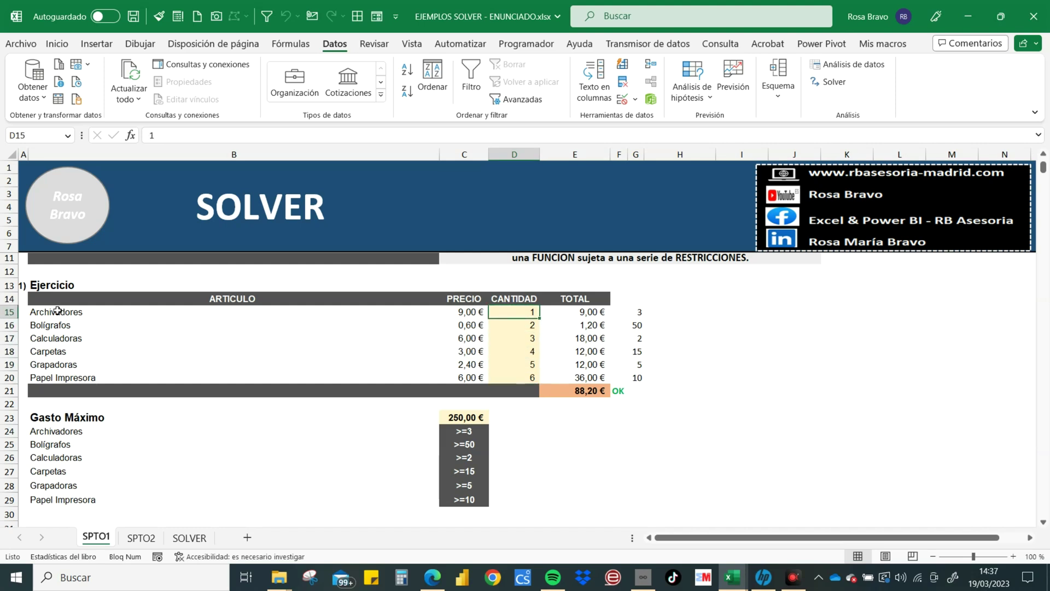
key("Right")
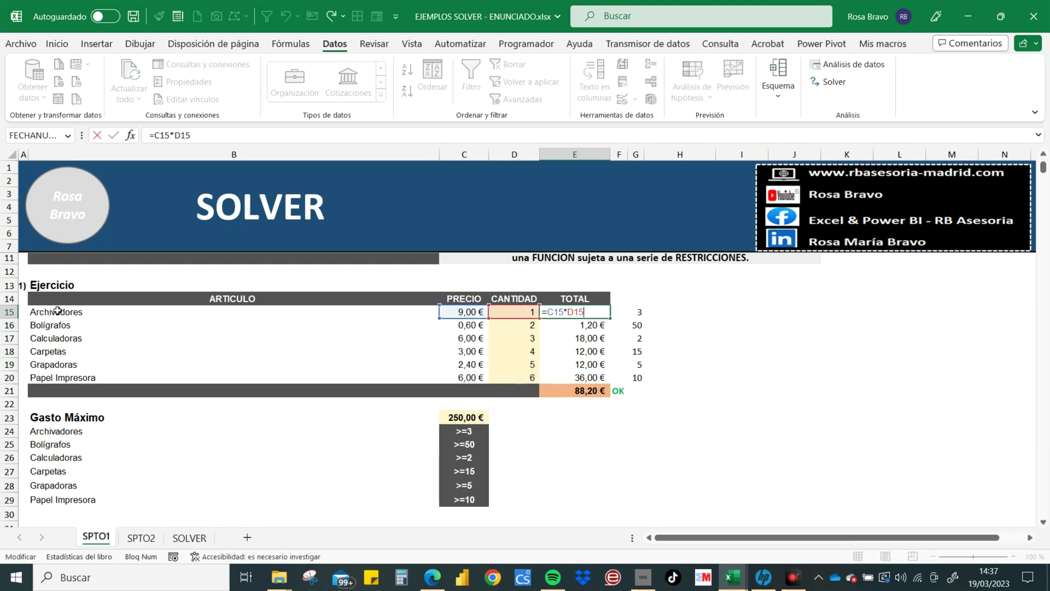
key("Down")
Step: Inspect the Calculadoras total and grand total formulas without changing them
key("Down")
key("F2")
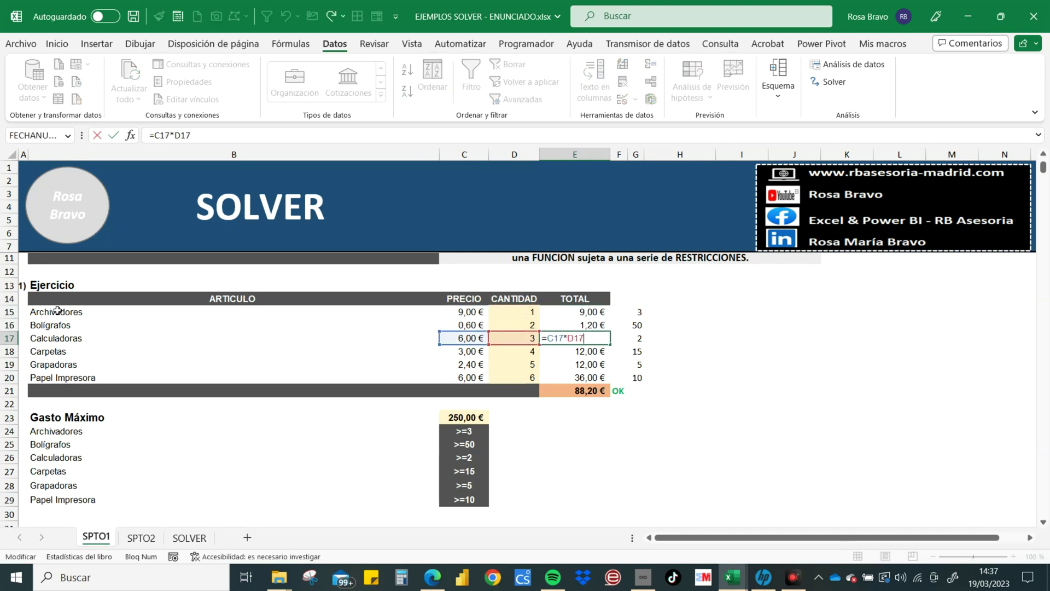
key("Escape")
key("Down")
key("F2")
key("Escape")
key("Down")
key("Down")
key("Down")
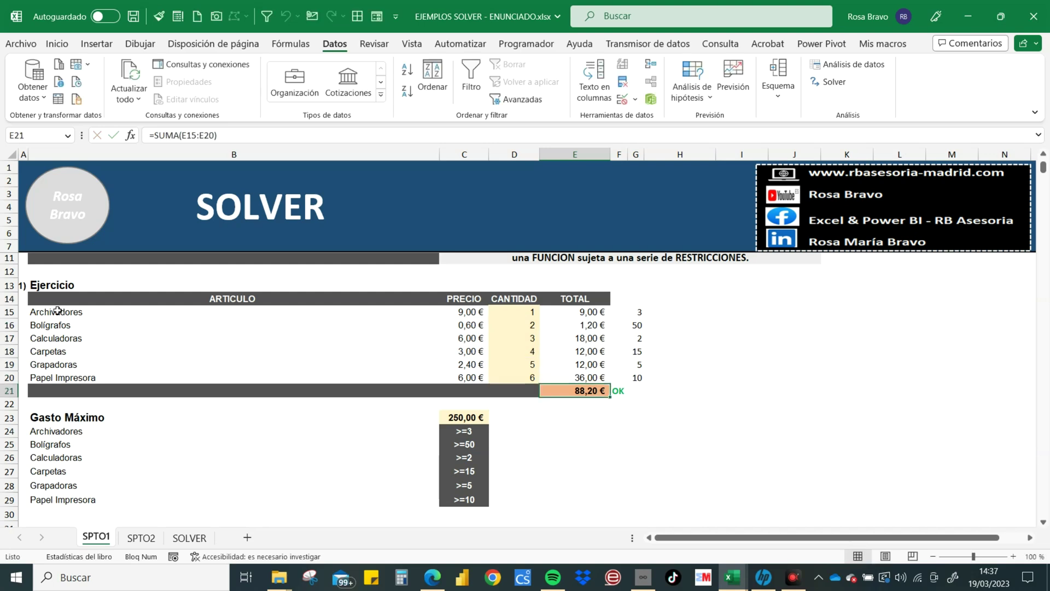
key("F2")
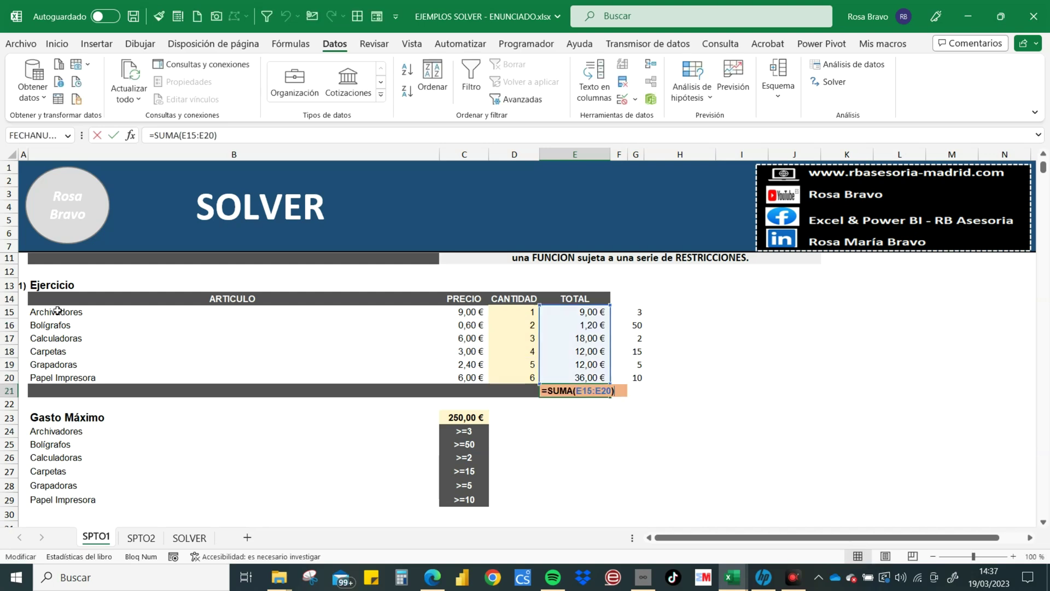
key("Escape")
key("Left")
key("Up")
key("Up")
key("Up")
key("Up")
Step: Enter 4 as the Calculadoras quantity and recheck the grand total formula
type("4")
key("Return")
key("Down")
key("Down")
key("Down")
key("Right")
key("F2")
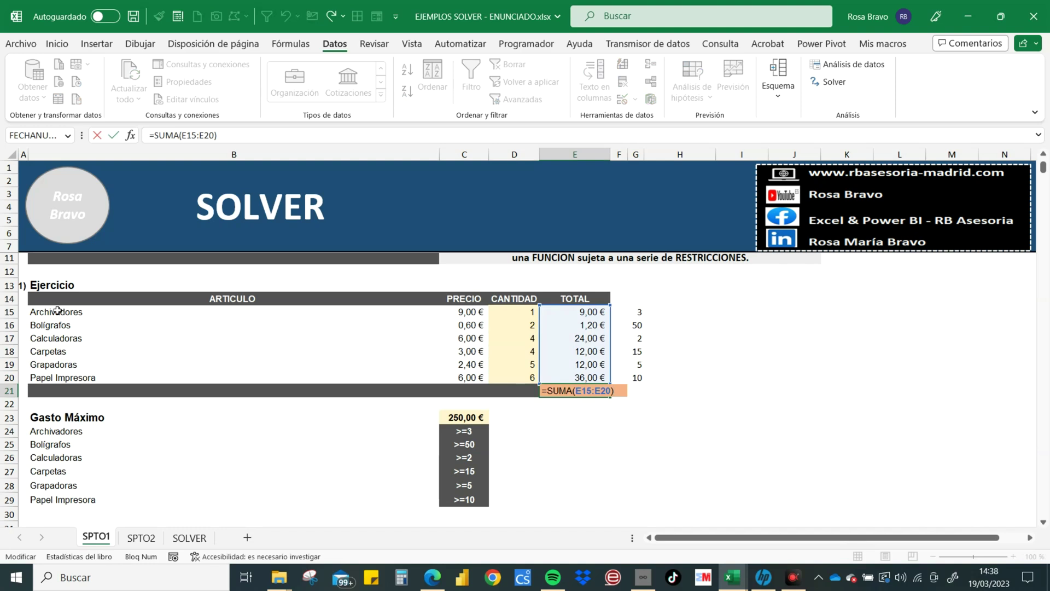
key("Escape")
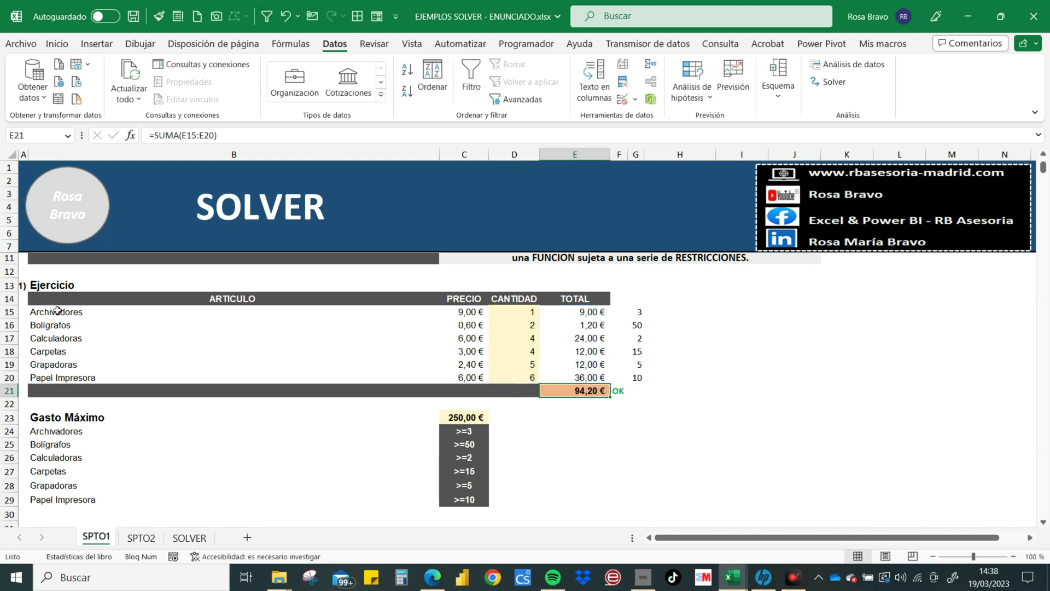
key("Left")
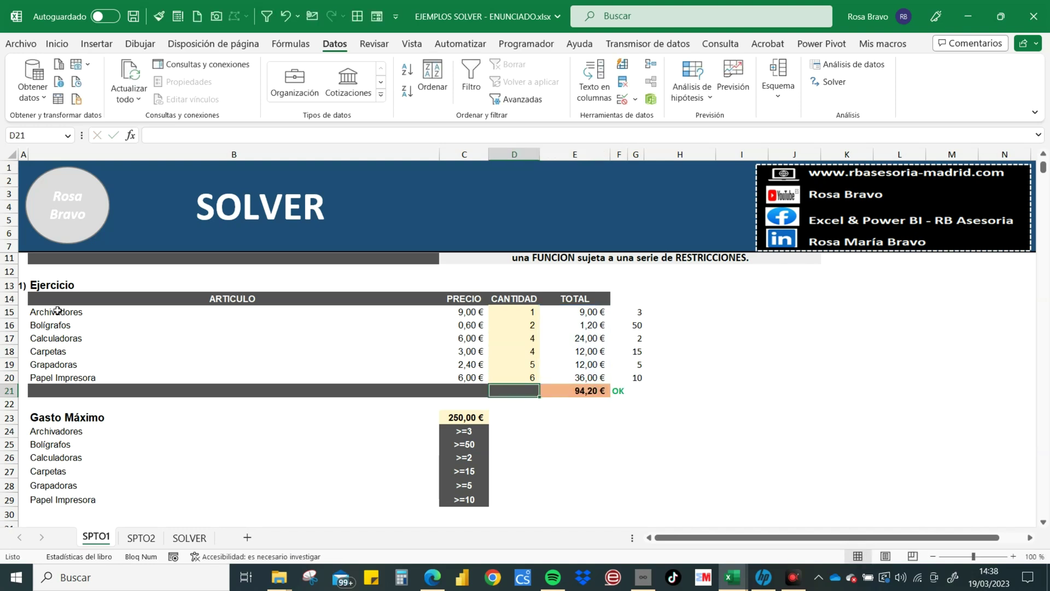
key("Down")
key("Down")
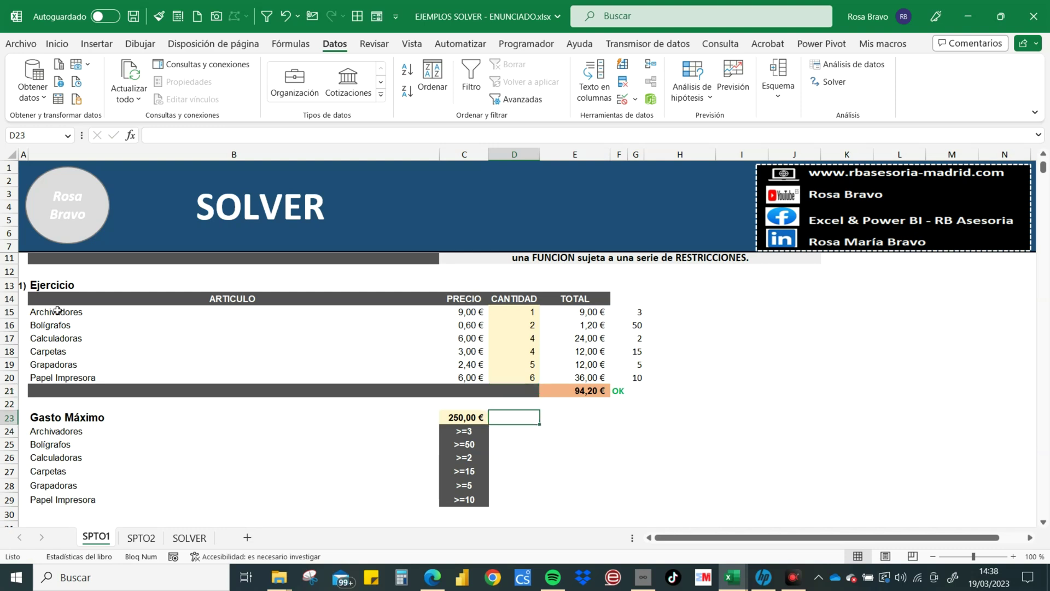
key("Left")
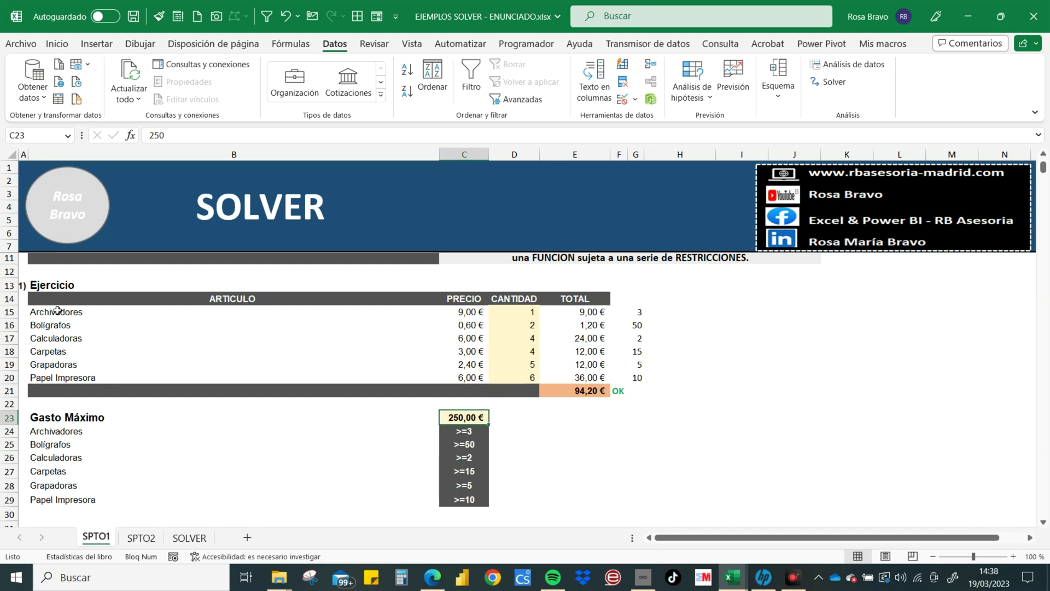
key("Down")
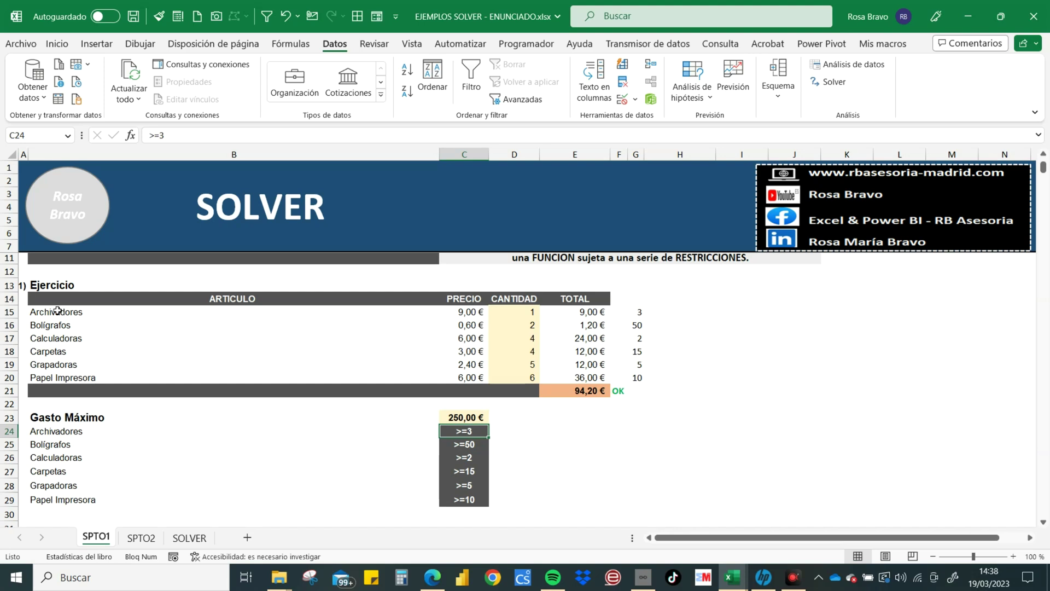
key("shift+Down")
key("shift+Down")
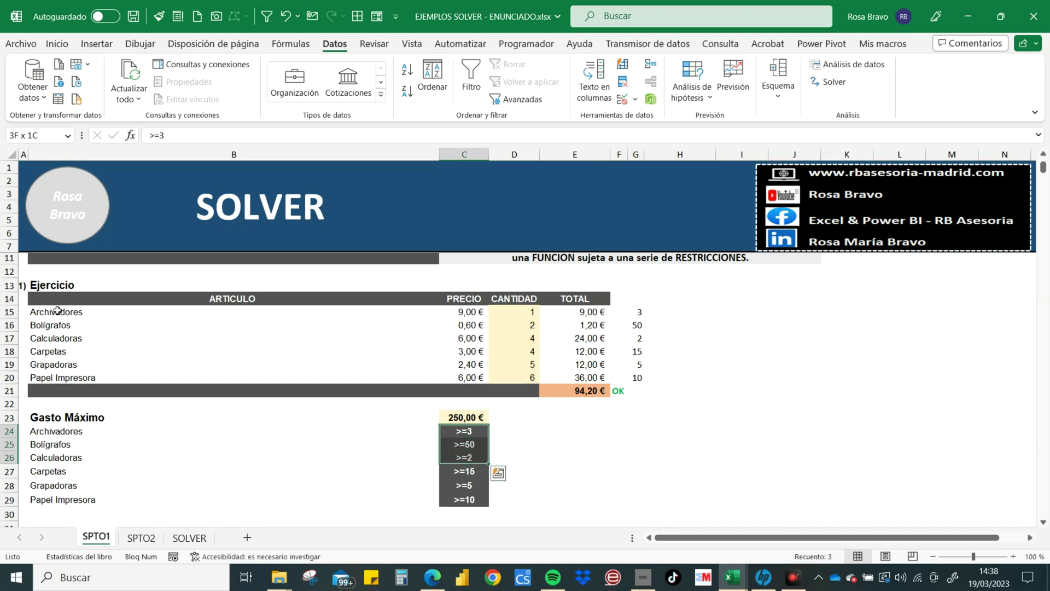
key("shift+Down")
key("shift+Down")
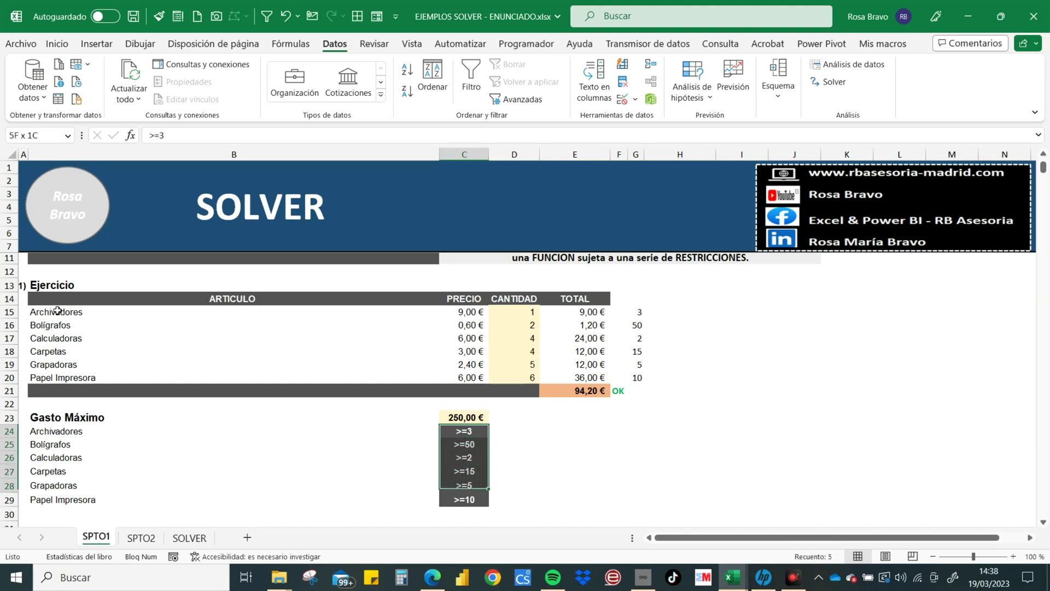
key("shift+Down")
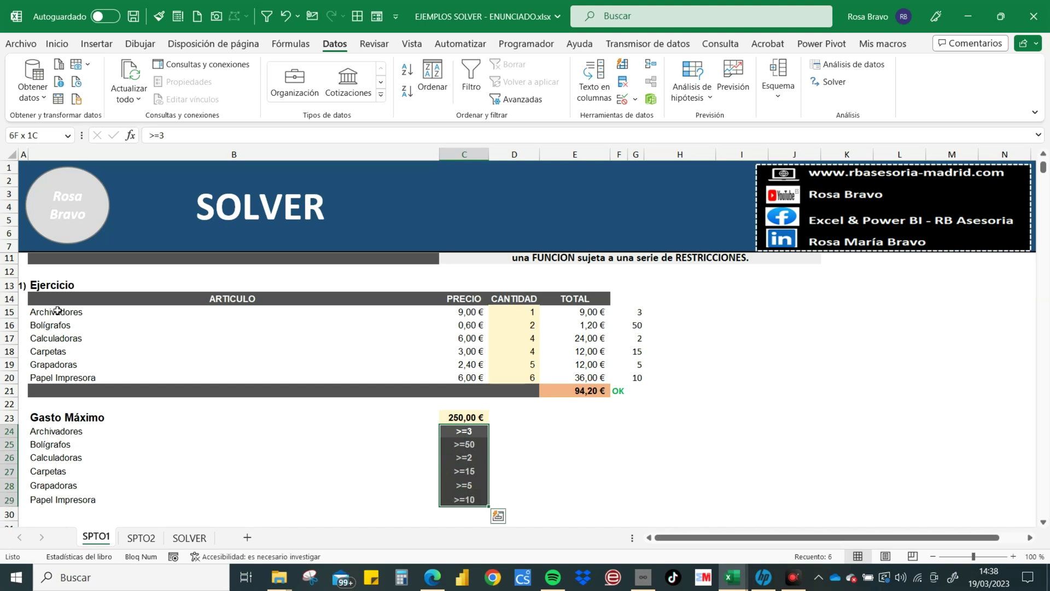
key("Up")
key("Up")
key("Right")
key("Right")
key("Right")
key("Right")
key("Up")
key("Up")
key("Up")
key("Up")
key("Up")
key("Up")
key("shift+Down")
key("shift+Down")
key("shift+Down")
key("shift+Down")
key("shift+Down")
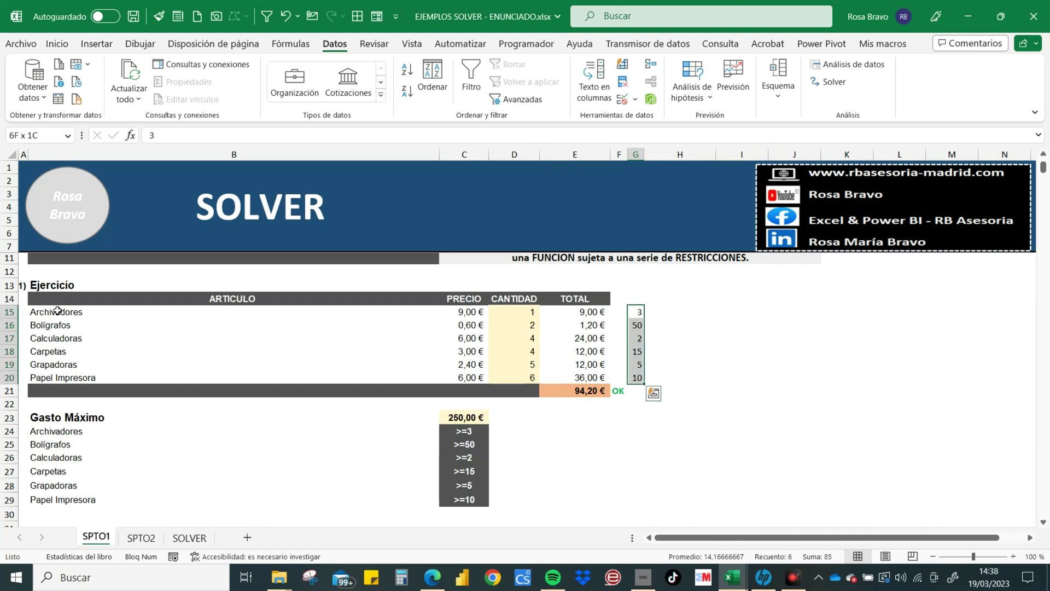
left_click(562, 417)
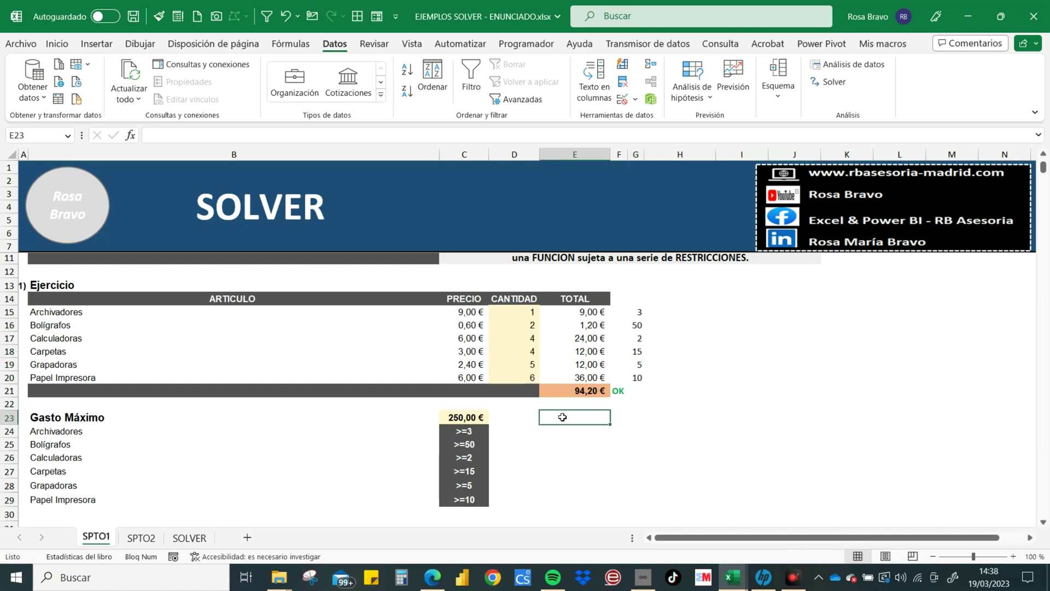
scroll(562, 417, "up", 1)
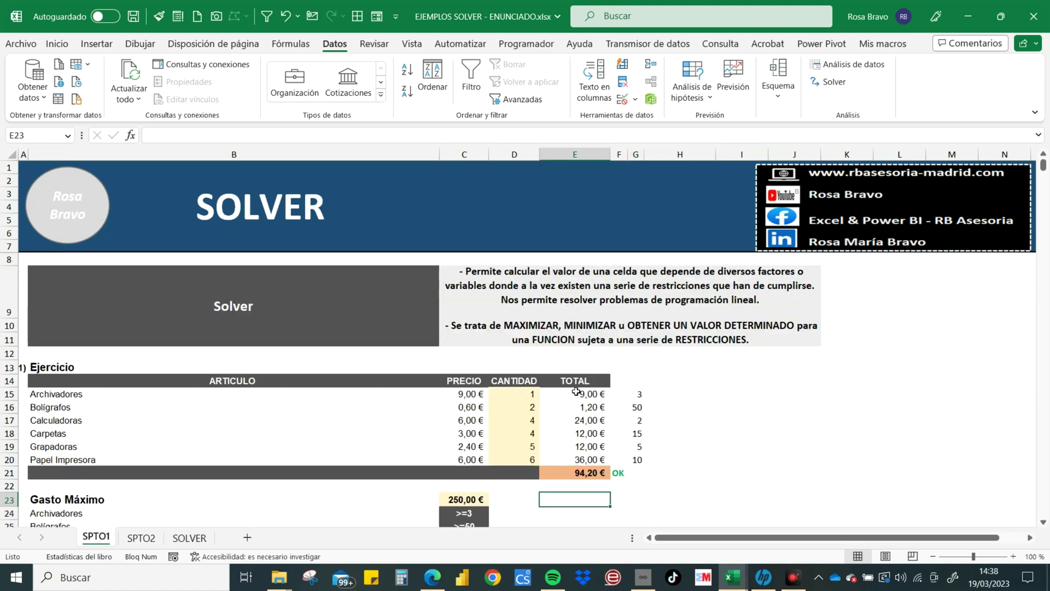
left_click(516, 396)
left_click_drag(514, 401, 517, 458)
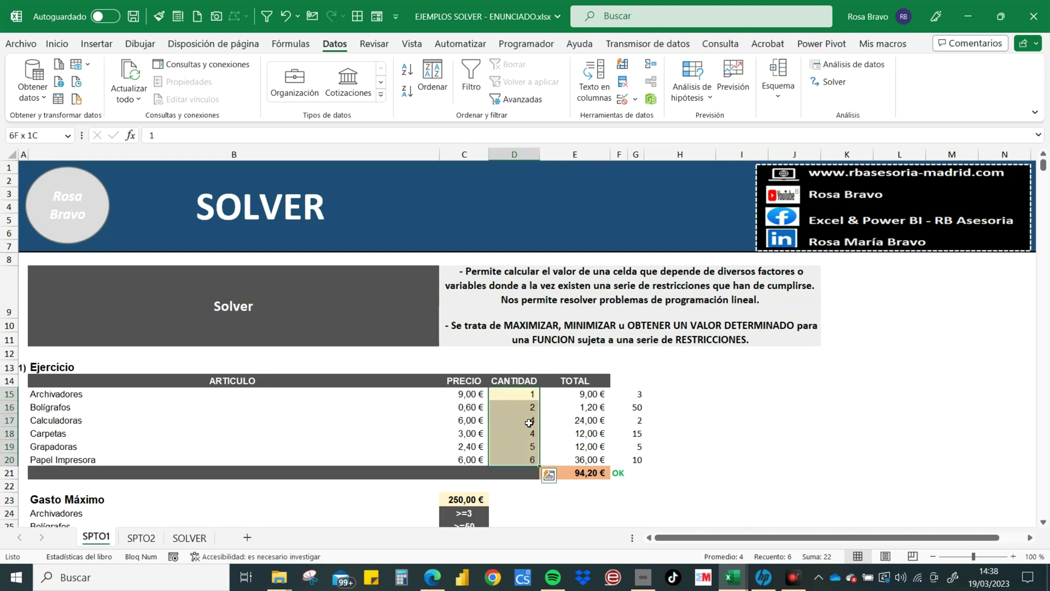
scroll(525, 424, "down", 1)
left_click(464, 457)
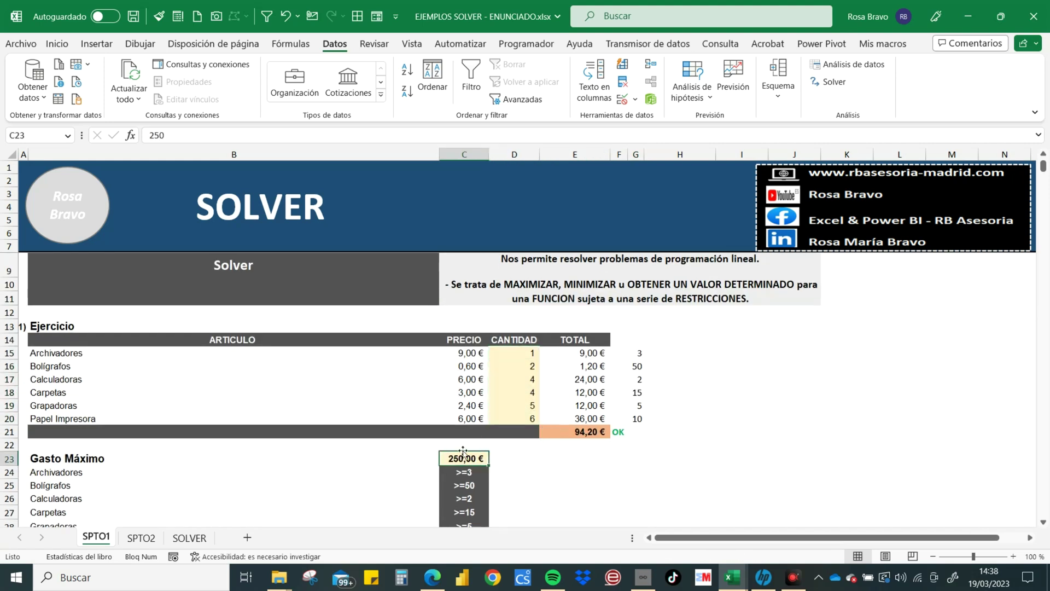
scroll(464, 453, "down", 1)
left_click(446, 430)
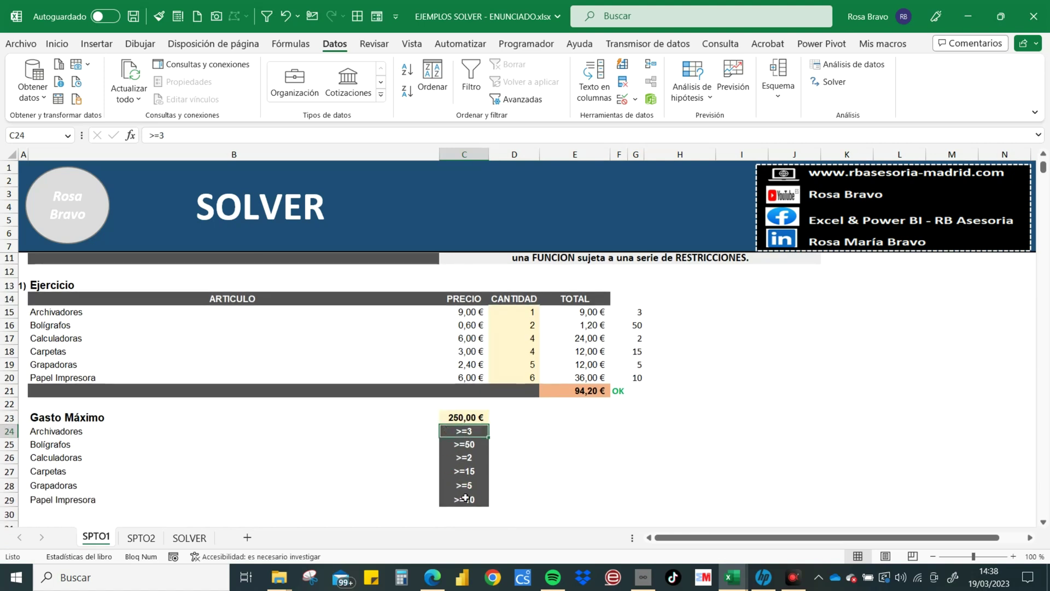
left_click(465, 498, "shift")
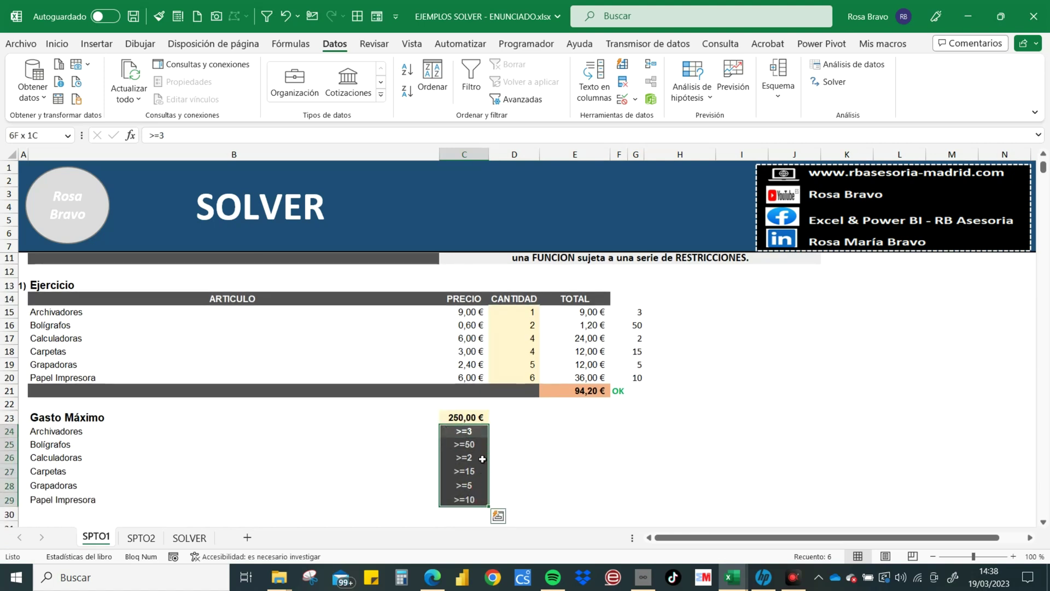
scroll(588, 407, "up", 1)
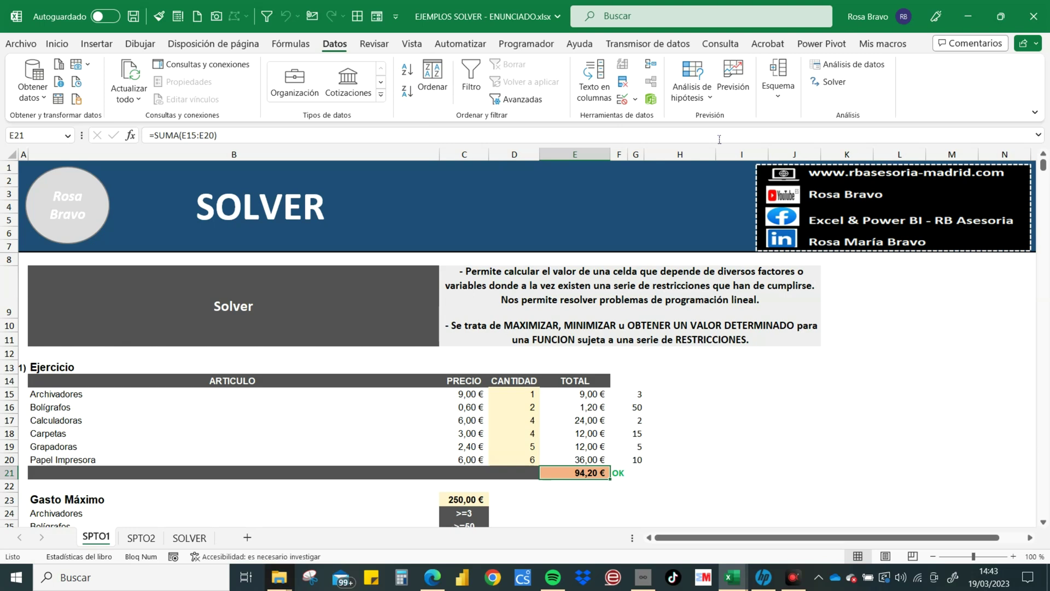
Step: Launch Solver from the Datos tab and move its dialog aside
left_click(831, 82)
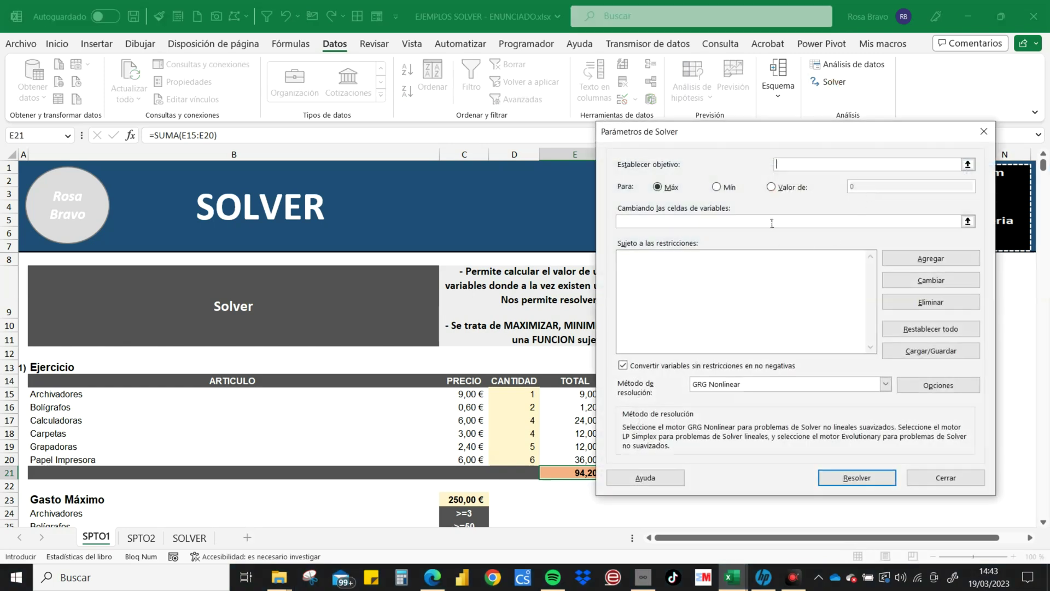
left_click_drag(776, 135, 828, 116)
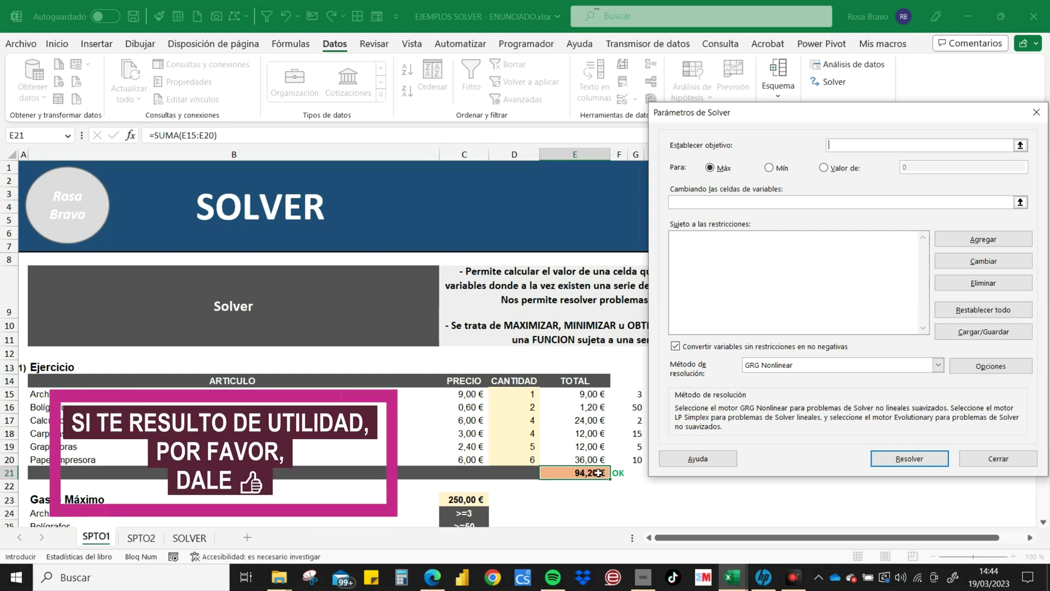
Step: Set Solver to maximise $E$21 by varying $D$15:$D$20, and begin a new constraint
left_click(709, 168)
left_click(596, 471)
left_click(711, 202)
left_click(514, 395)
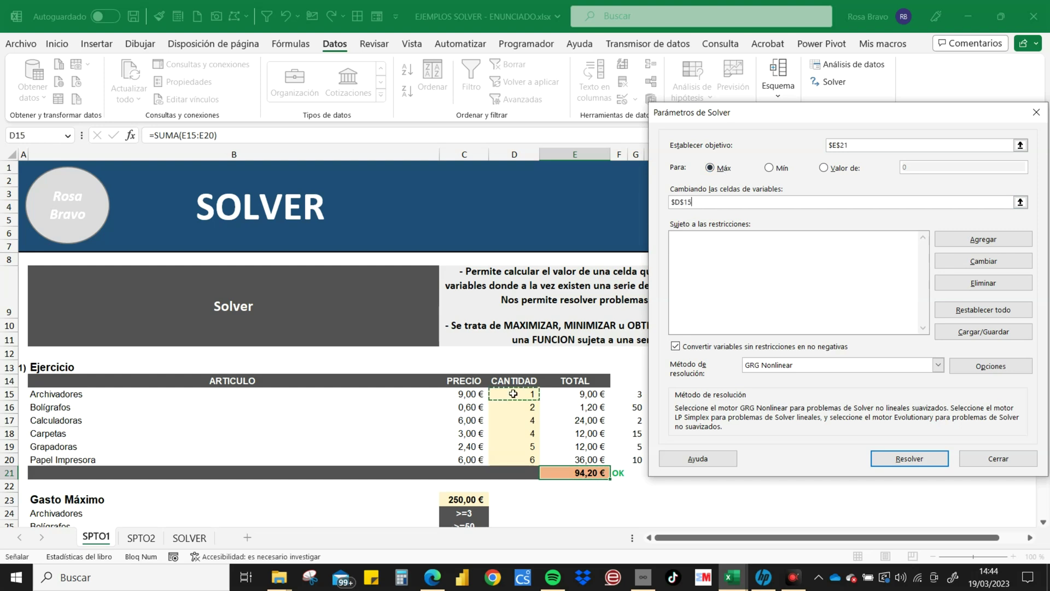
left_click_drag(517, 459, 518, 460)
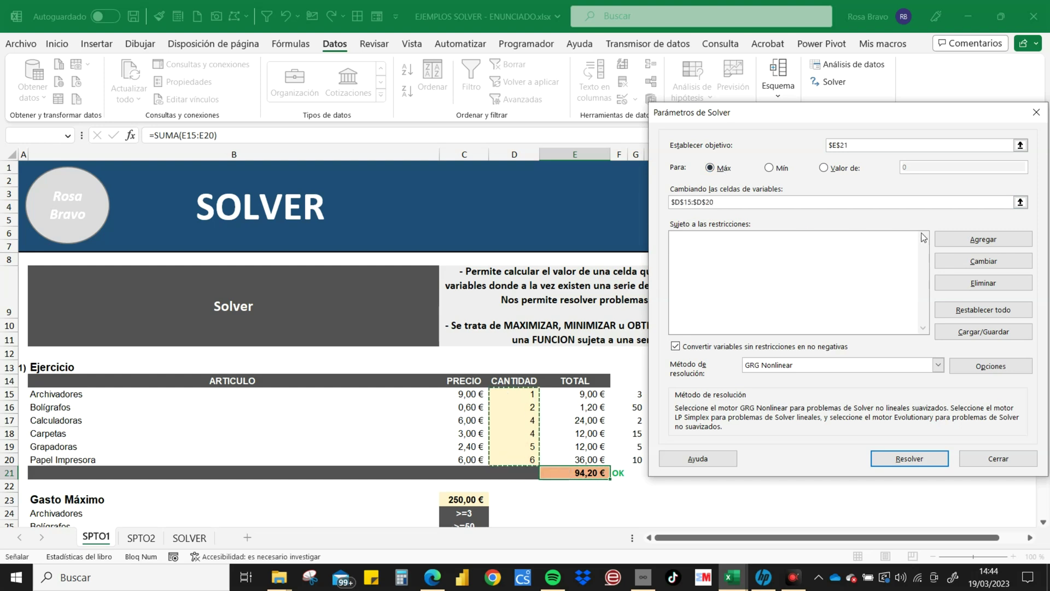
left_click(954, 241)
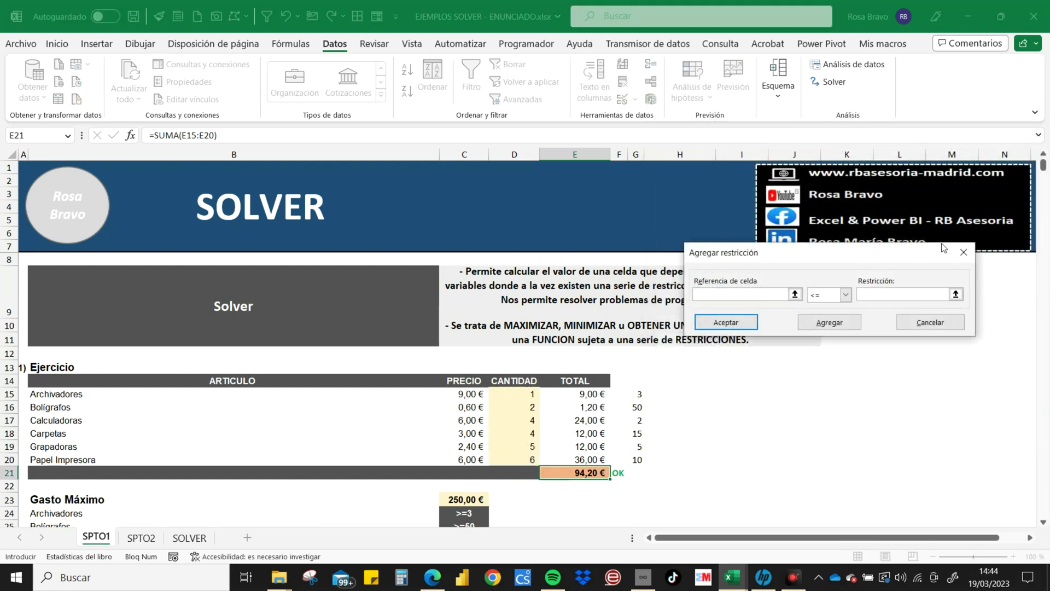
Step: Add the budget constraint $E$21 <= $C$23
left_click_drag(813, 257, 800, 384)
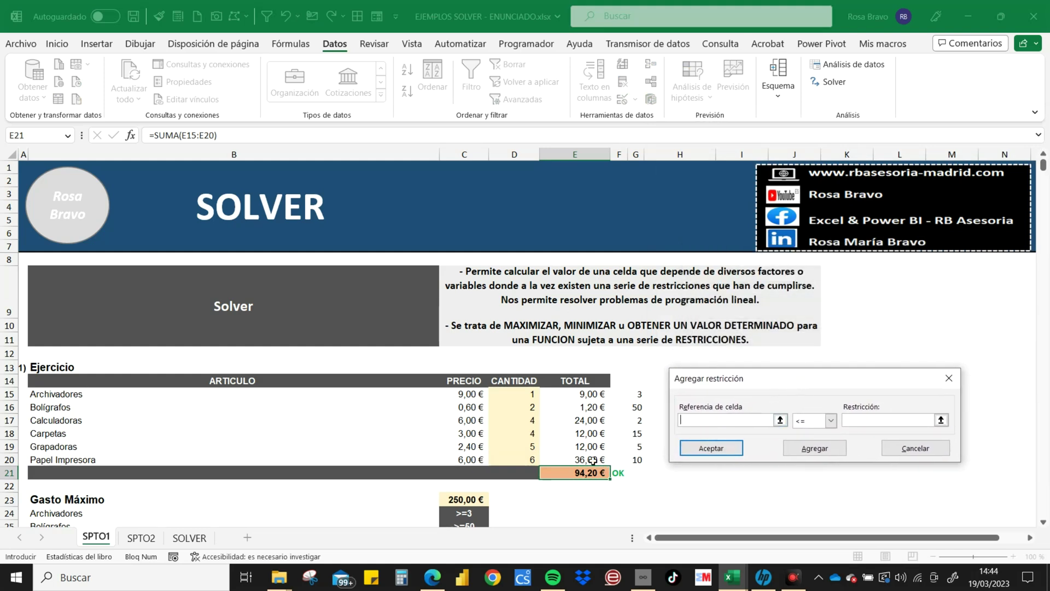
left_click(581, 472)
left_click(831, 420)
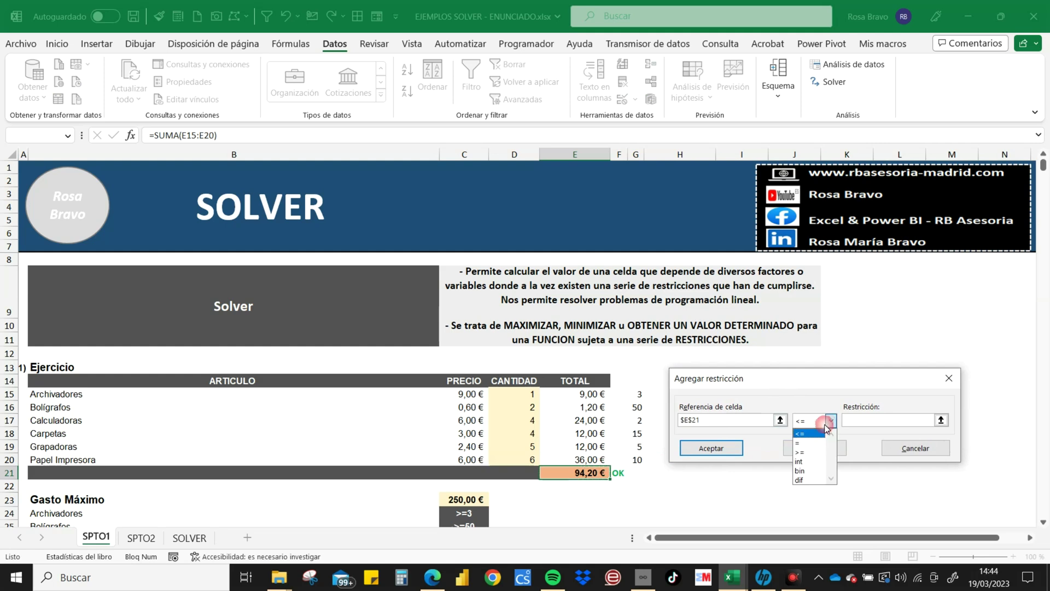
left_click(810, 433)
left_click(852, 422)
left_click(469, 500)
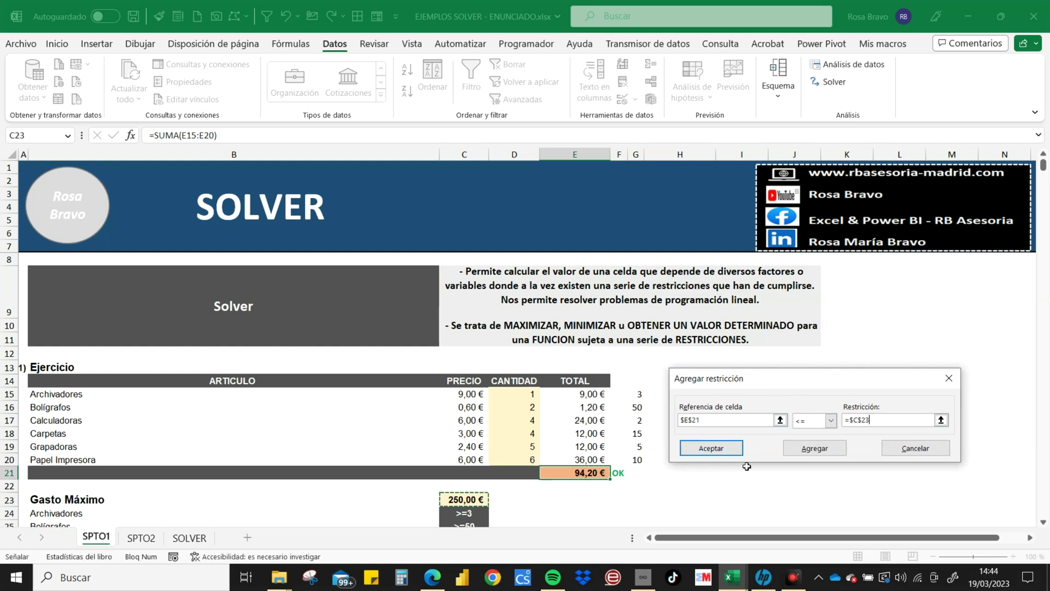
left_click(811, 447)
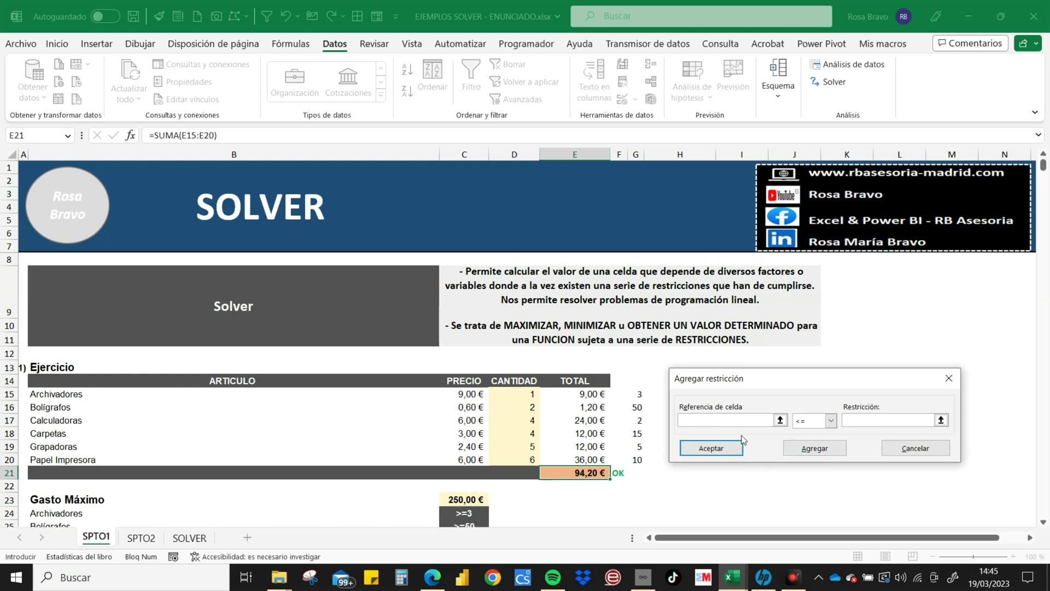
Step: Add the minimum-quantity constraint $D$15:$D$20 >= $G$15:$G$20
left_click_drag(522, 394, 519, 457)
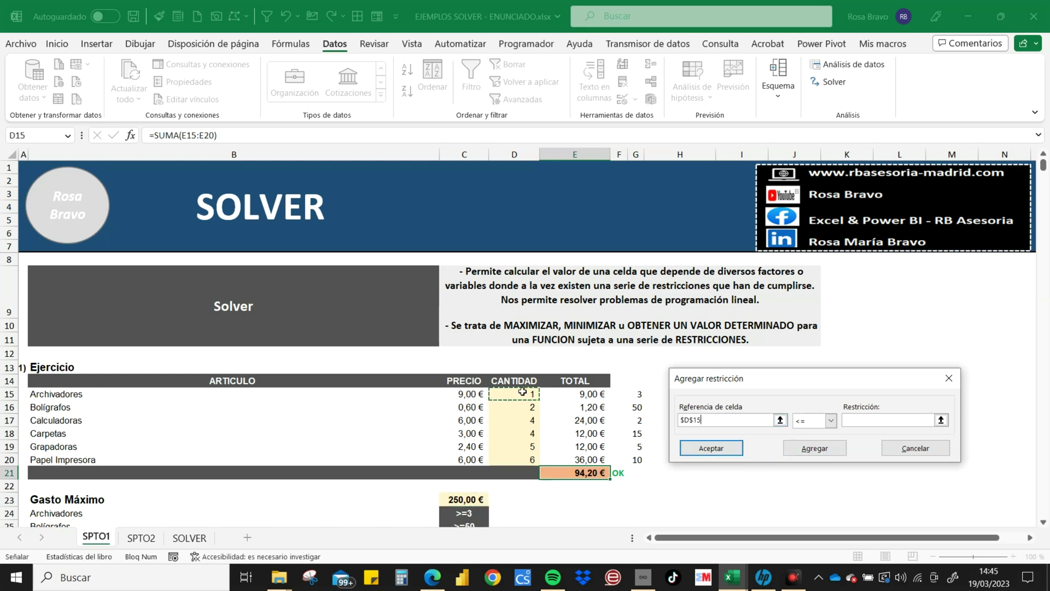
left_click(829, 420)
left_click(800, 452)
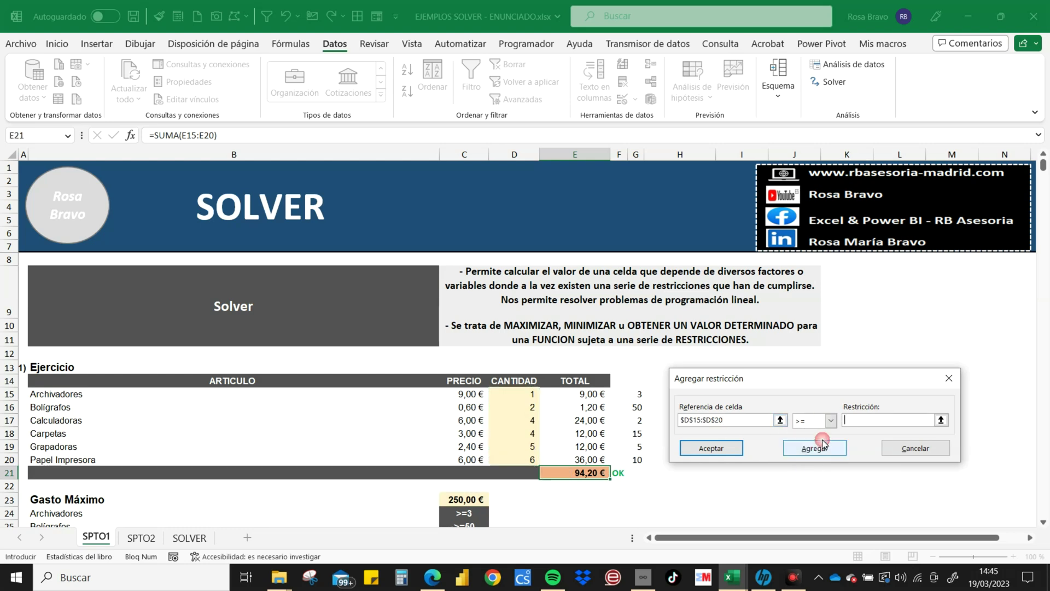
left_click(636, 393)
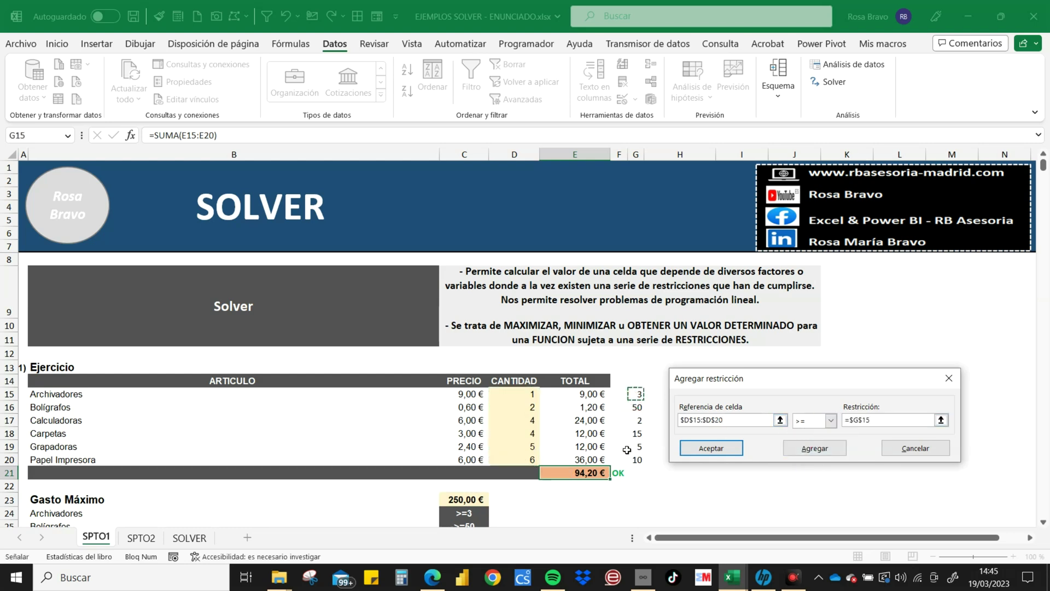
left_click_drag(637, 394, 636, 459)
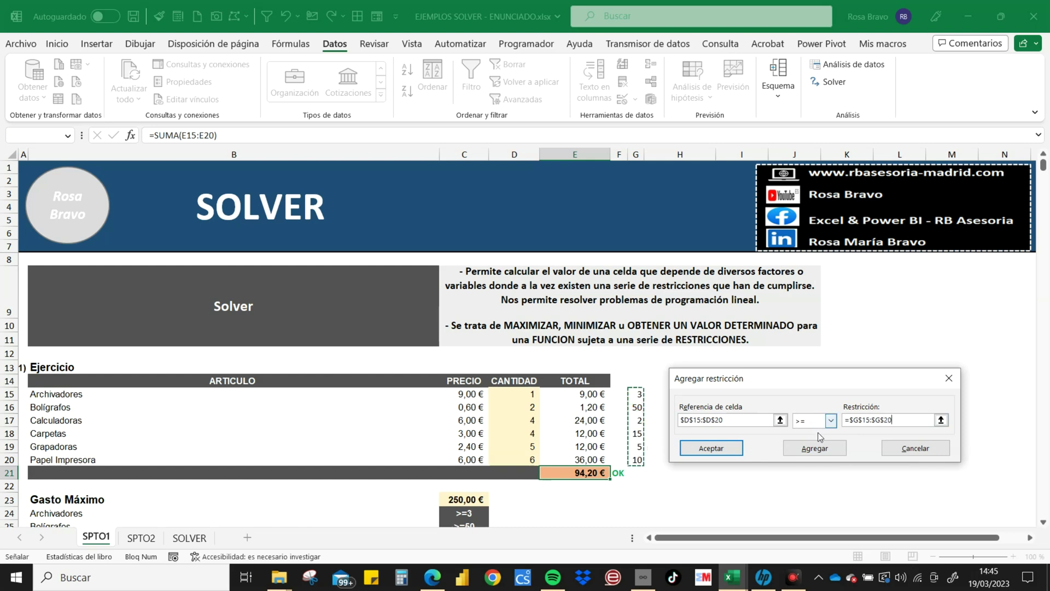
left_click(814, 449)
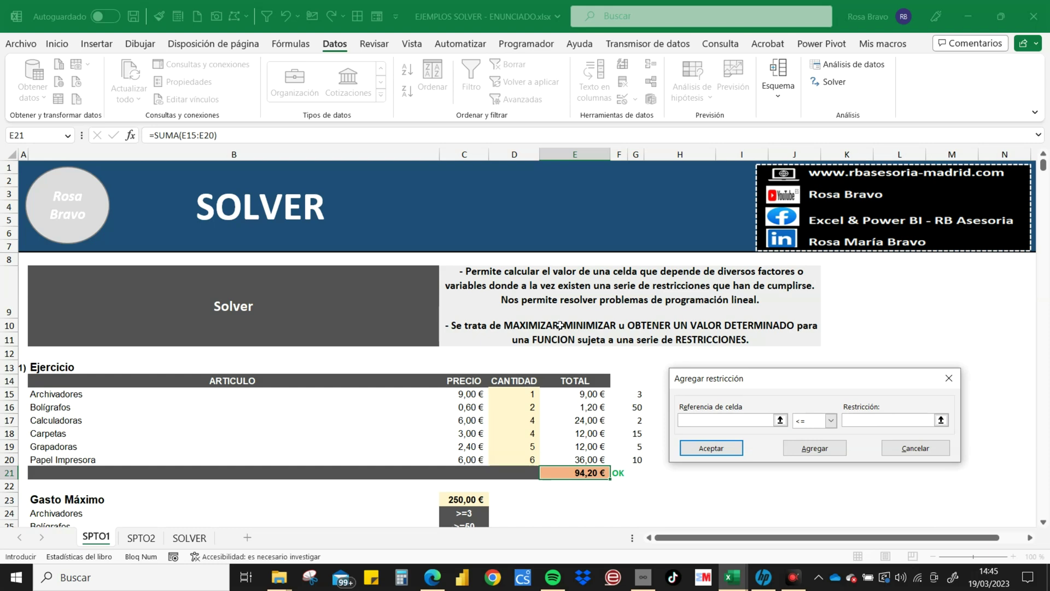
Step: Make $D$15:$D$20 integers and confirm the constraint
left_click(514, 395)
left_click_drag(523, 455, 523, 457)
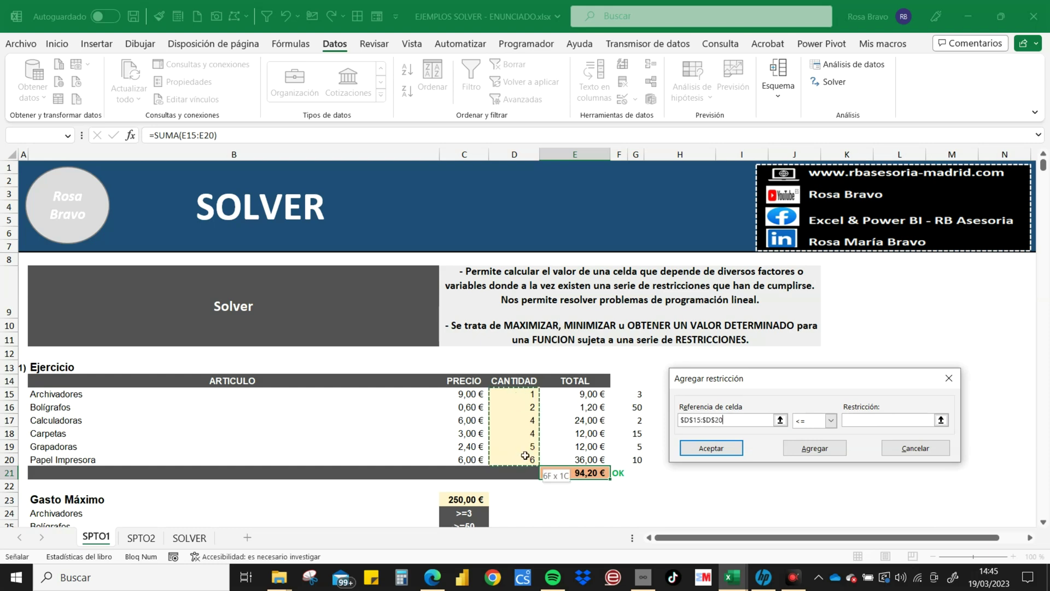
left_click(830, 420)
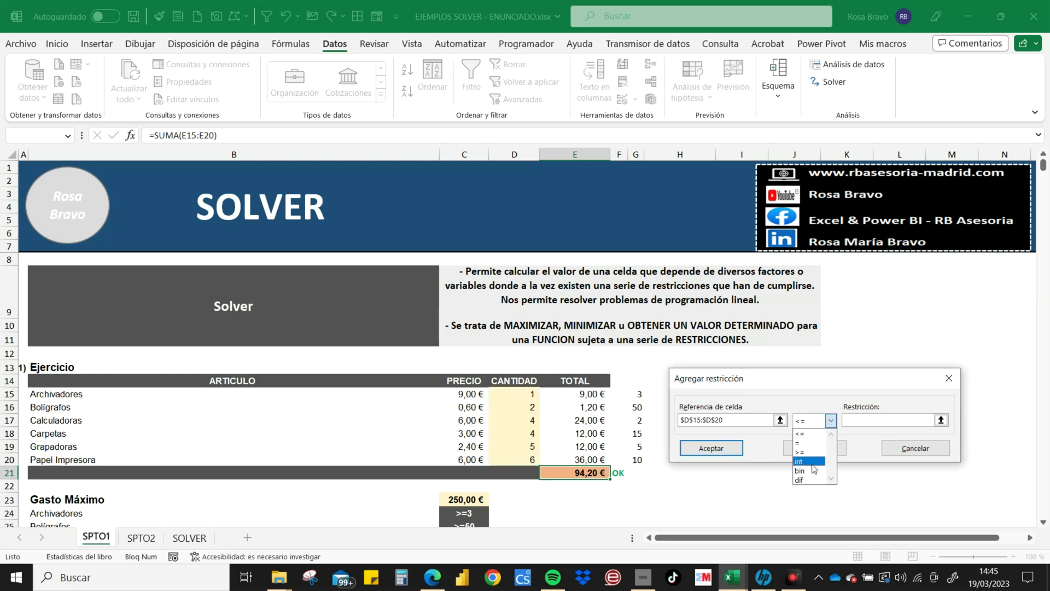
left_click(814, 461)
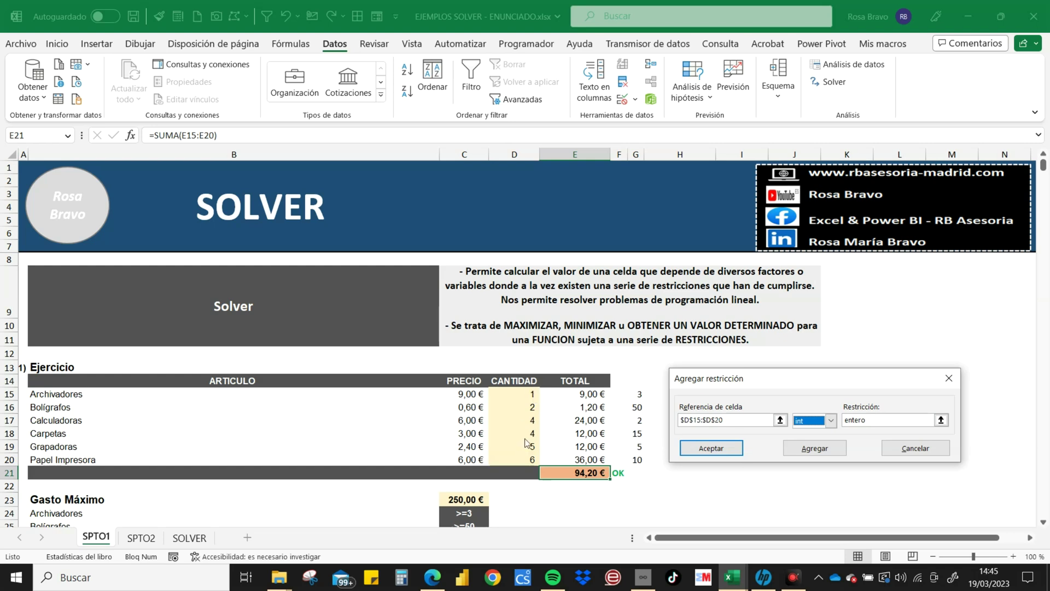
left_click(721, 453)
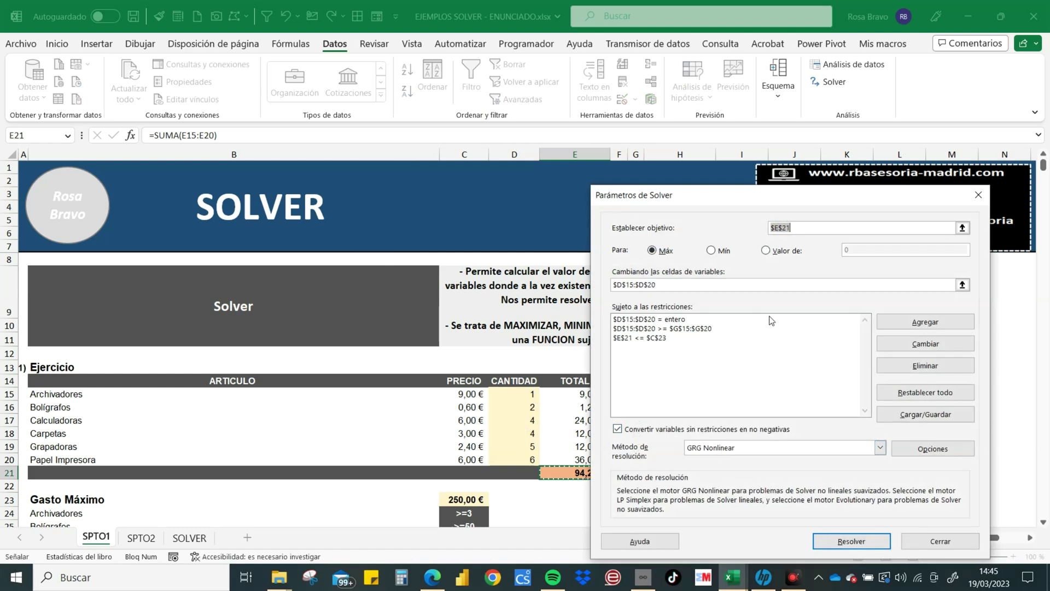
Step: Move the Solver dialog off the table and run Resolver
mouse_move(849, 203)
left_mouse_down()
mouse_move(892, 158)
mouse_move(850, 167)
left_mouse_up()
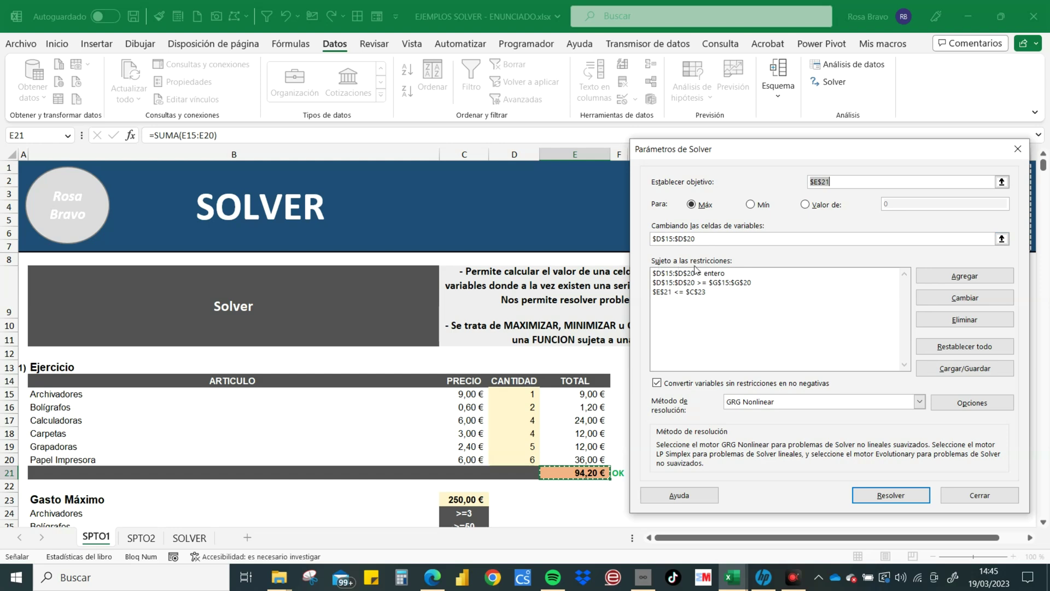
left_click(888, 496)
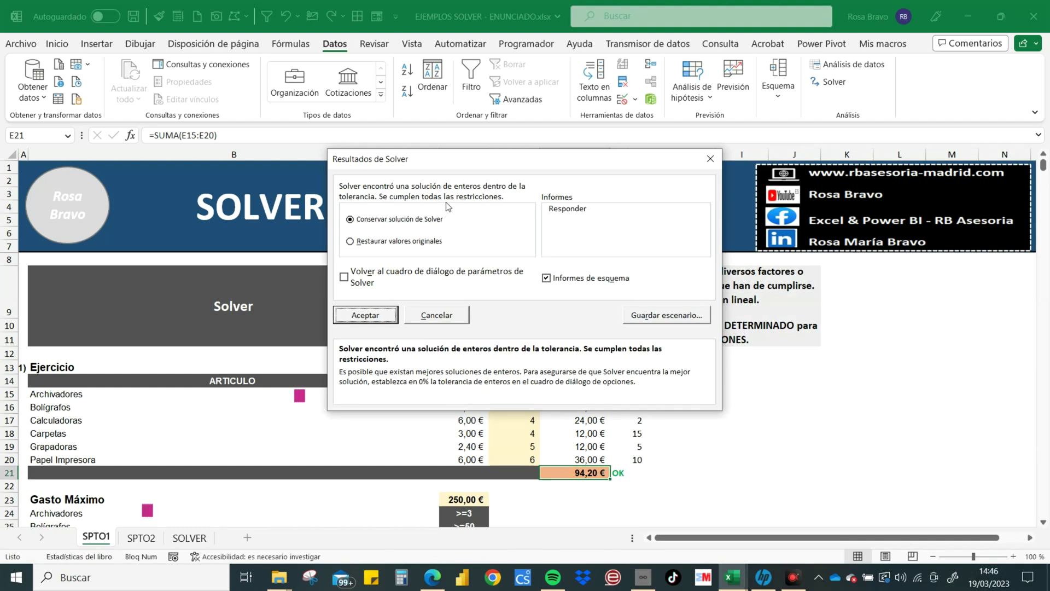
Step: Keep the Solver solution and check the 249,00 € total against the 250 limit
left_click(354, 316)
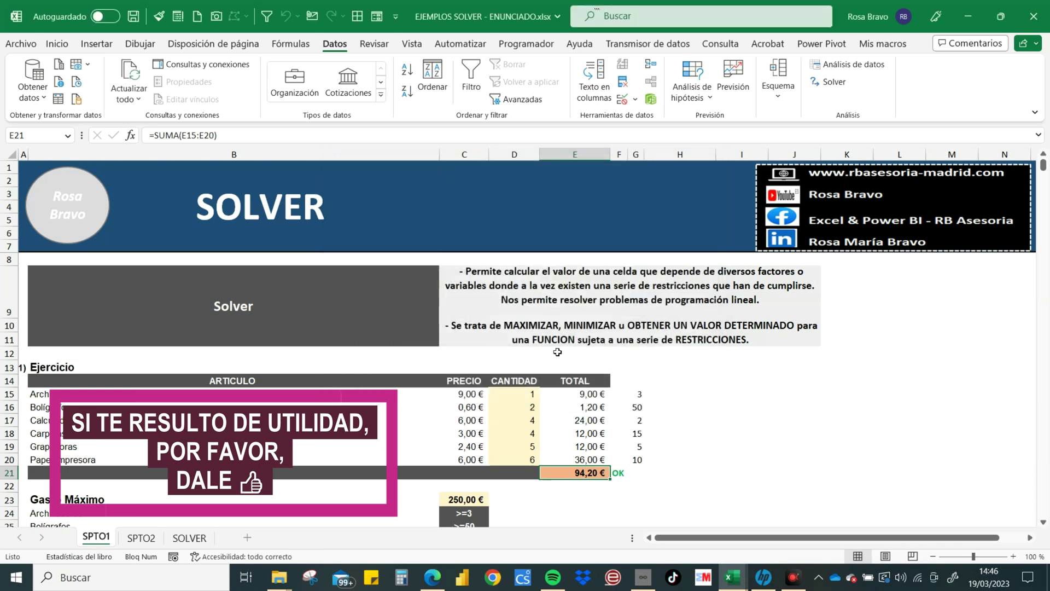
left_click(669, 393)
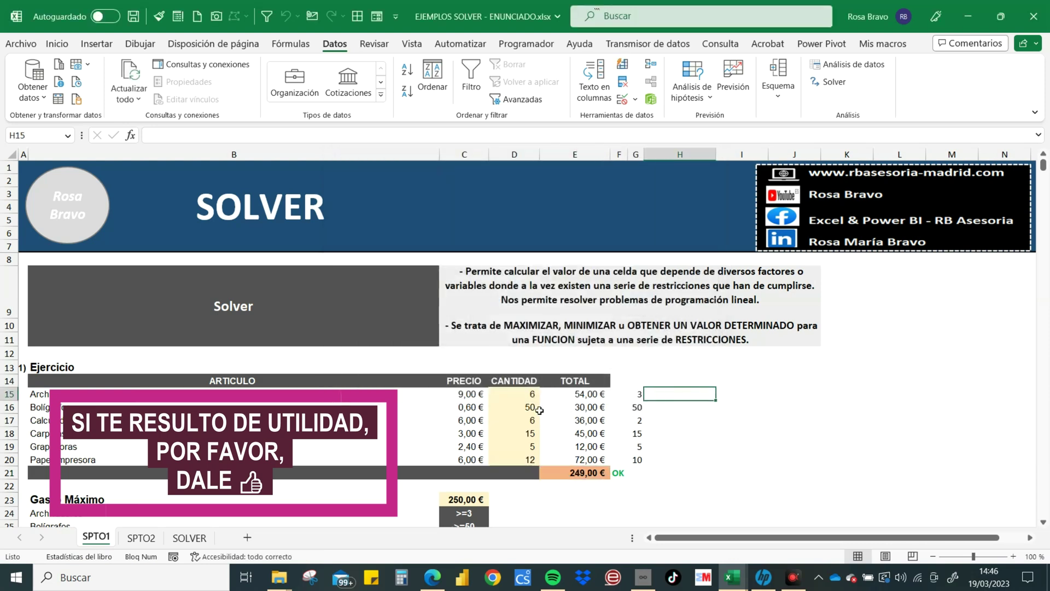
scroll(555, 332, "down", 1)
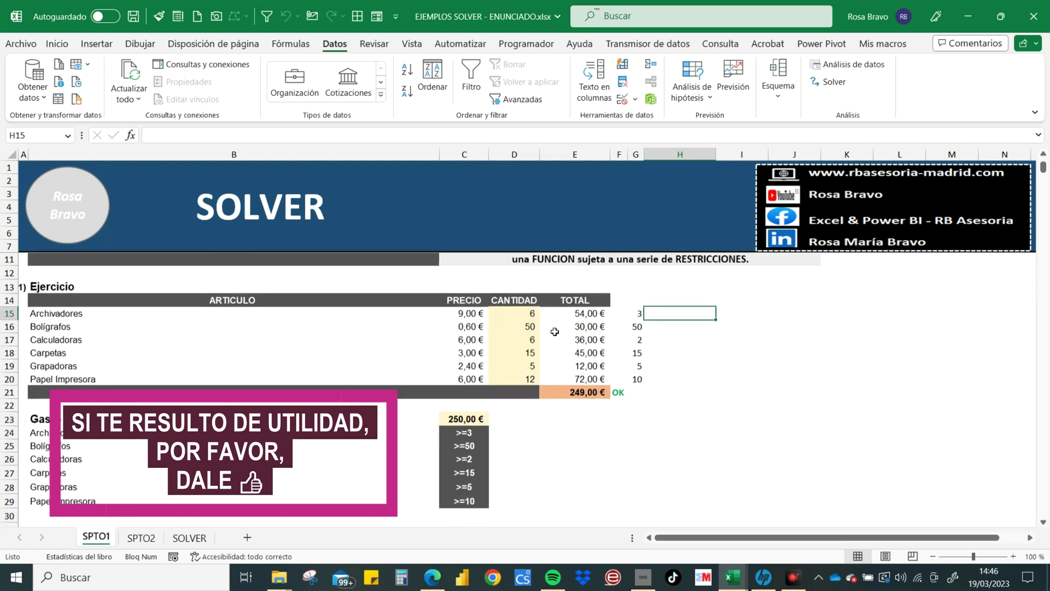
left_click(579, 390)
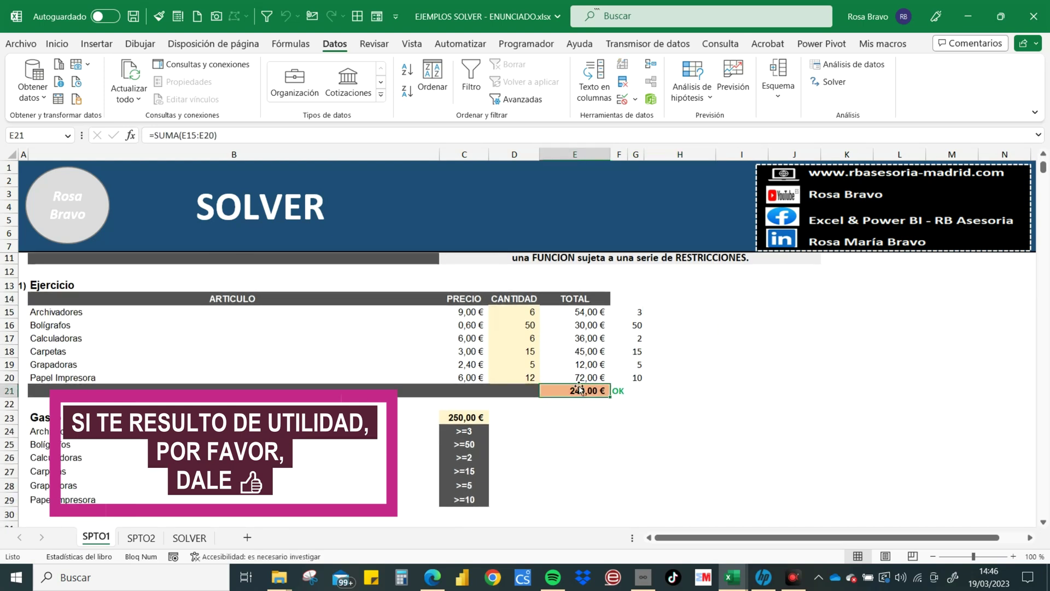
left_click(457, 418)
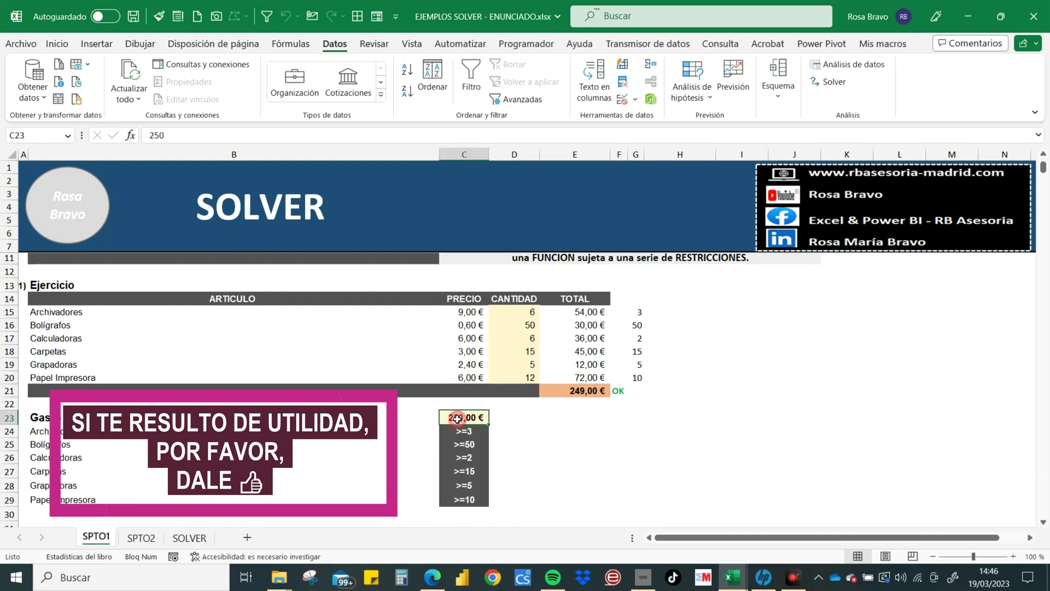
Step: Select the solved quantities D15:D20 and the minimums G15:G20 to compare them
left_click(517, 310)
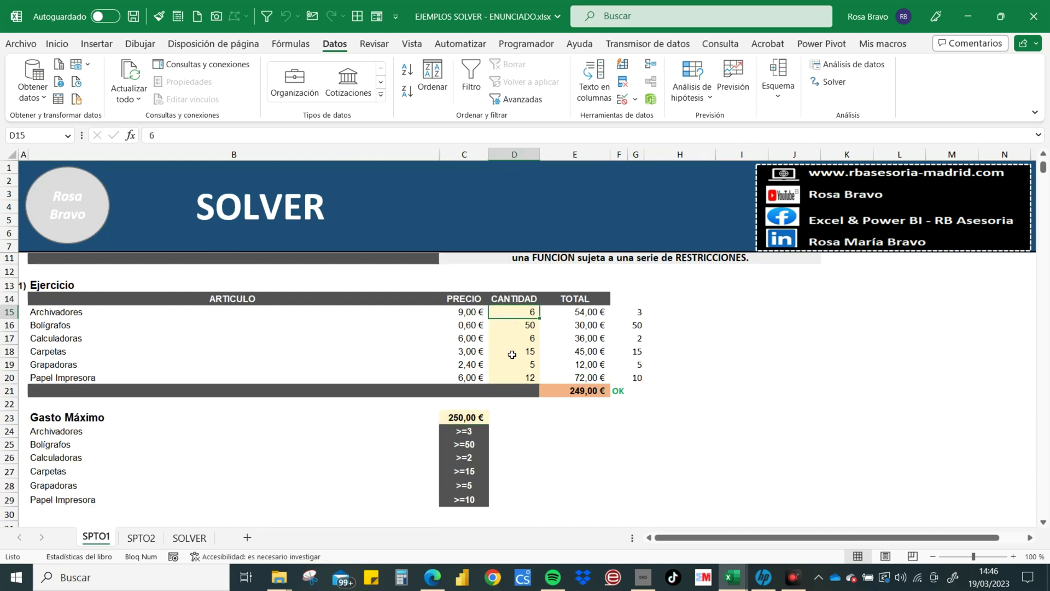
left_click_drag(516, 310, 506, 376)
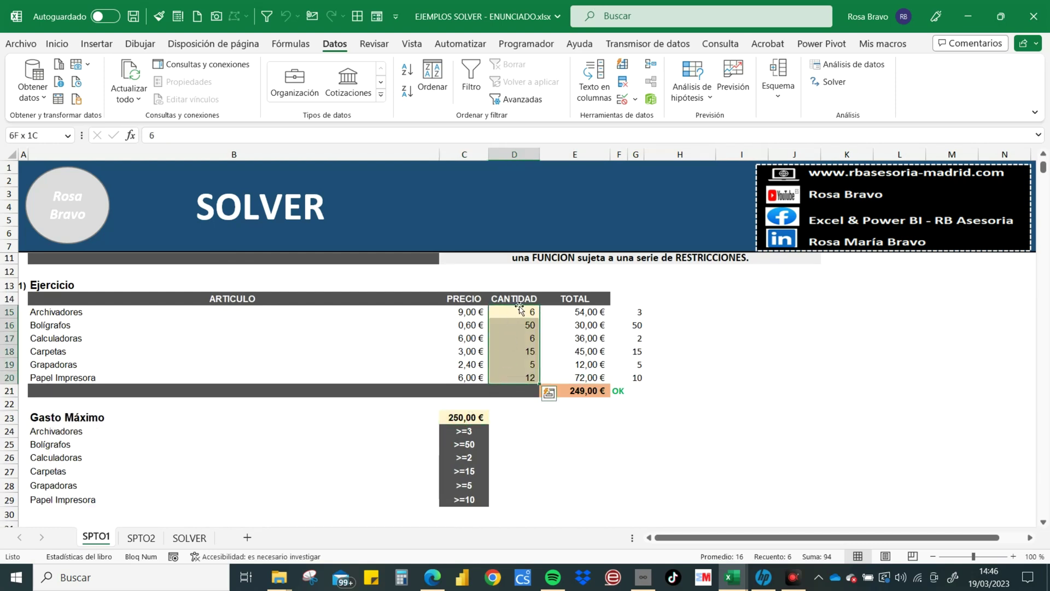
left_click(624, 314)
left_click(636, 313)
left_click_drag(636, 312, 640, 381)
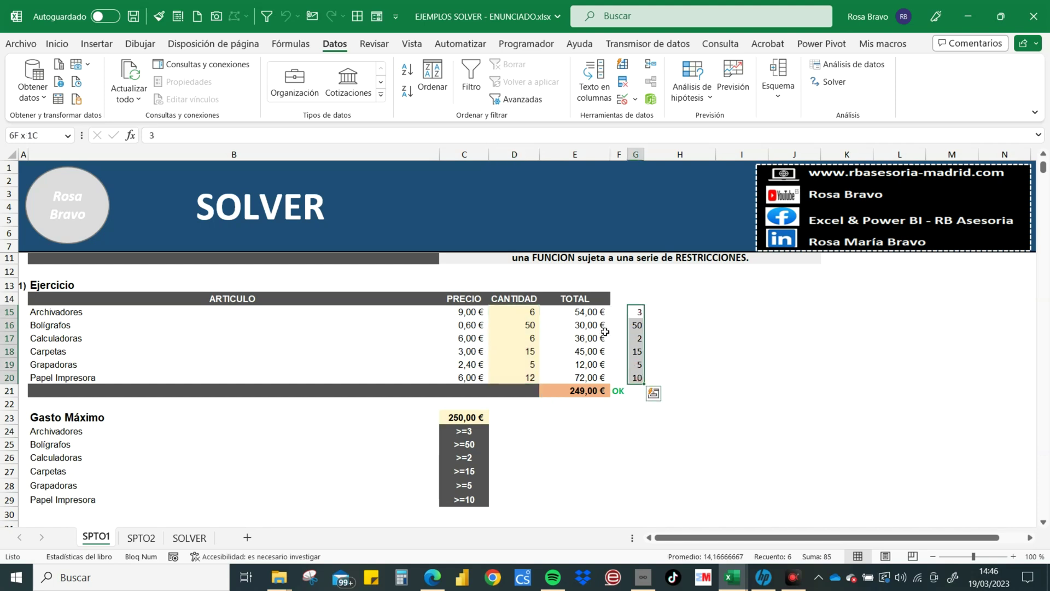
left_click(528, 313)
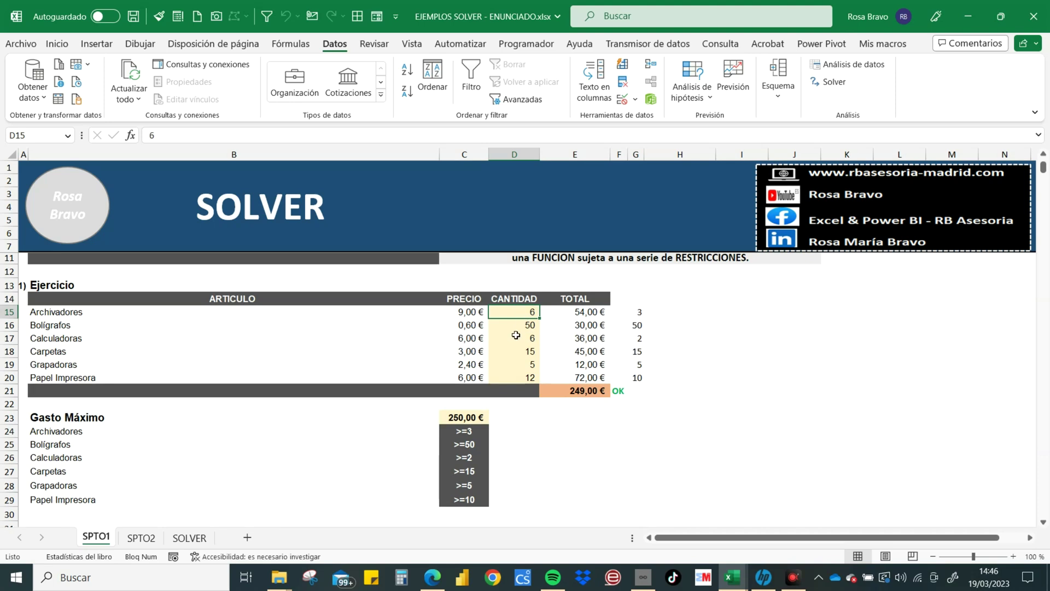
Step: Check each quantity (50, 6, 15, 5, 12) and reselect the minimums G15:G20, summing 85
left_click(516, 331)
left_click(530, 339)
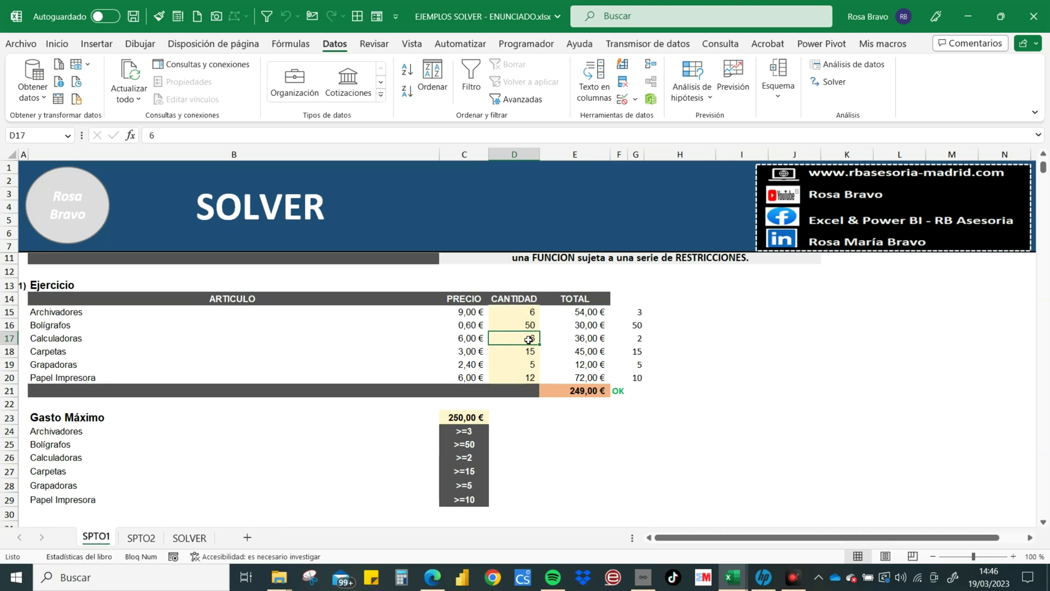
left_click(529, 351)
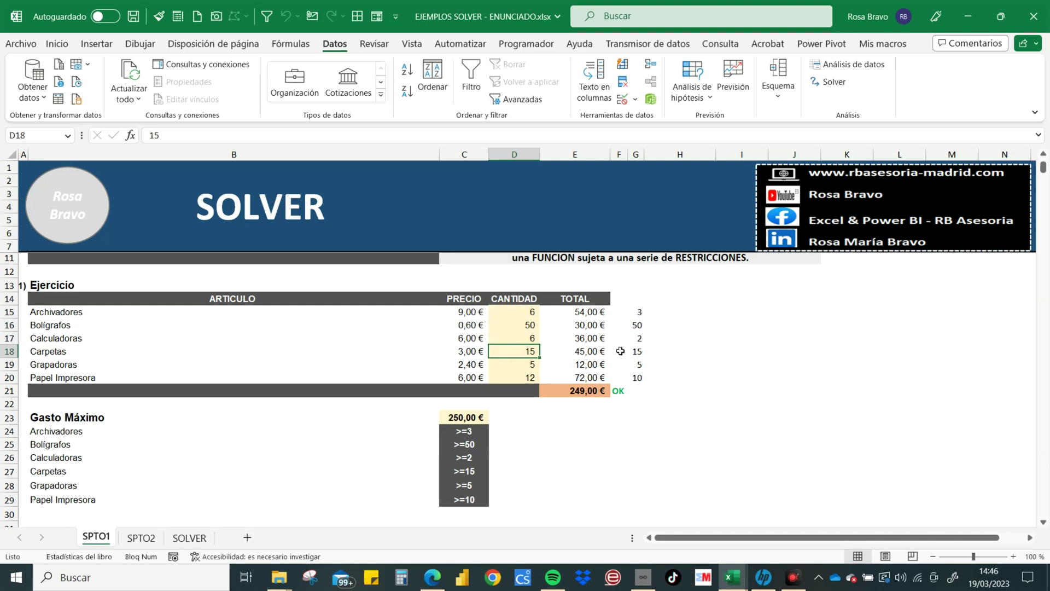
left_click(520, 365)
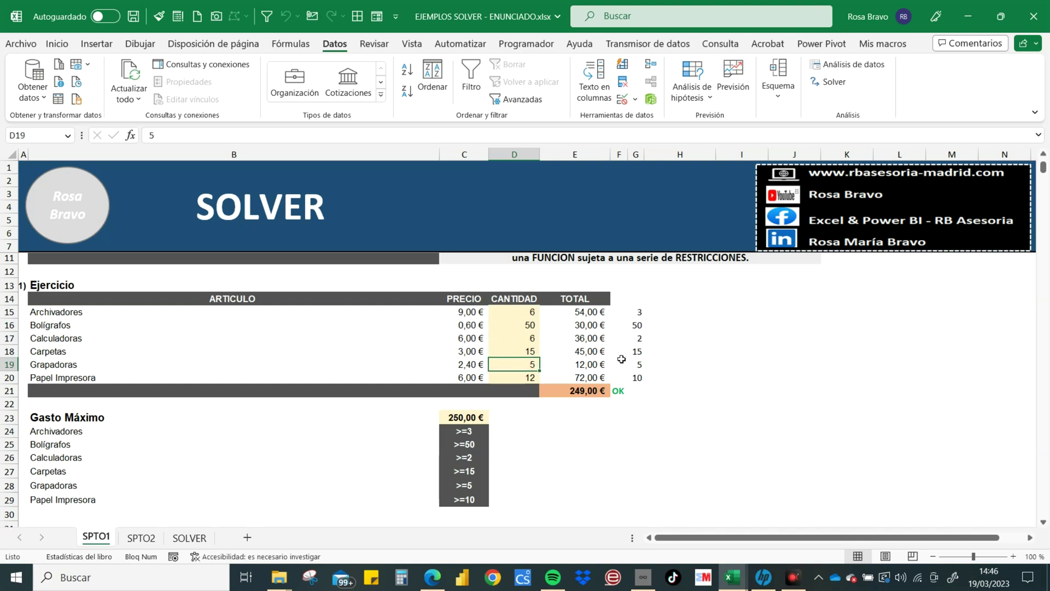
left_click(527, 376)
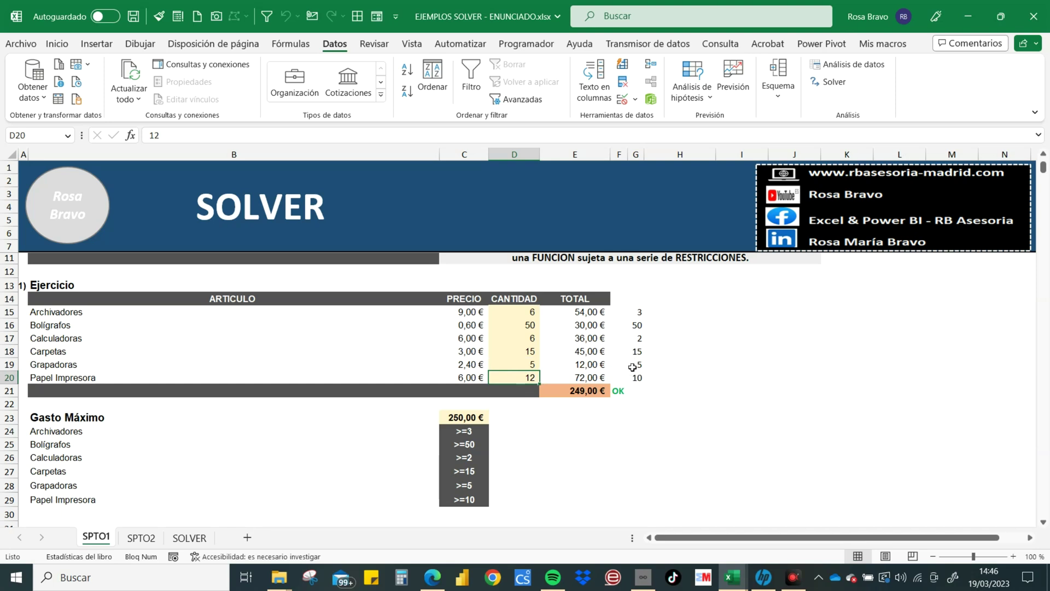
left_click(524, 317)
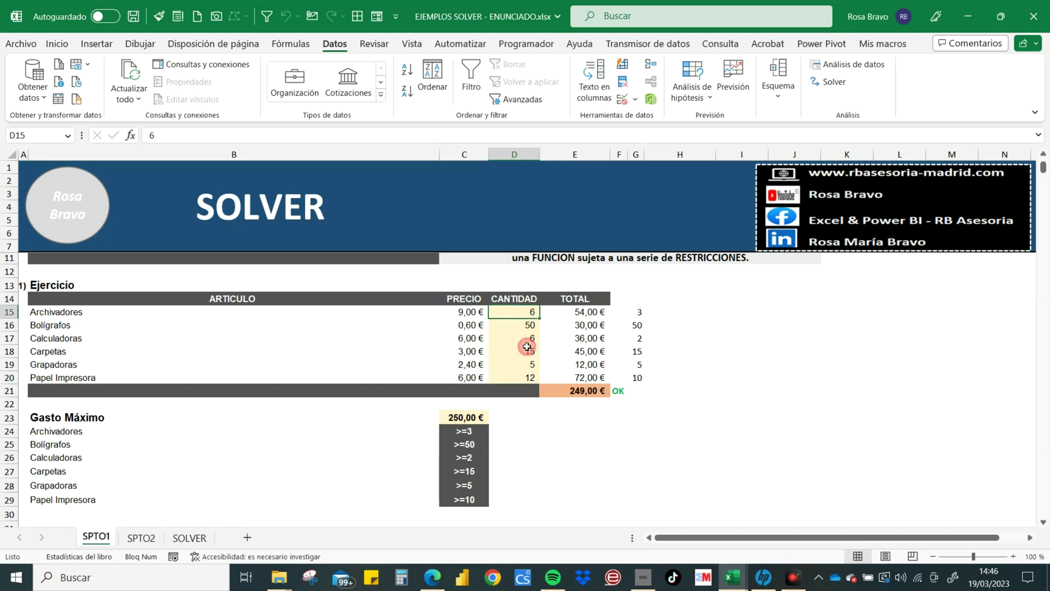
left_click(525, 375, "shift")
left_click(638, 311)
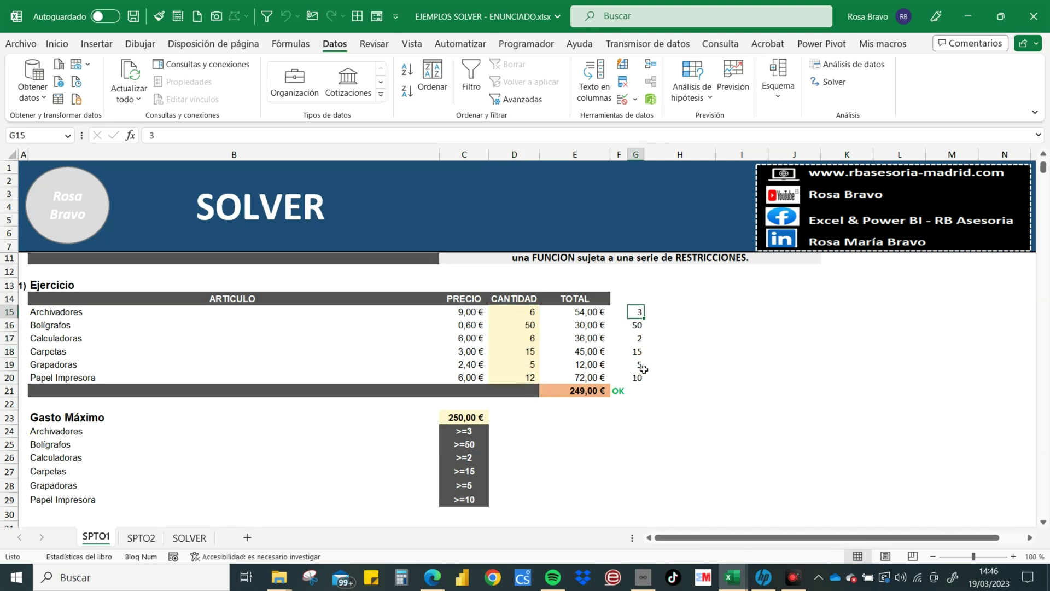
left_click(639, 377, "shift")
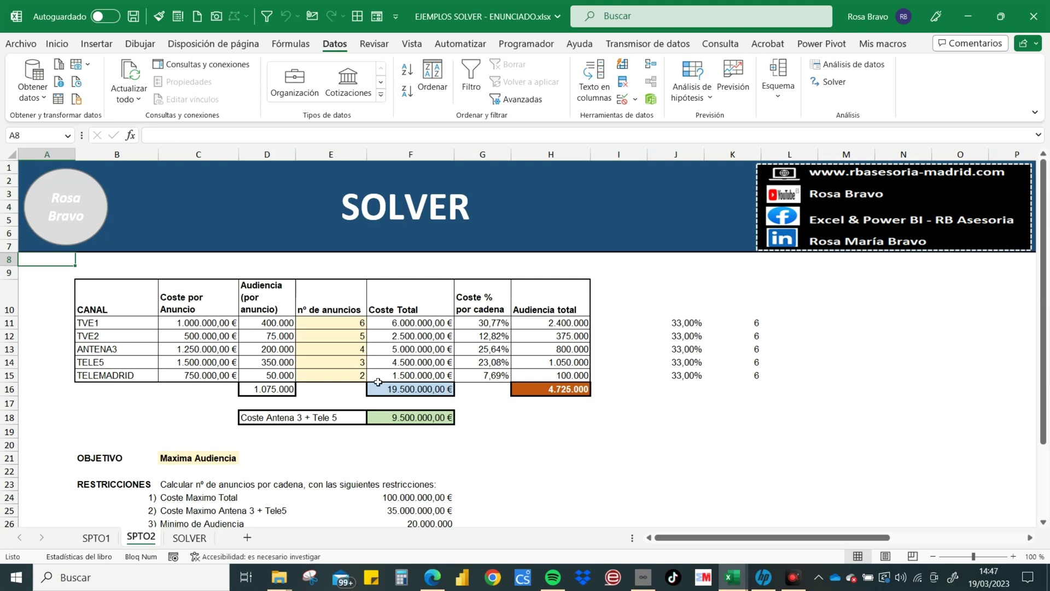
left_click(112, 320)
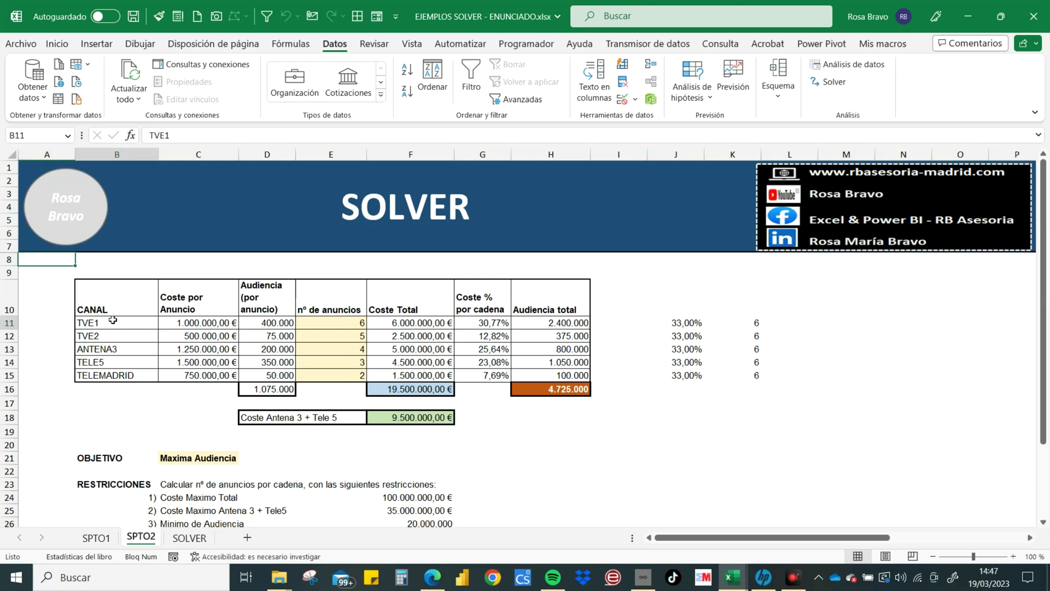
key("Down")
key("Down")
key("Down")
key("Down")
key("Up")
key("Up")
key("Up")
key("Right")
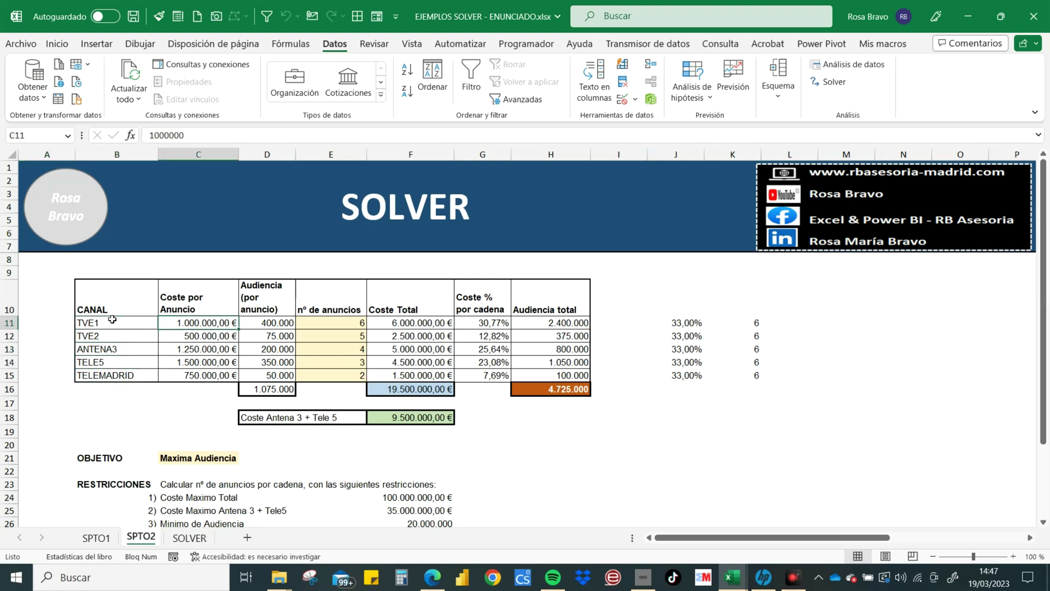
key("Down")
key("Down")
key("Up")
key("Up")
key("Down")
key("Down")
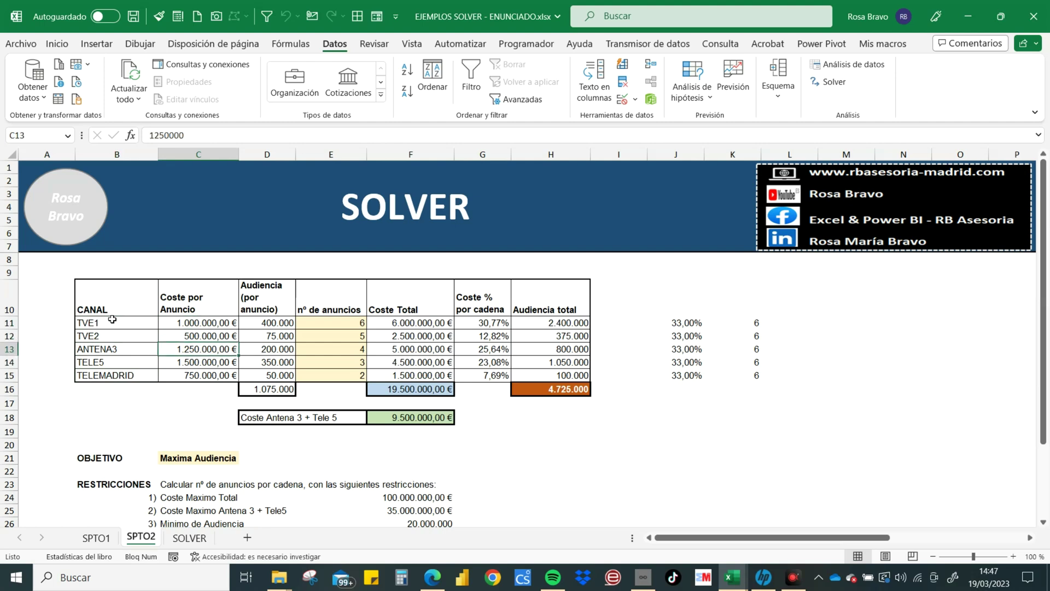
key("Down")
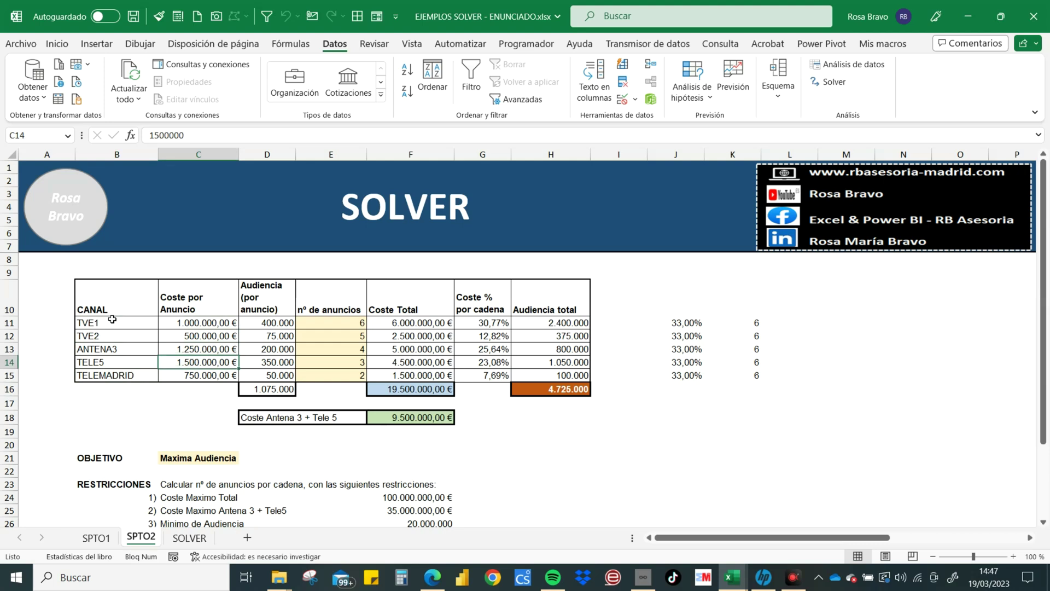
key("Down")
key("Up")
key("Up")
key("Up")
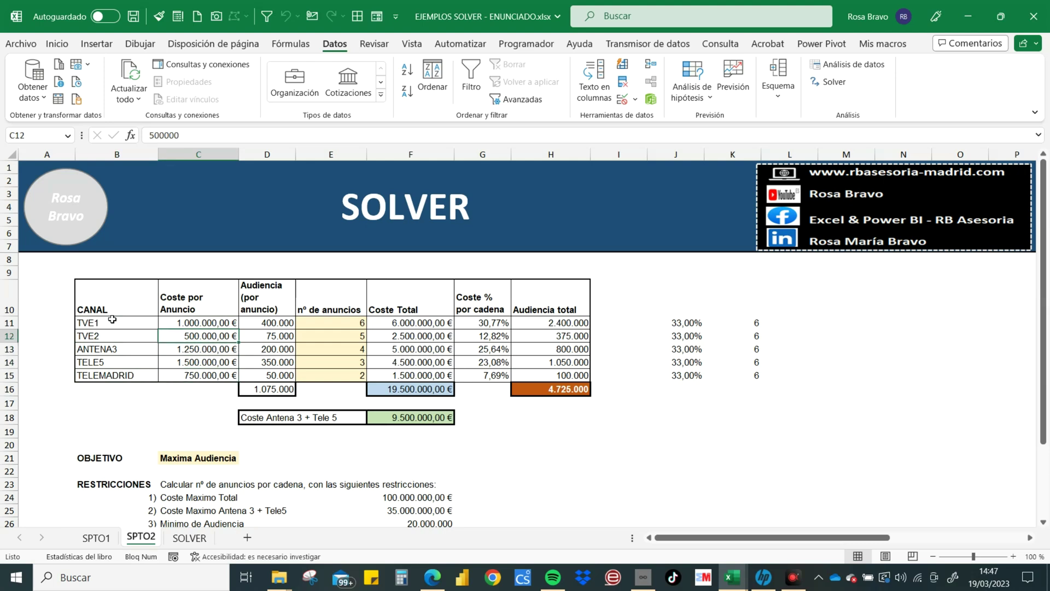
key("Right")
key("Up")
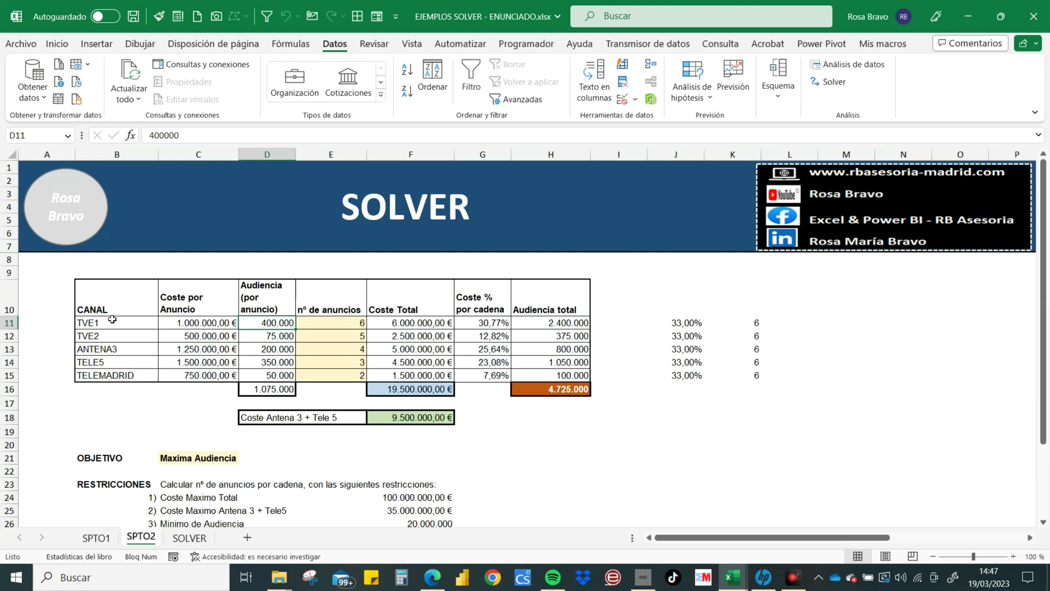
key("Down")
key("Down")
key("Down")
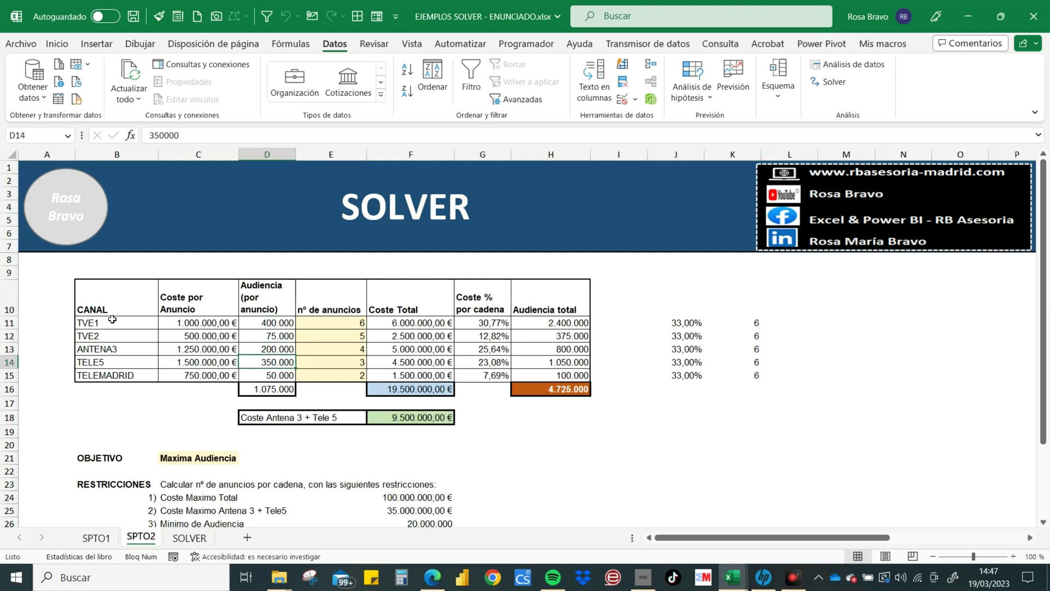
key("Down")
key("Up")
key("Up")
key("Up")
key("Up")
key("Down")
key("Down")
key("Down")
key("Down")
key("Down")
key("Up")
key("Down")
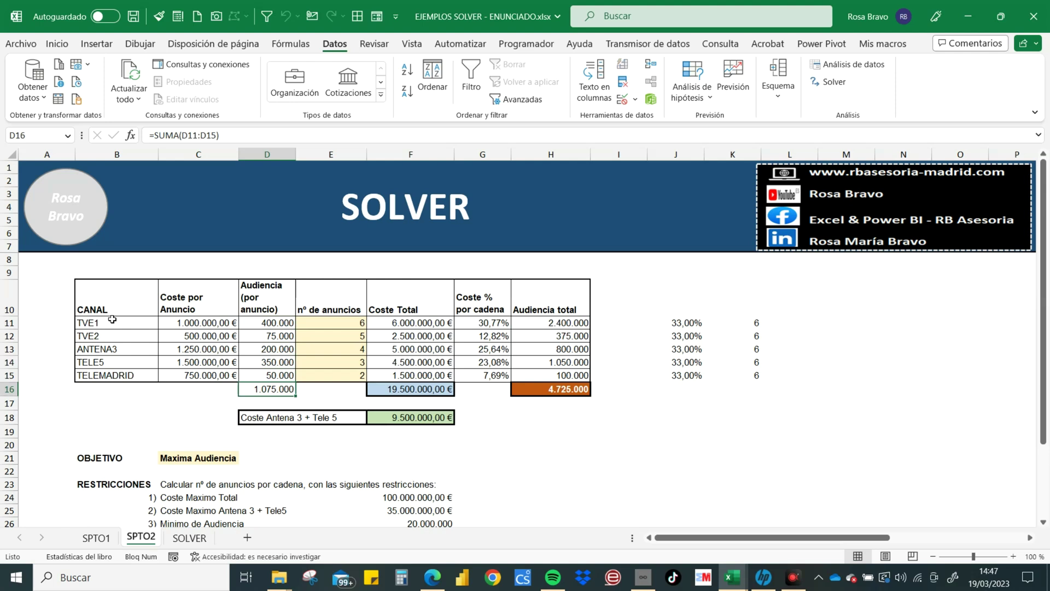
key("F2")
key("Escape")
key("Up")
key("Up")
key("Up")
key("Up")
key("Down")
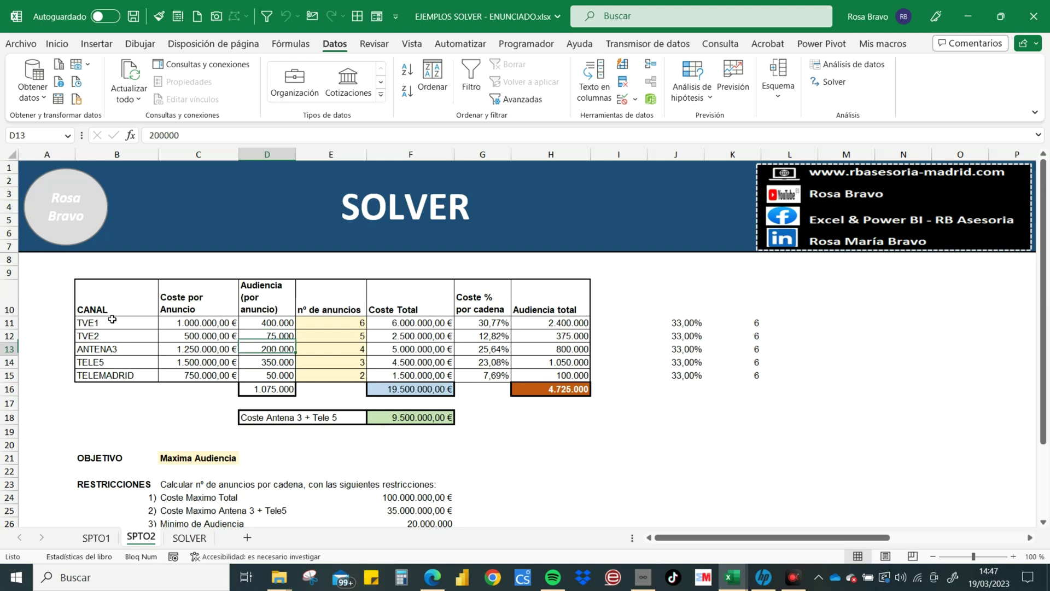
key("Down")
key("Down")
key("F2")
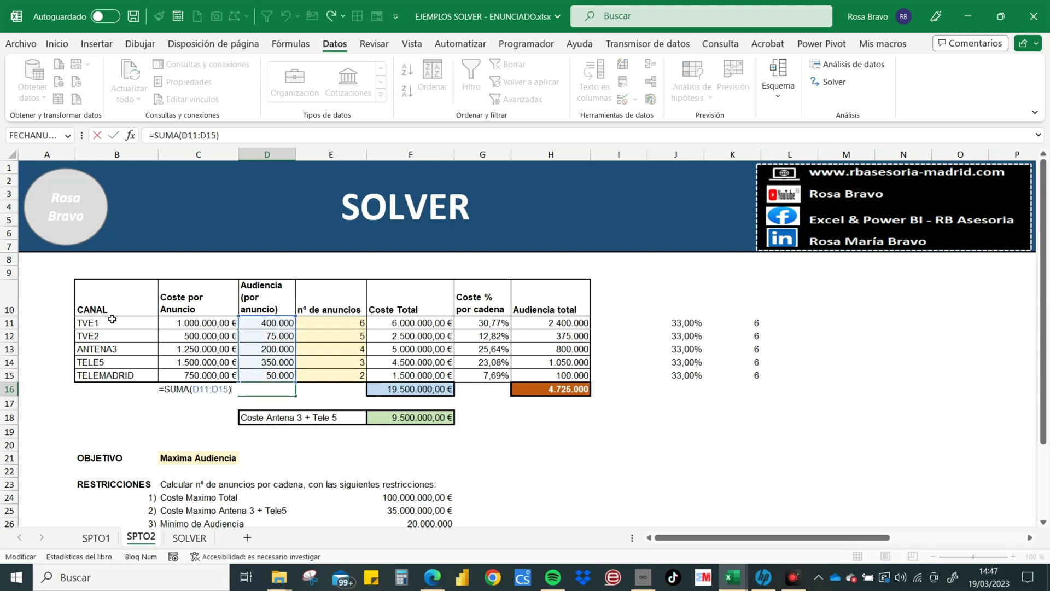
key("Tab")
key("Up")
key("Up")
key("Up")
key("Up")
key("Up")
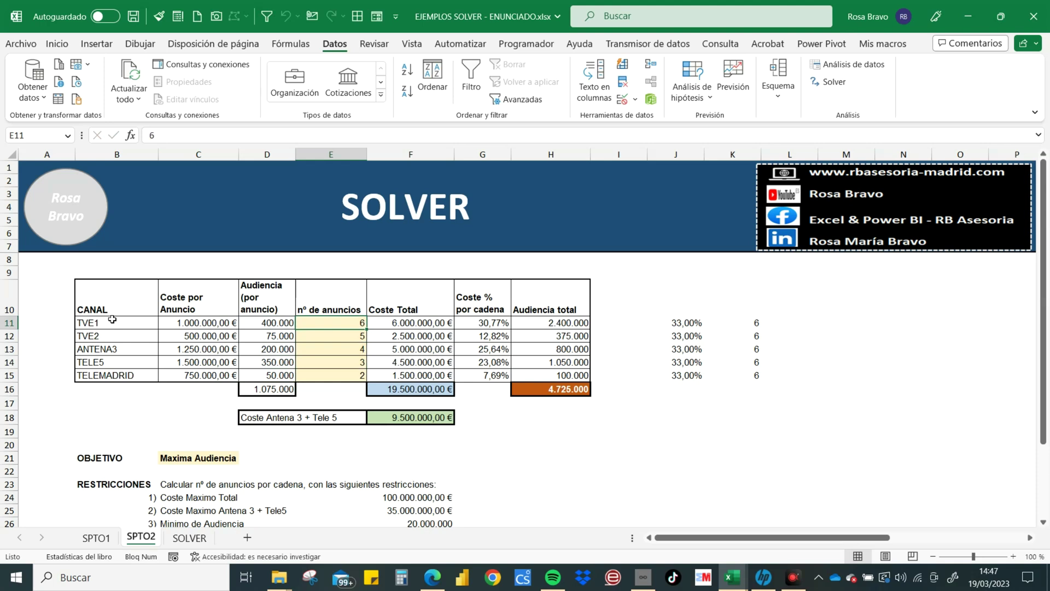
key("Down")
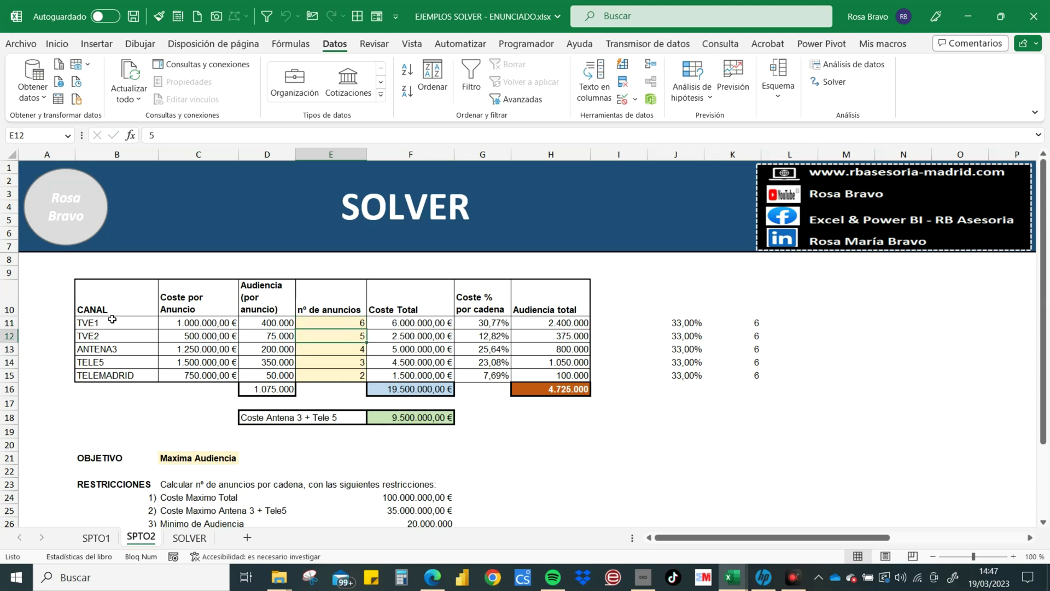
key("Down")
key("Down")
key("Down")
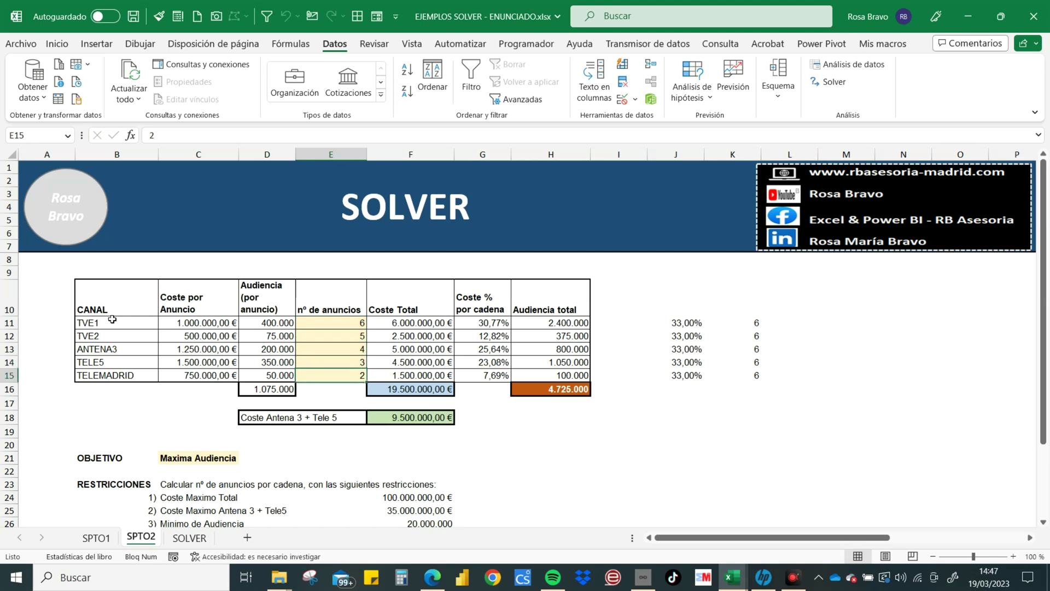
key("Up")
key("Up")
key("Up")
key("Up")
key("Right")
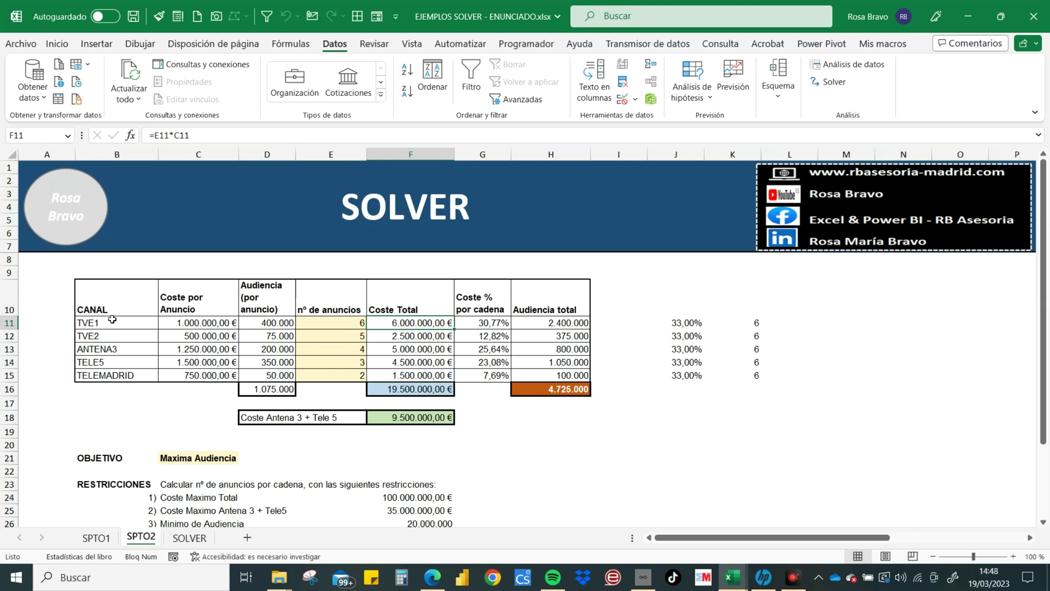
key("F2")
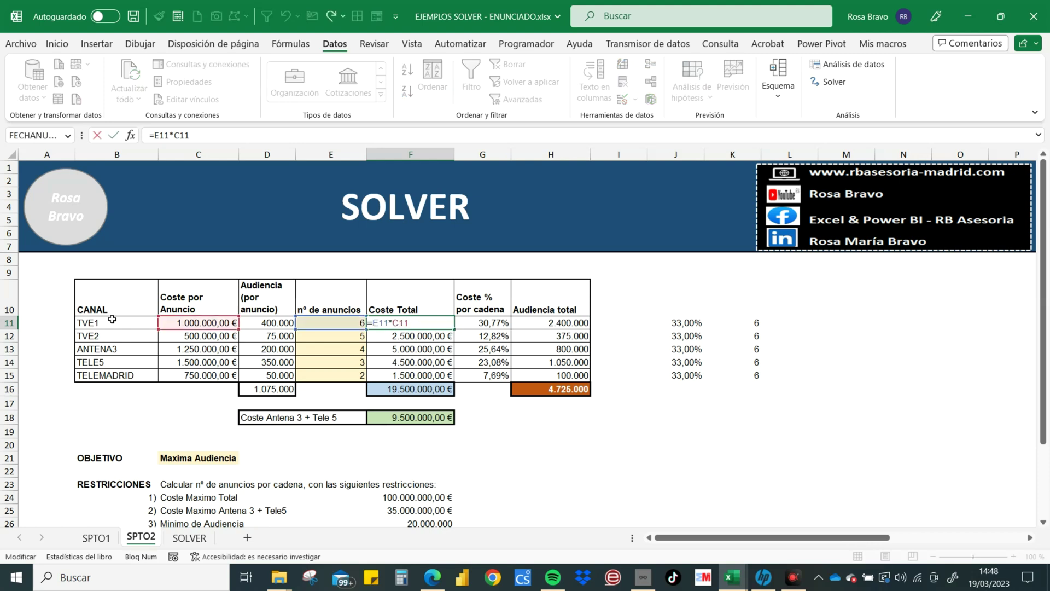
key("Return")
key("F2")
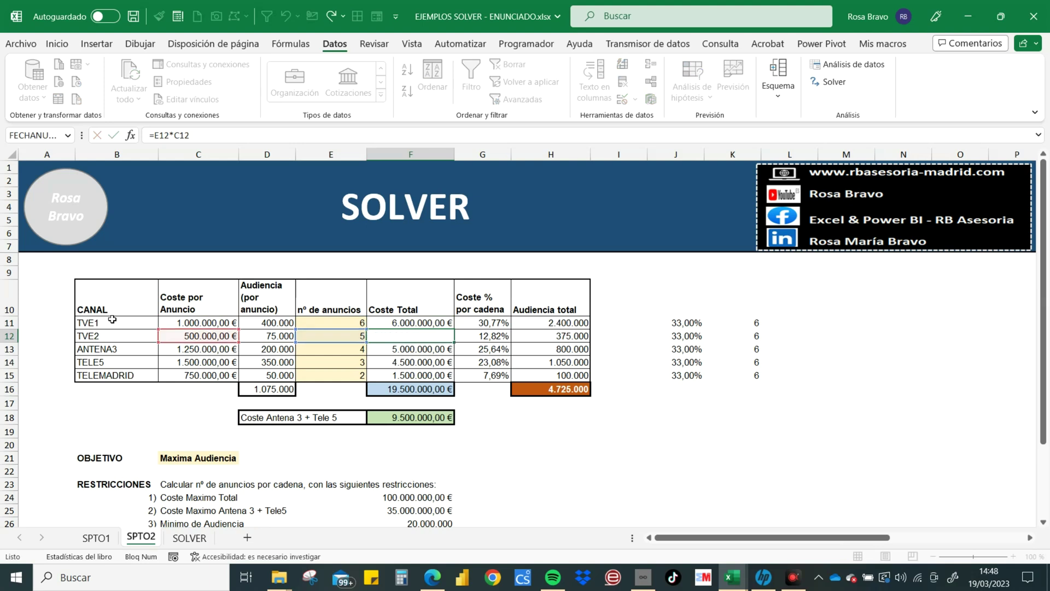
key("Return")
key("F2")
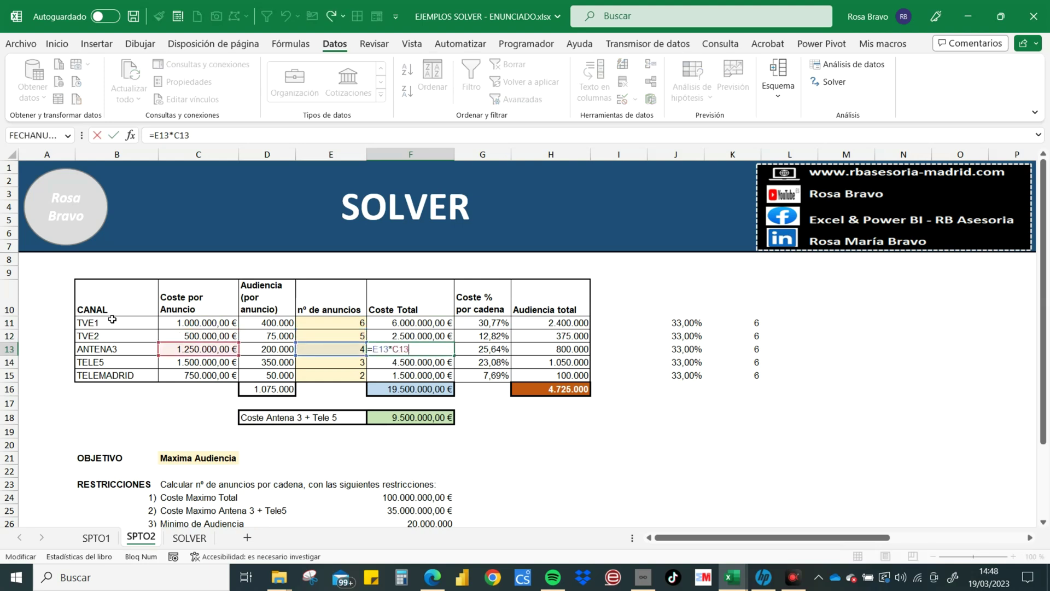
key("Return")
key("Down")
key("Down")
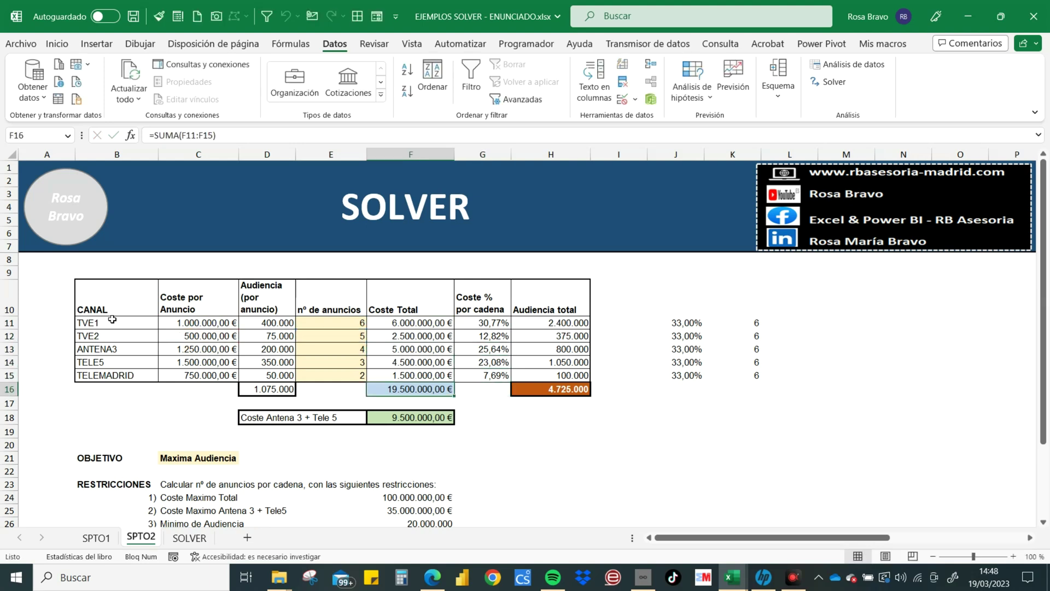
key("F2")
key("Escape")
key("Up")
key("Up")
key("Up")
key("Up")
key("Up")
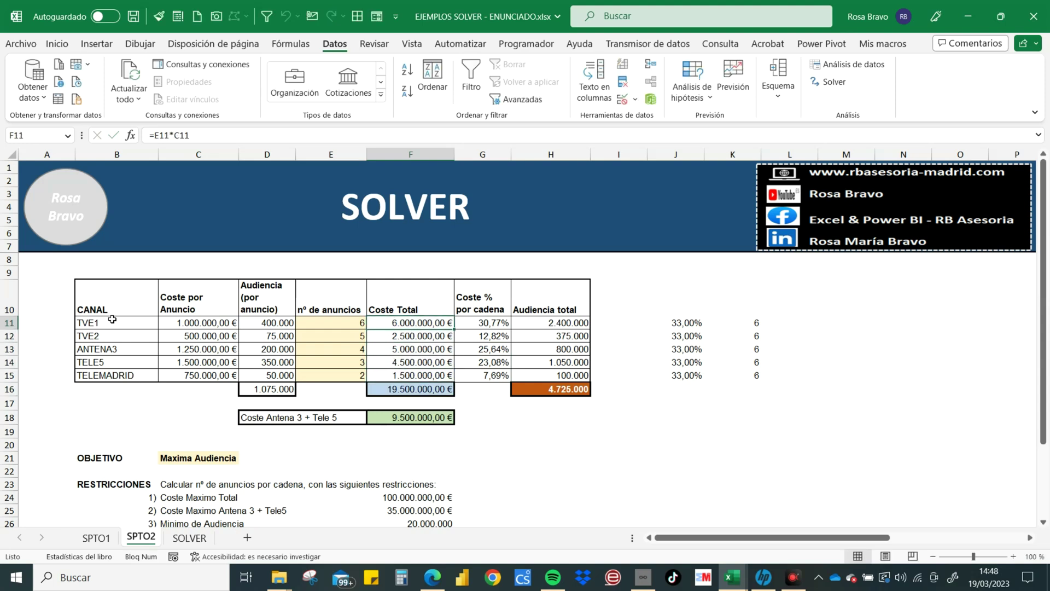
key("Right")
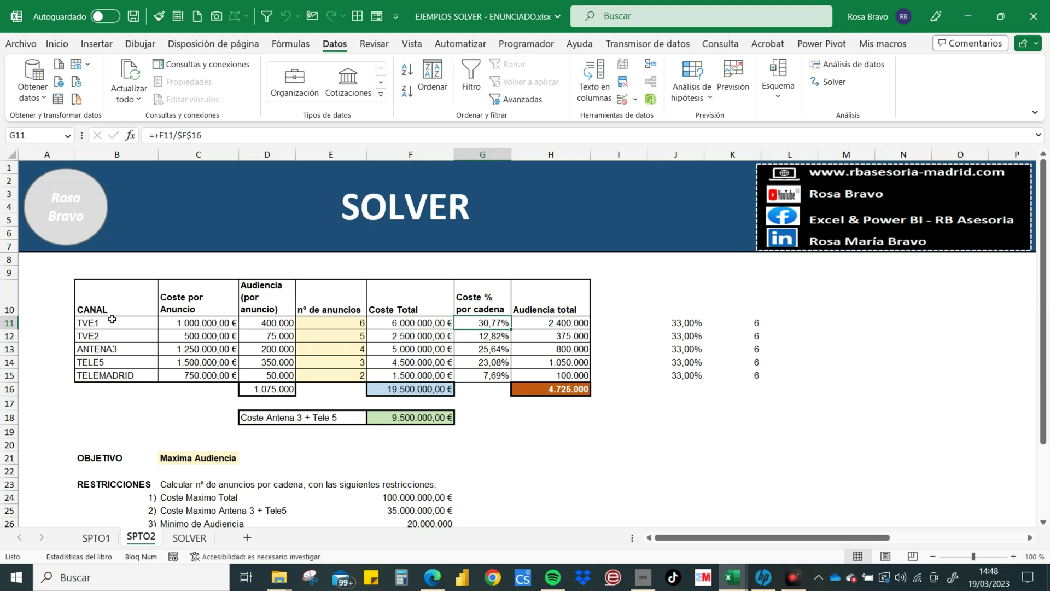
key("F2")
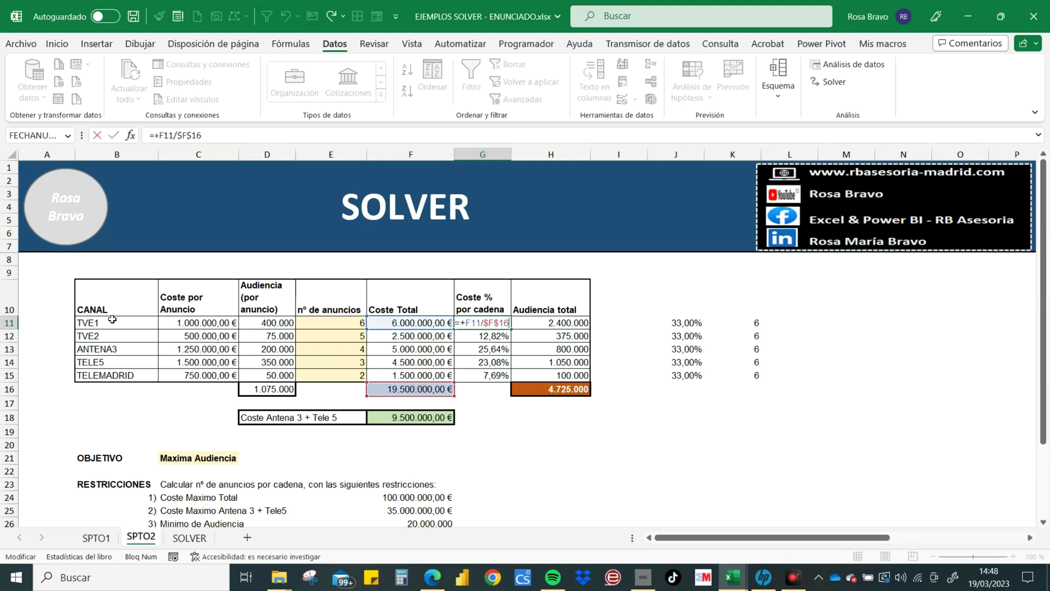
key("Escape")
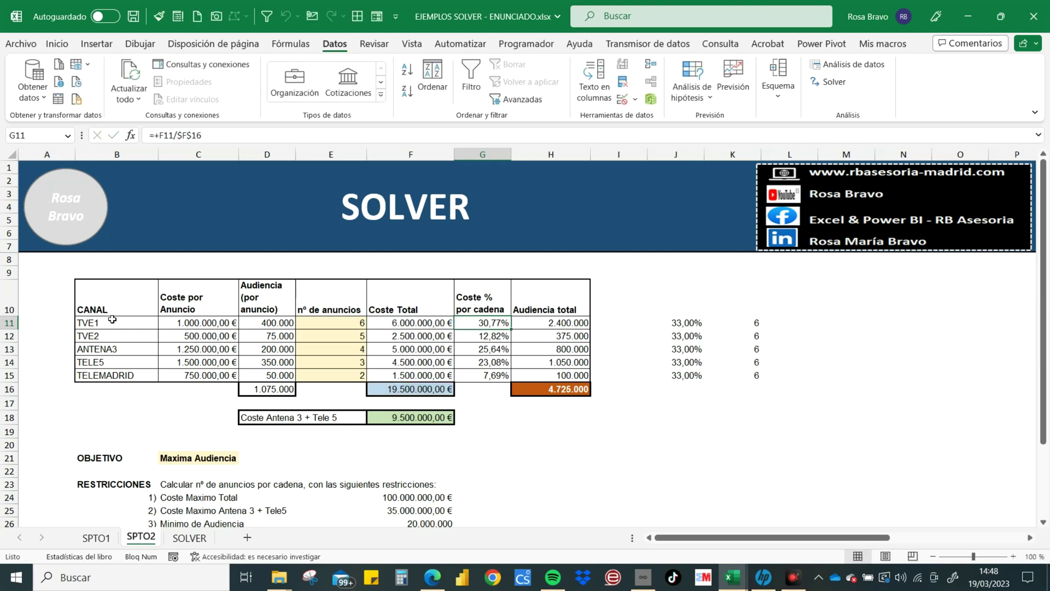
key("Down")
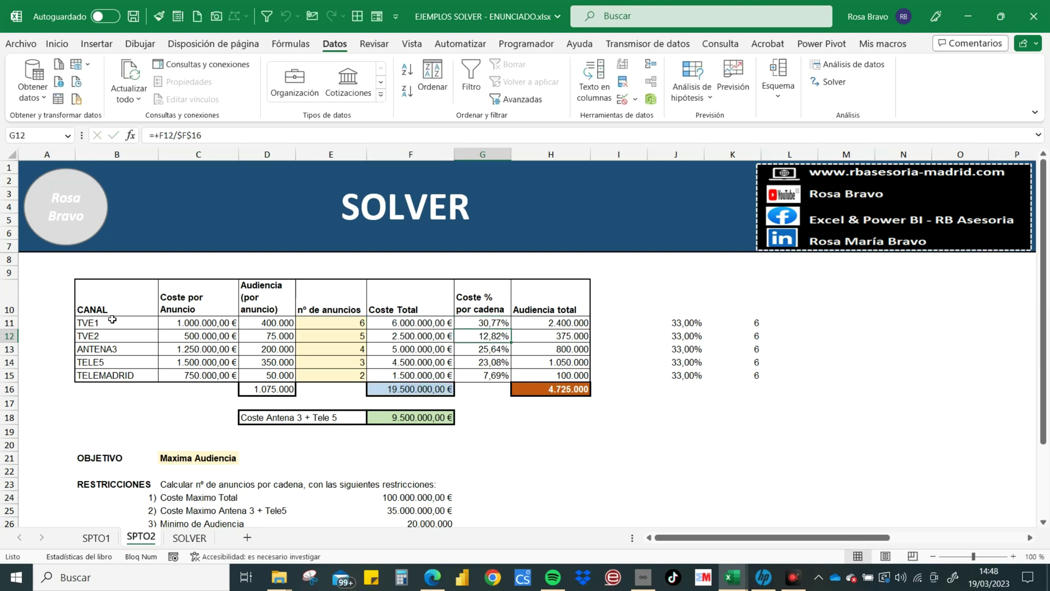
key("Down")
key("Down")
key("Down")
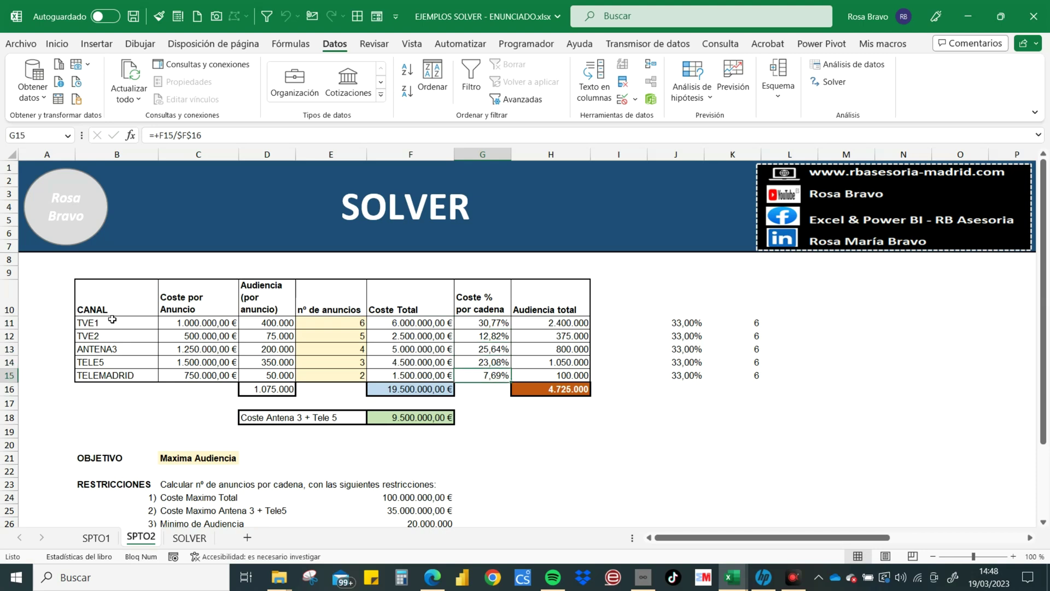
key("Up")
key("Up")
key("Up")
key("Up")
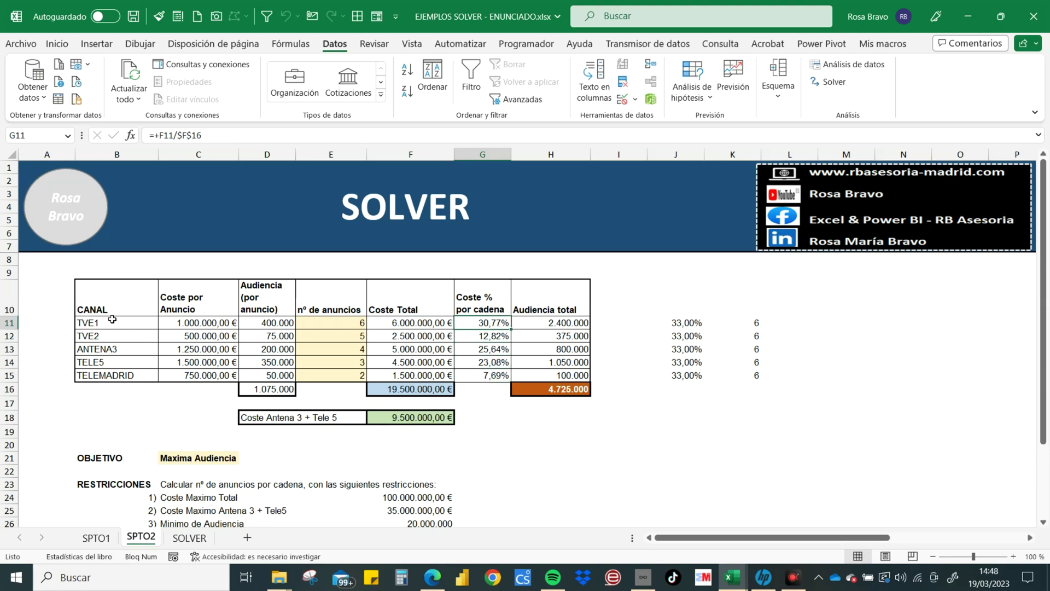
key("Right")
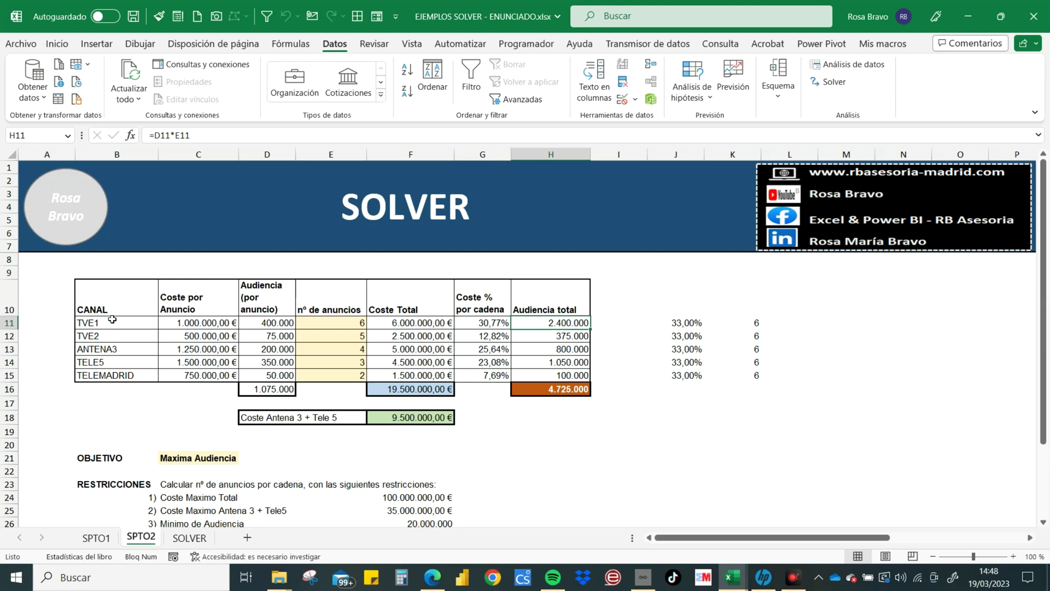
key("F2")
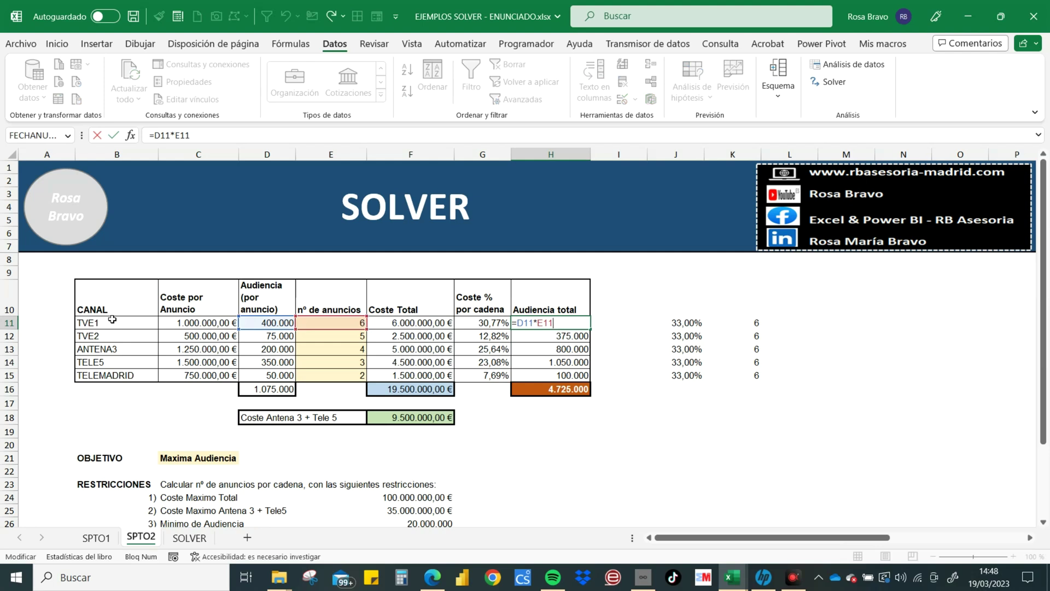
key("Return")
key("F2")
key("Return")
key("F2")
key("F2")
key("Return")
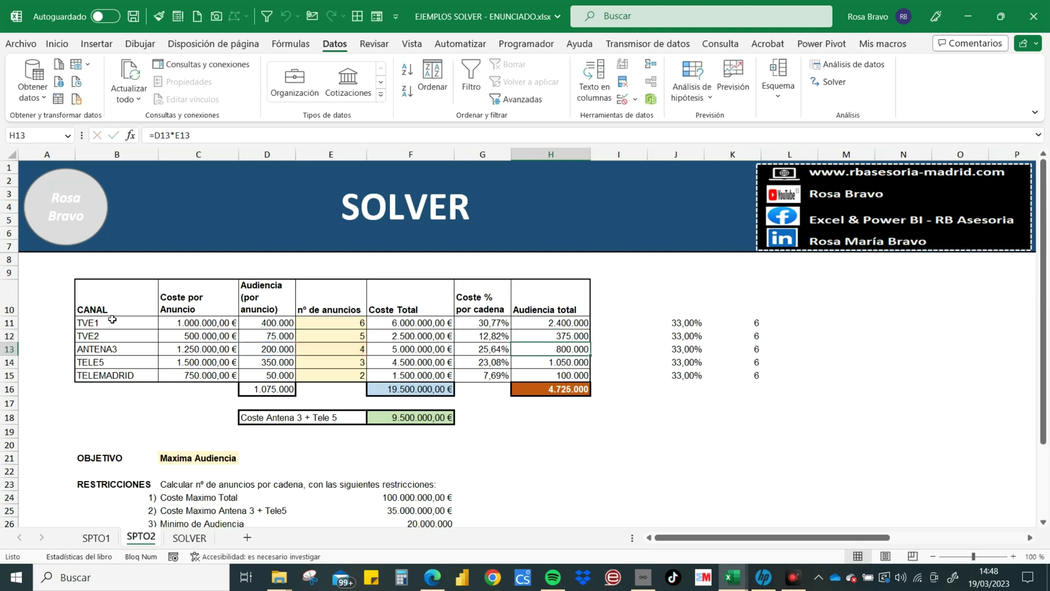
key("Down")
key("Down")
key("F2")
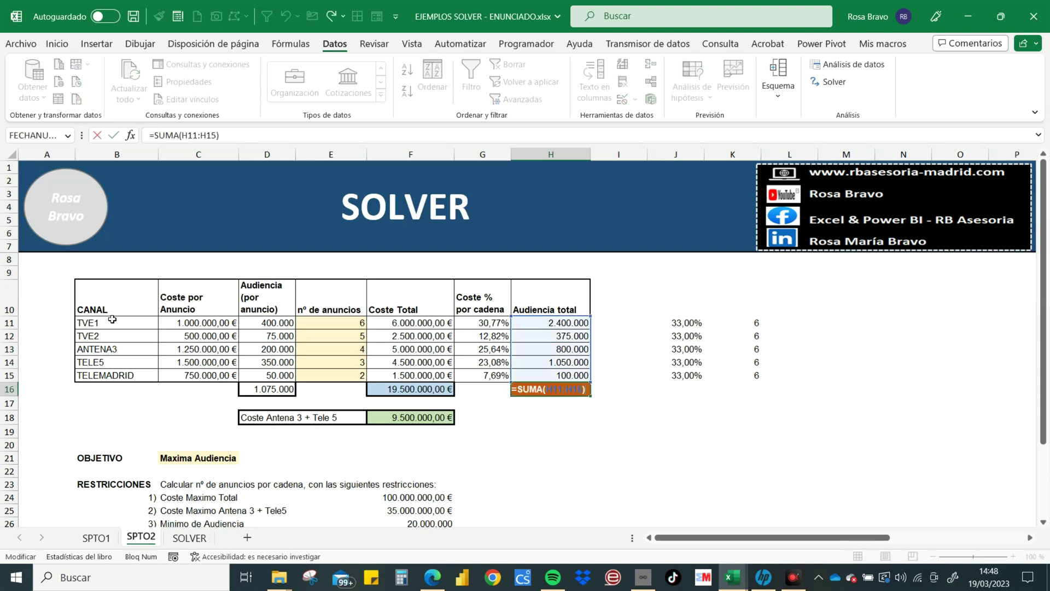
key("Escape")
key("Left")
key("Left")
key("Left")
key("Left")
key("Right")
key("Right")
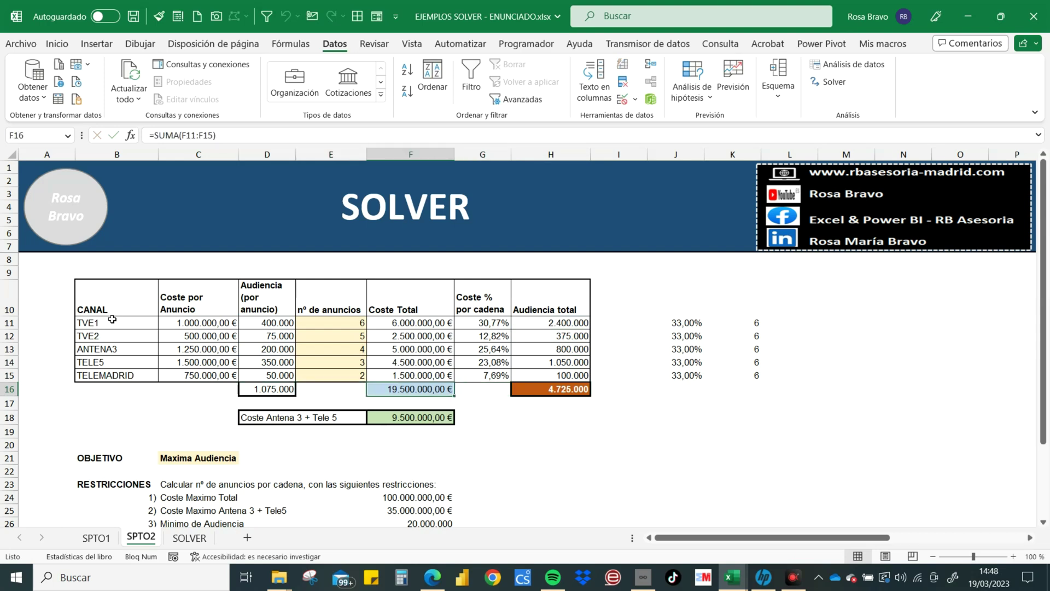
key("Right")
key("Right")
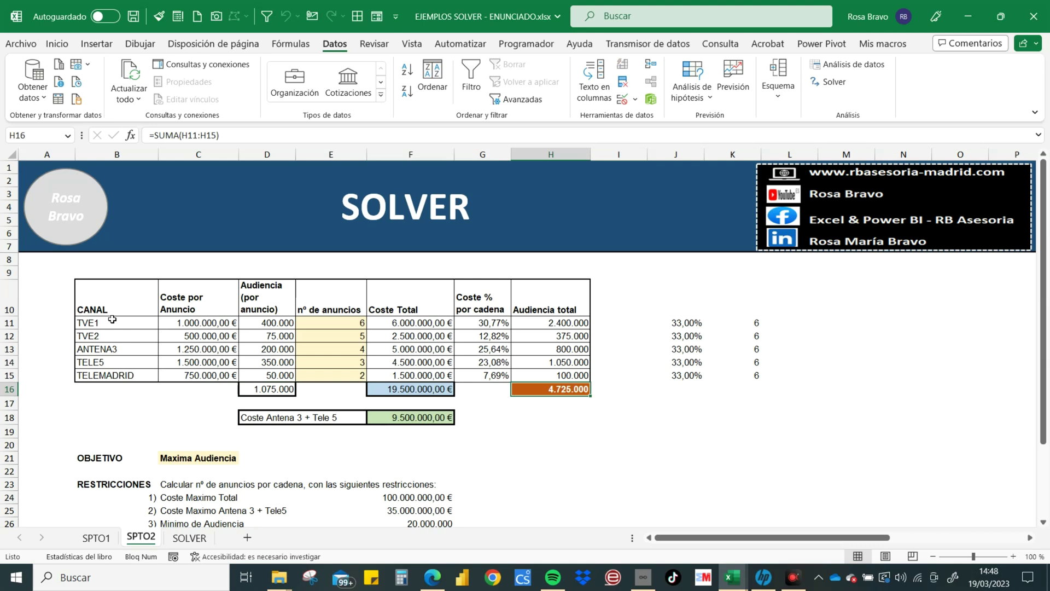
key("Down")
key("Down")
key("Left")
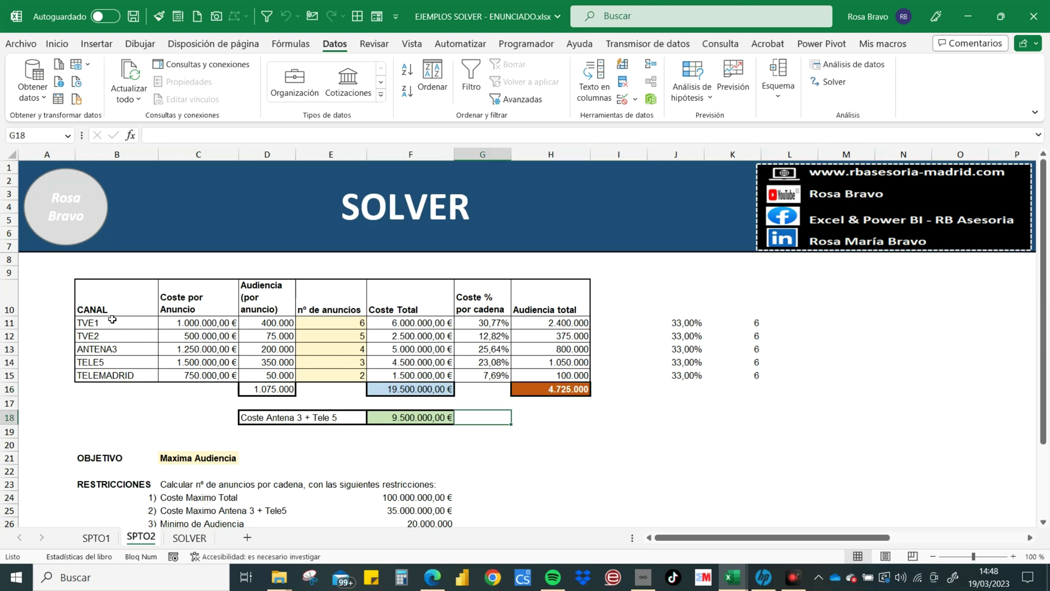
key("Left")
key("F2")
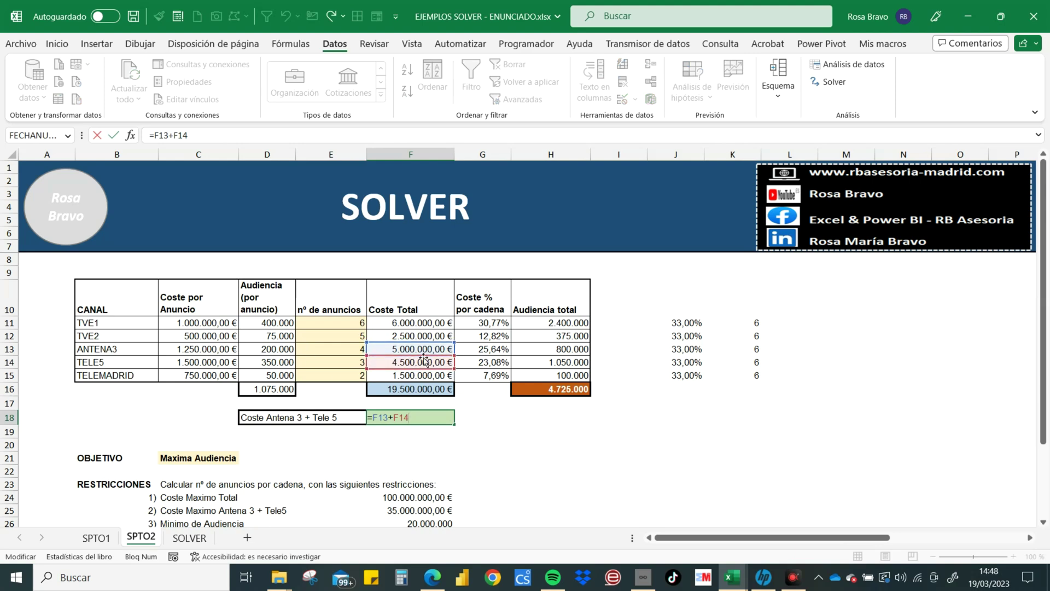
key("ctrl+Return")
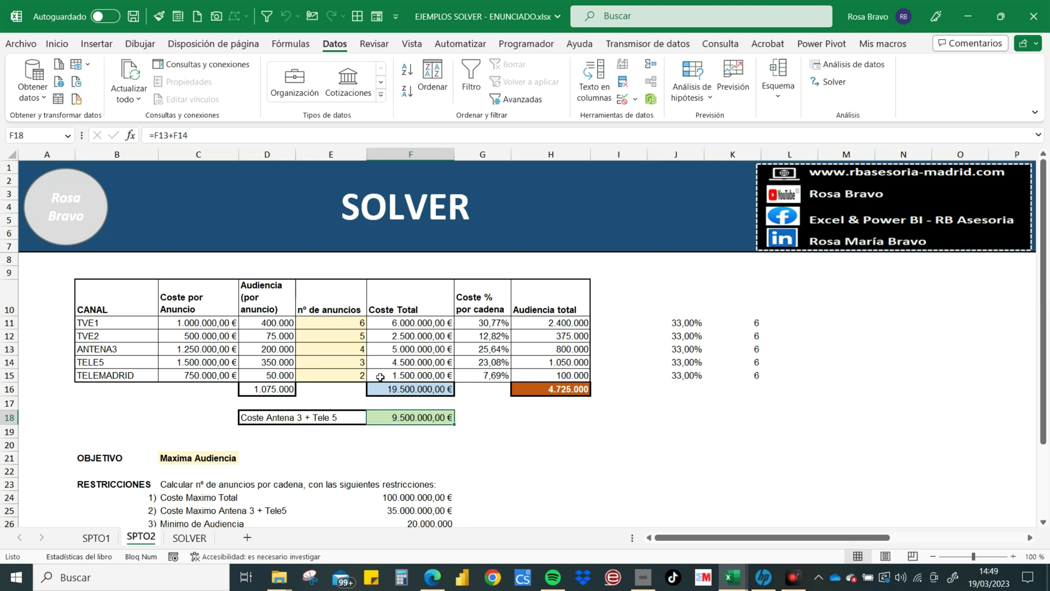
scroll(301, 388, "down", 1)
left_click(220, 417)
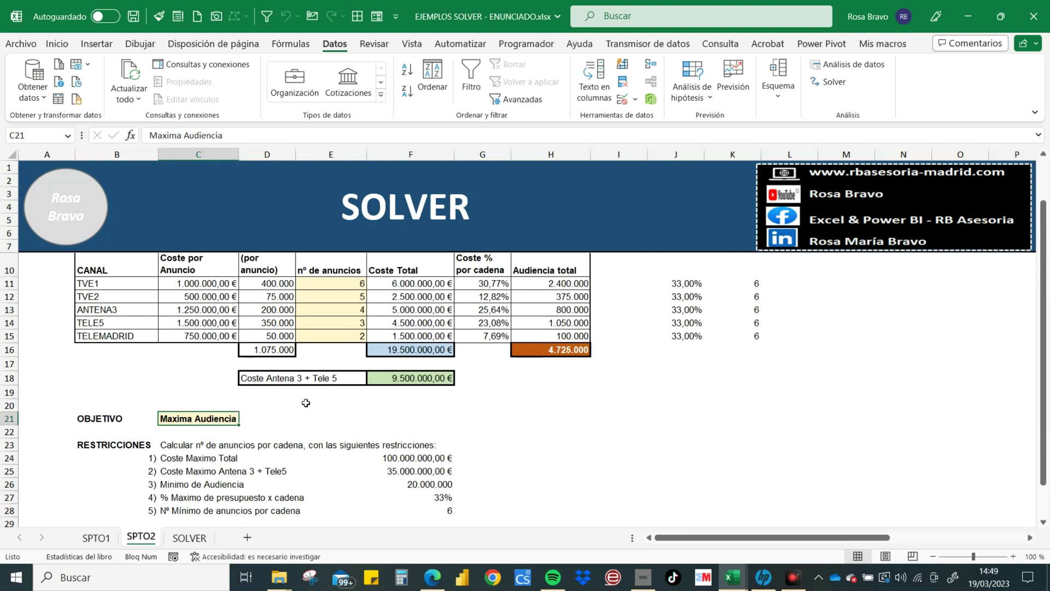
left_click(551, 349)
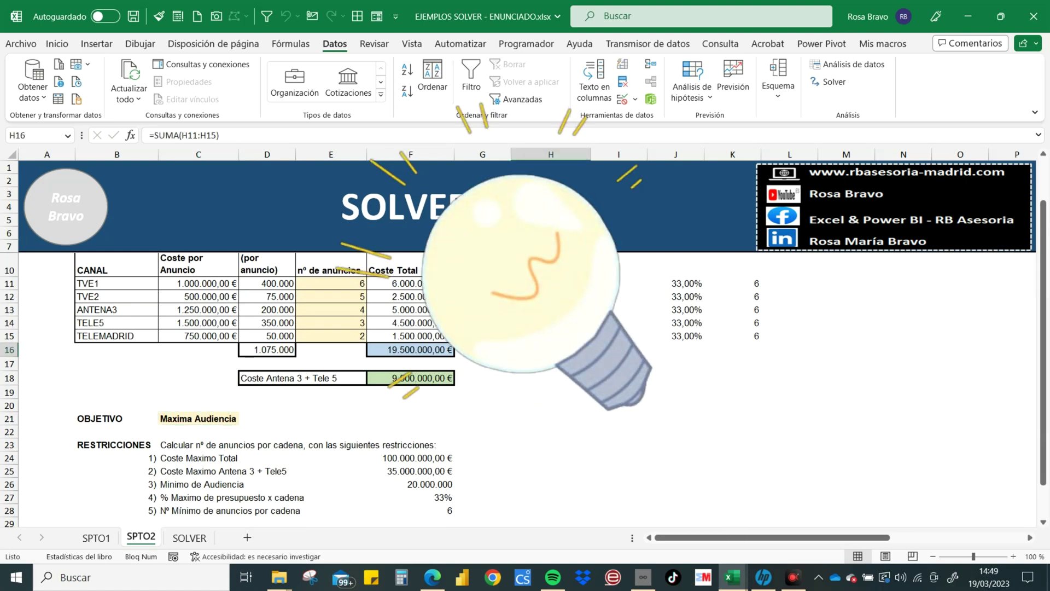
left_click_drag(550, 349, 520, 360)
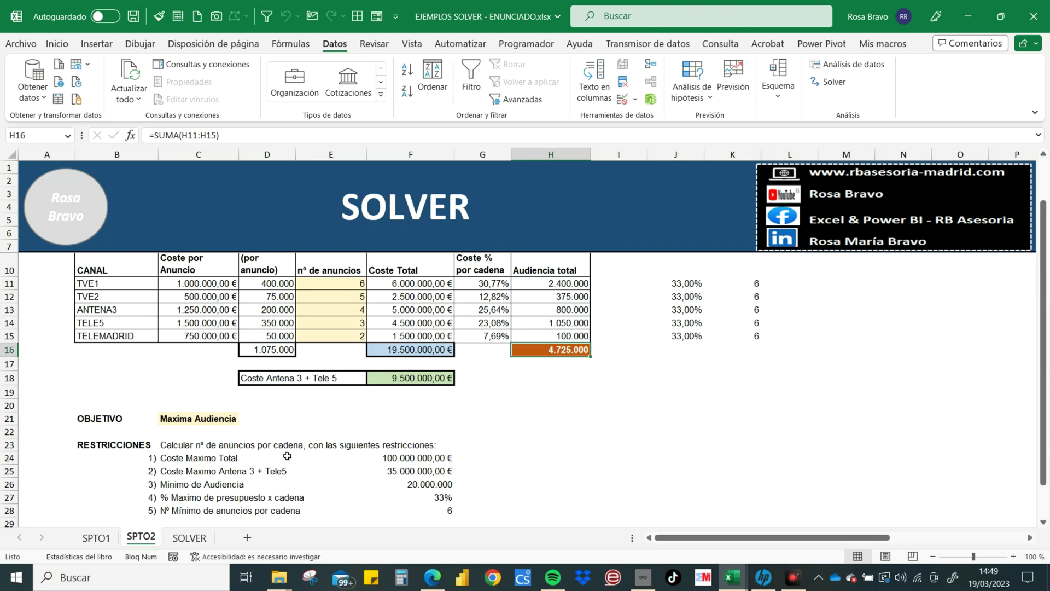
left_click(396, 458)
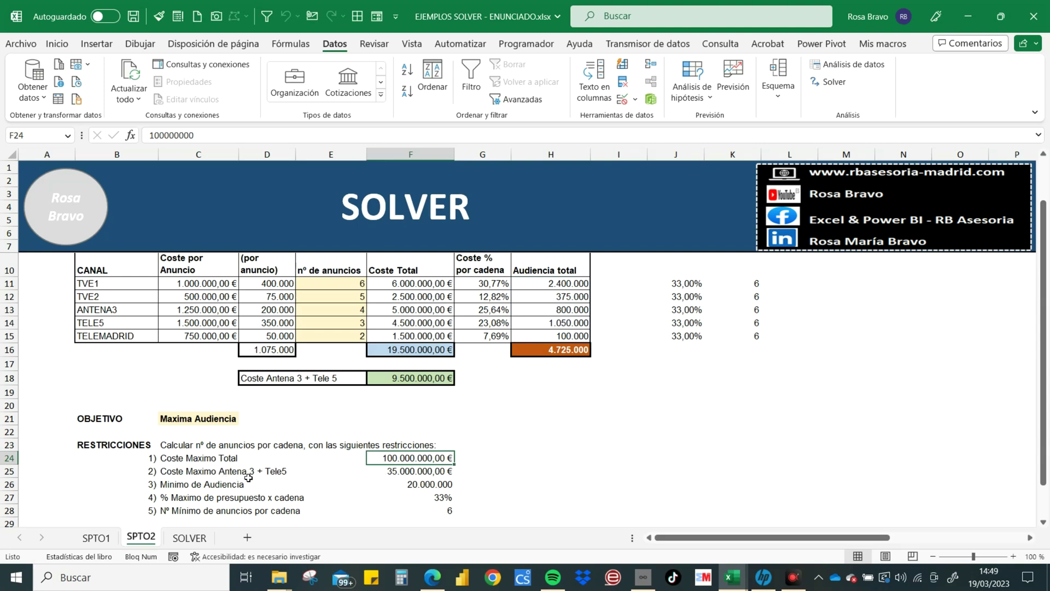
left_click(391, 471)
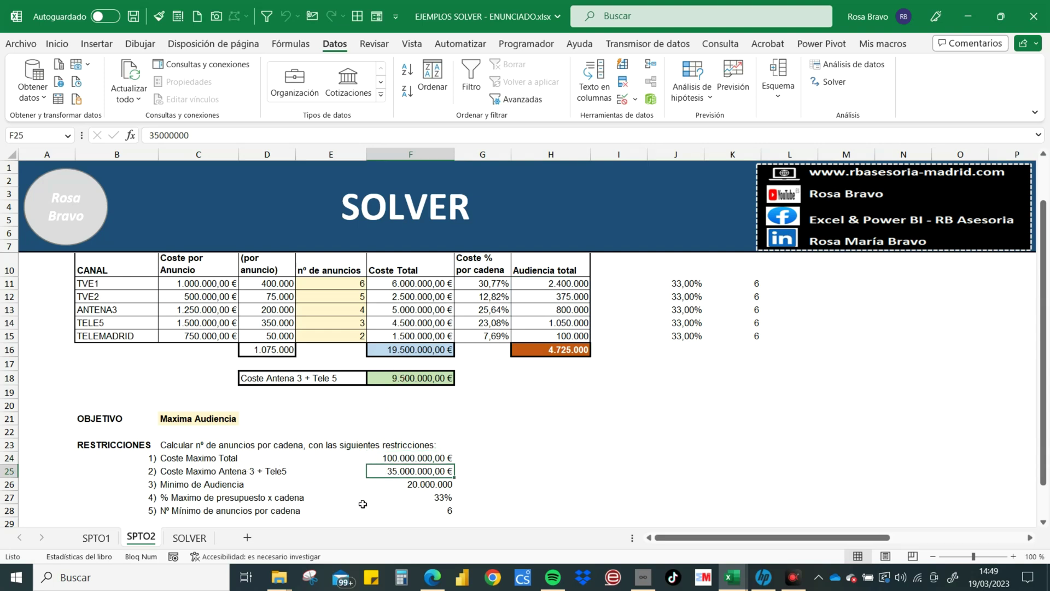
left_click(397, 488)
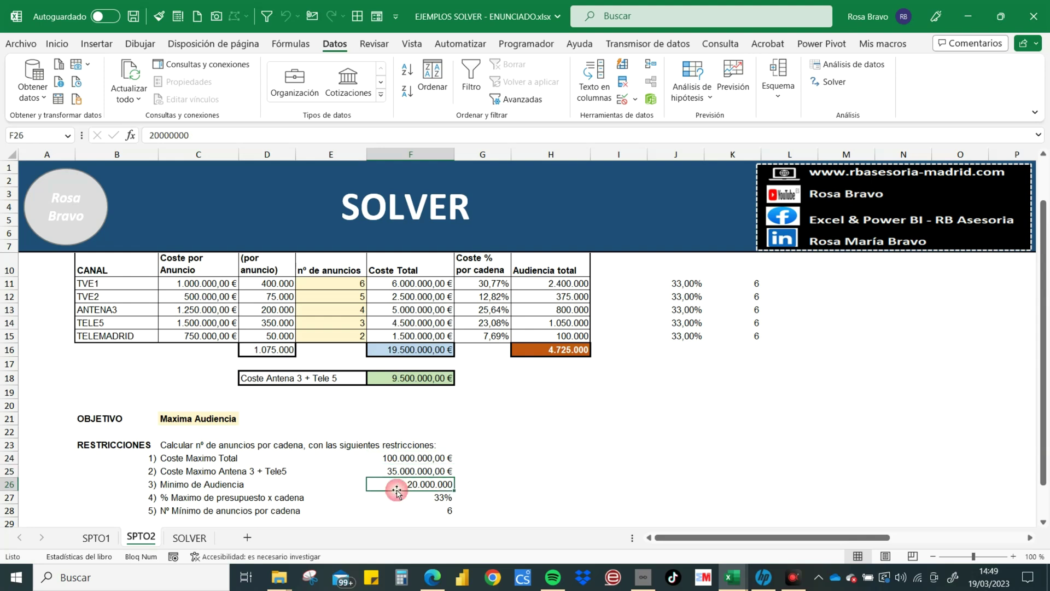
left_click(555, 350)
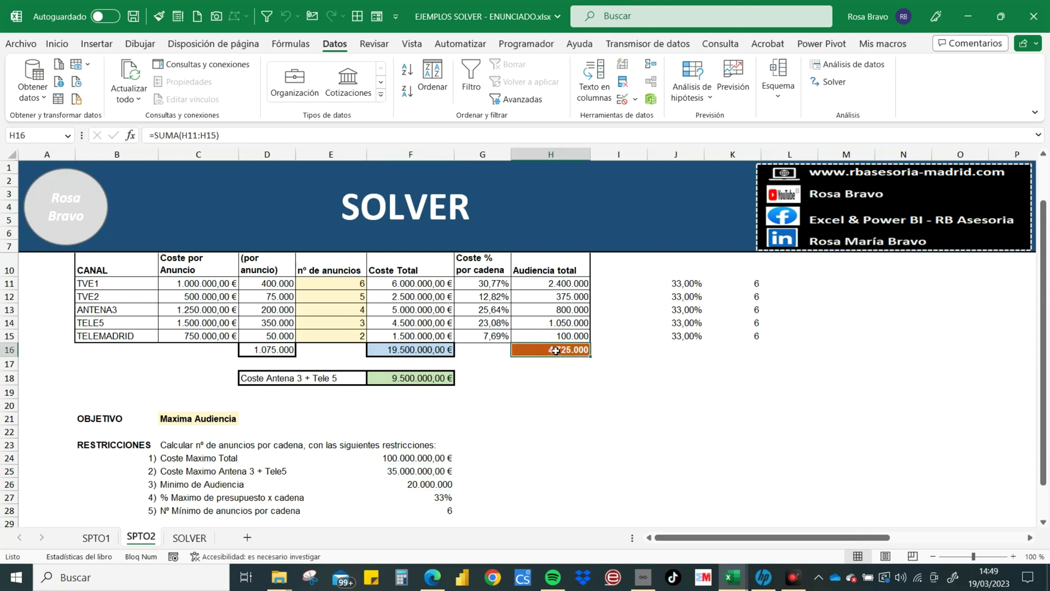
left_click(416, 494)
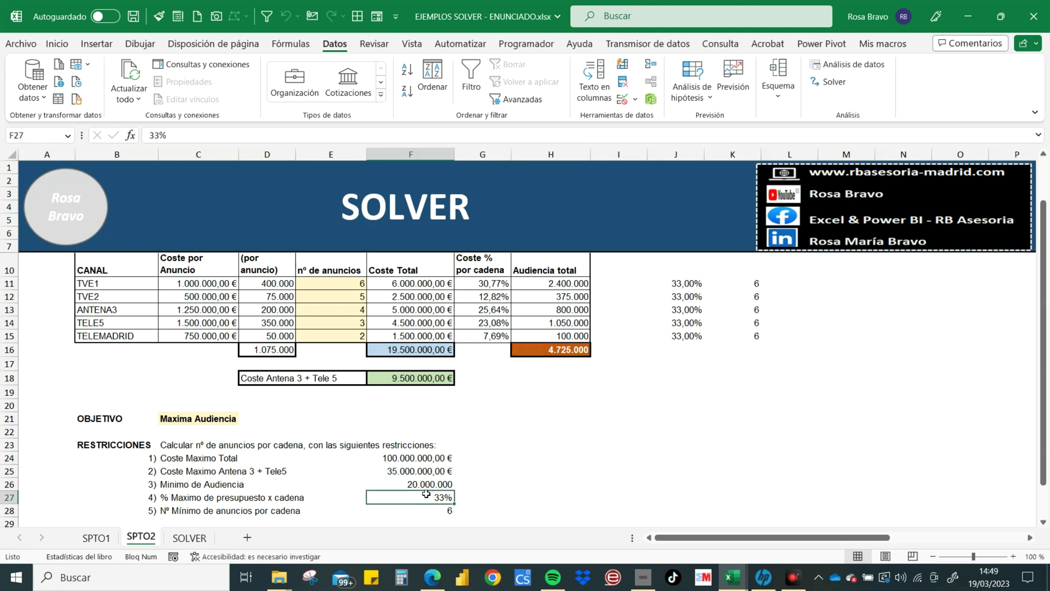
left_click(472, 283)
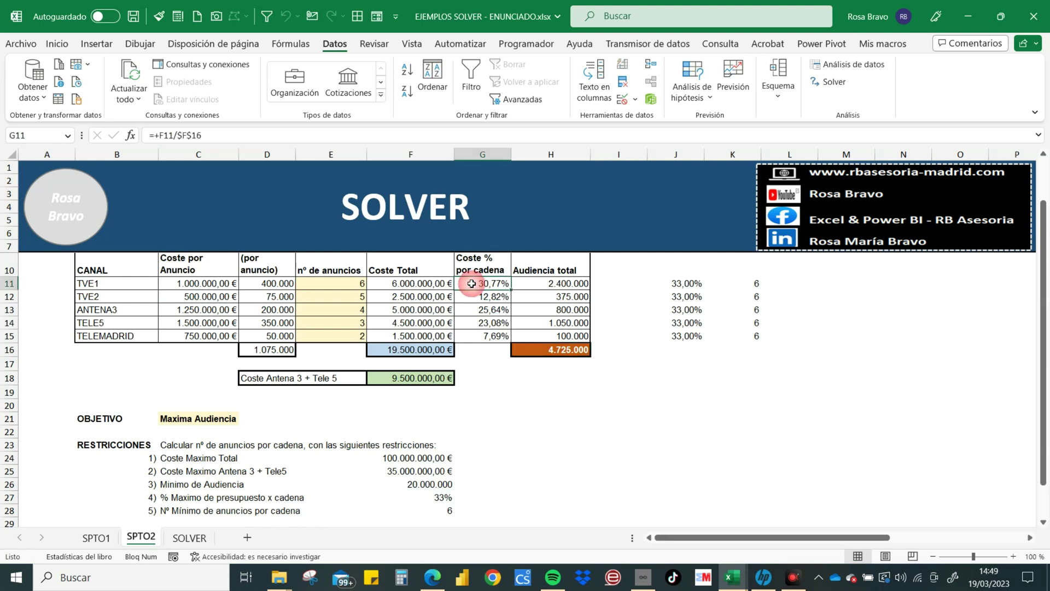
key("shift+Down")
key("shift+Down")
key("shift+Down")
key("shift+Down")
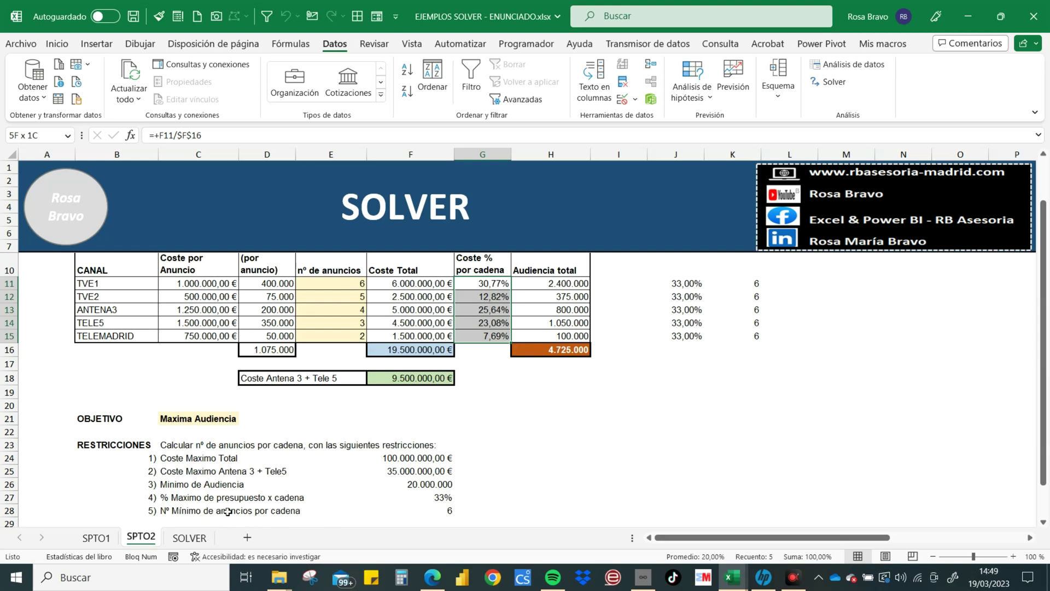
left_click(439, 509)
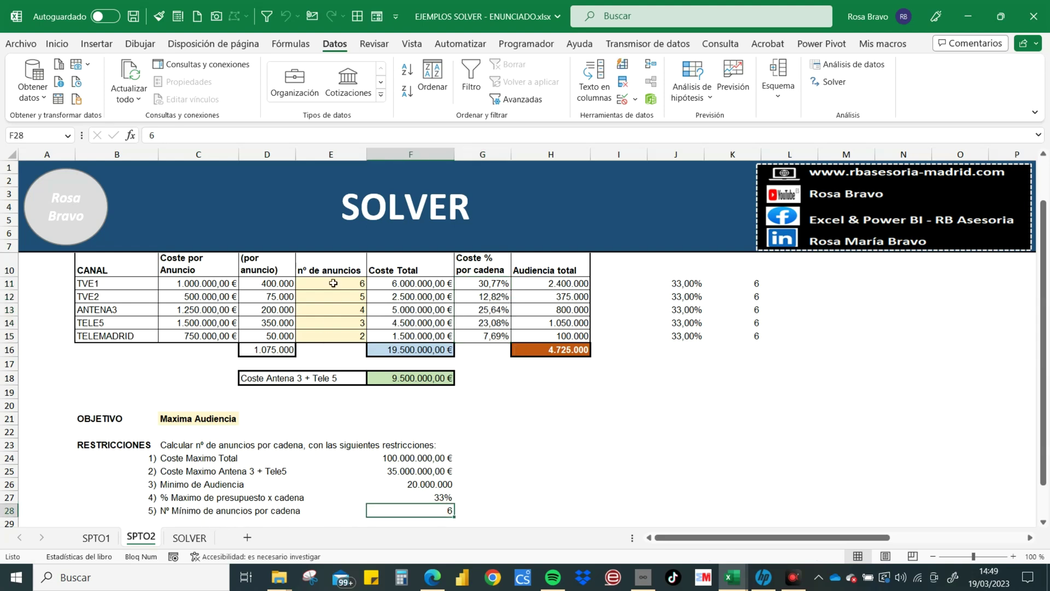
left_click(333, 283)
left_click(338, 339, "shift")
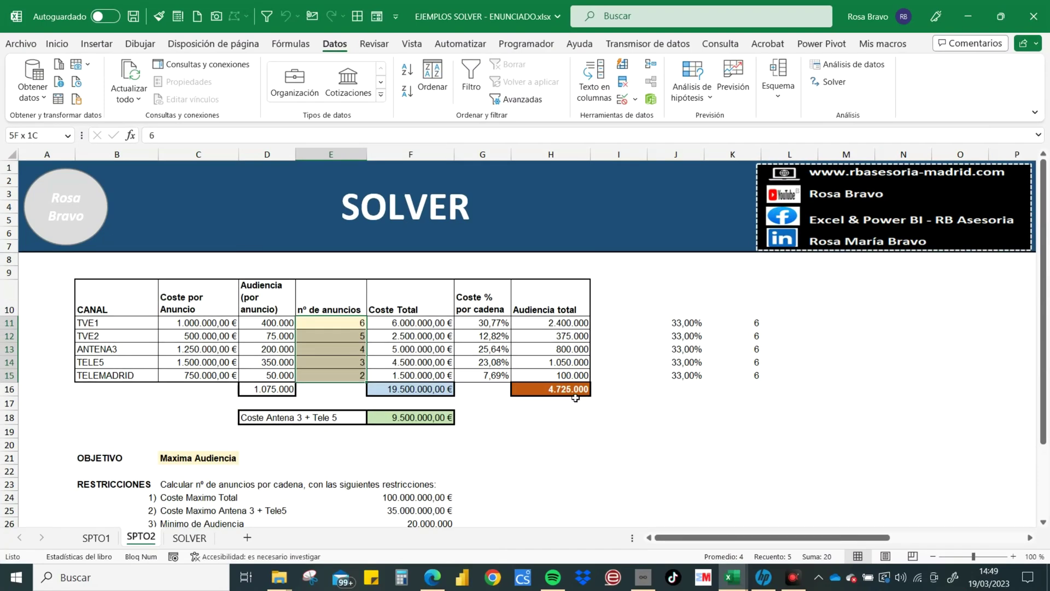
Step: Open Solver and reset all settings to clear the old model
left_click(570, 389)
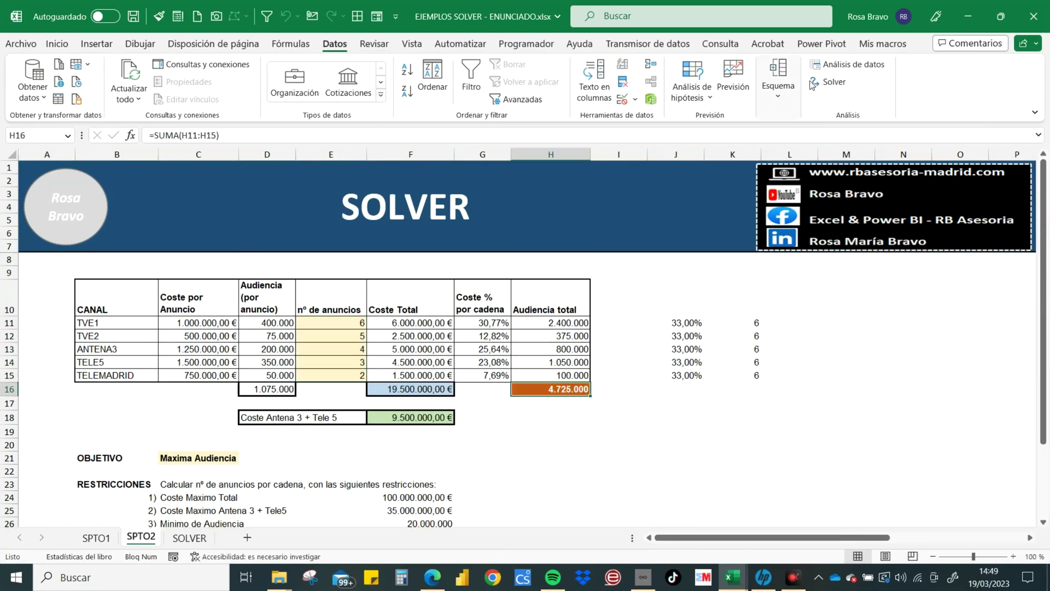
left_click(826, 82)
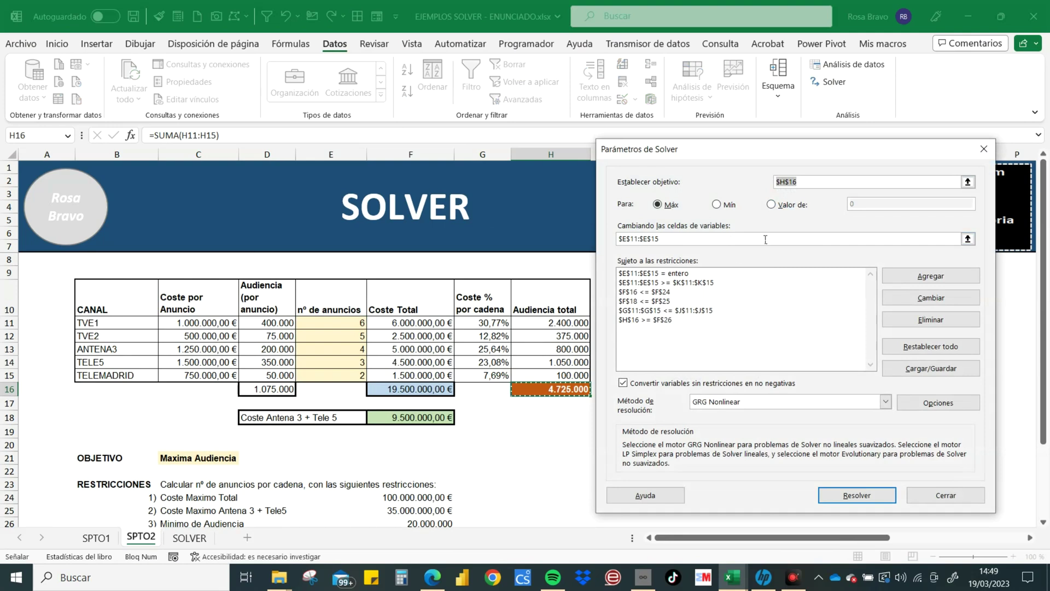
left_click(919, 326)
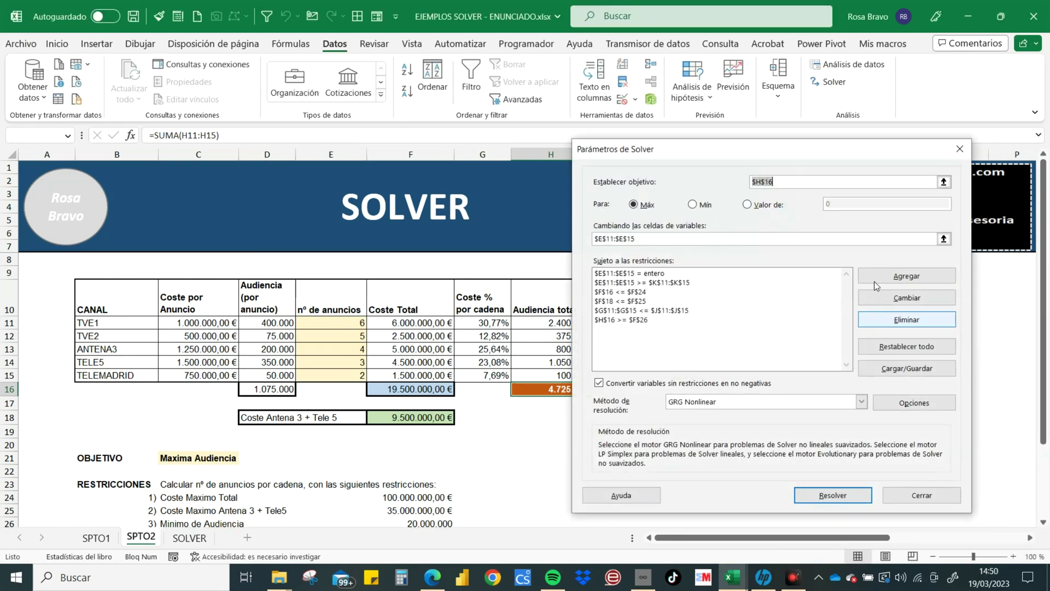
left_click(895, 347)
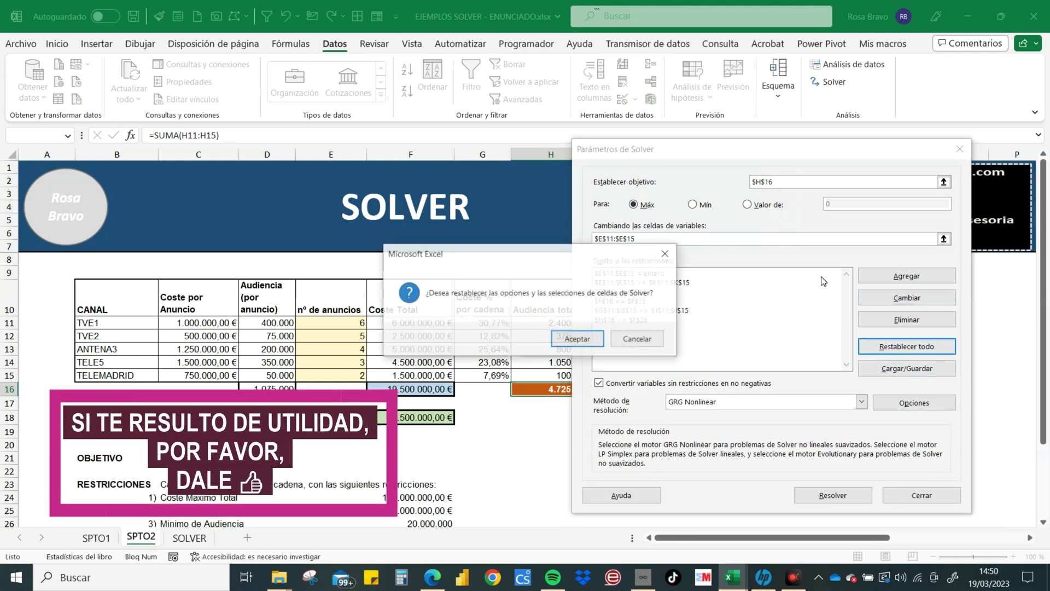
left_click(584, 339)
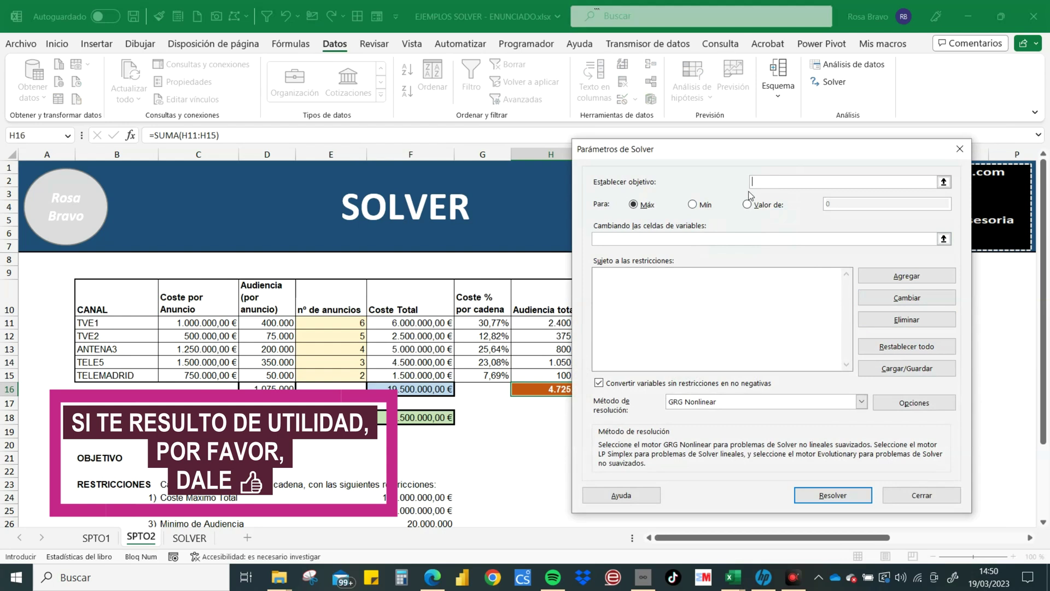
Step: Set the objective to $H$16 with ad counts $E$11:$E$15 as variable cells
left_click_drag(765, 153, 803, 149)
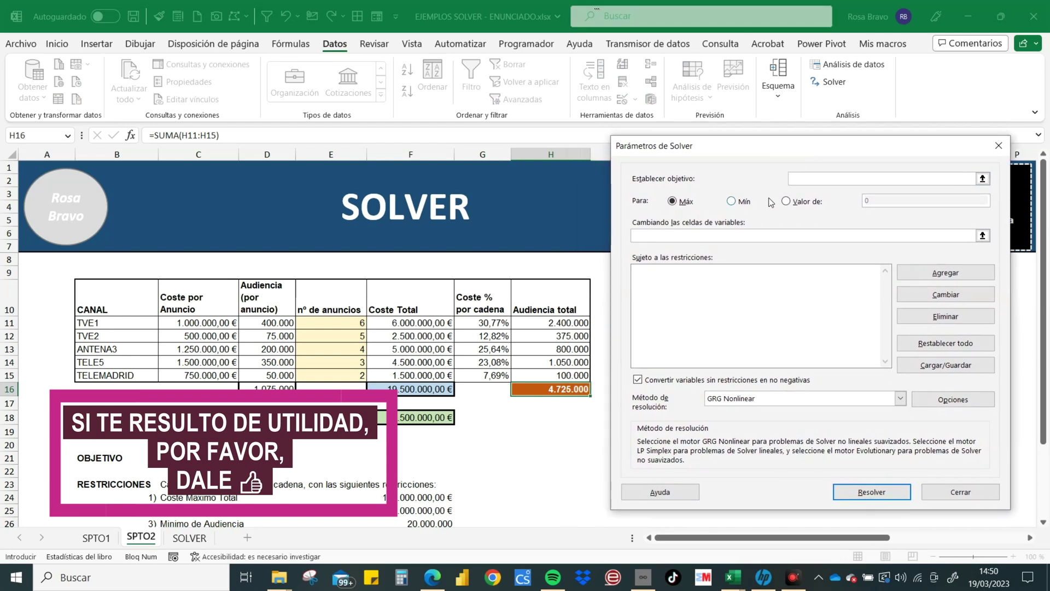
left_click(564, 389)
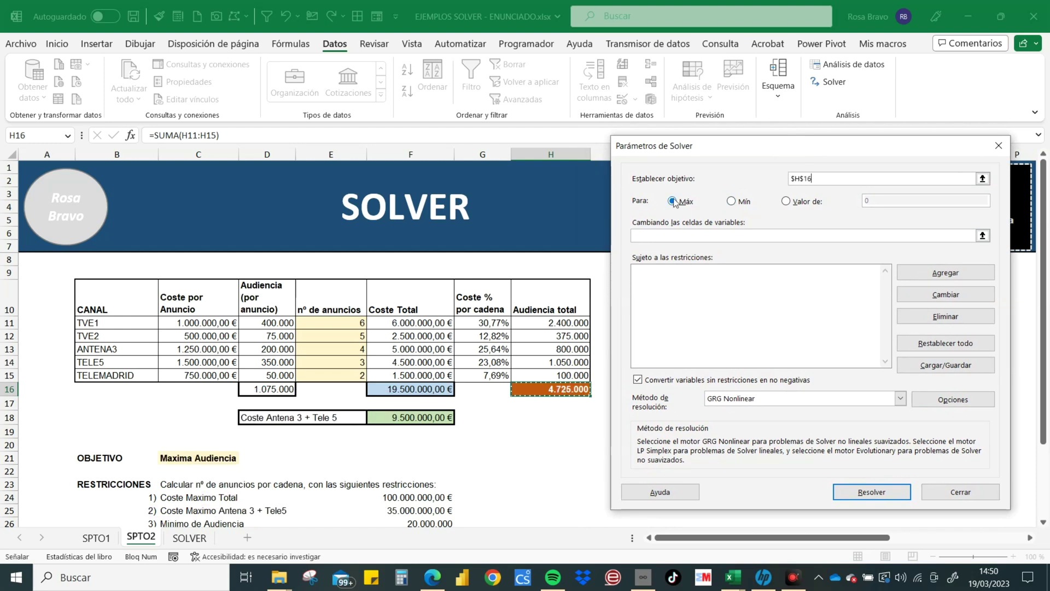
left_click(657, 237)
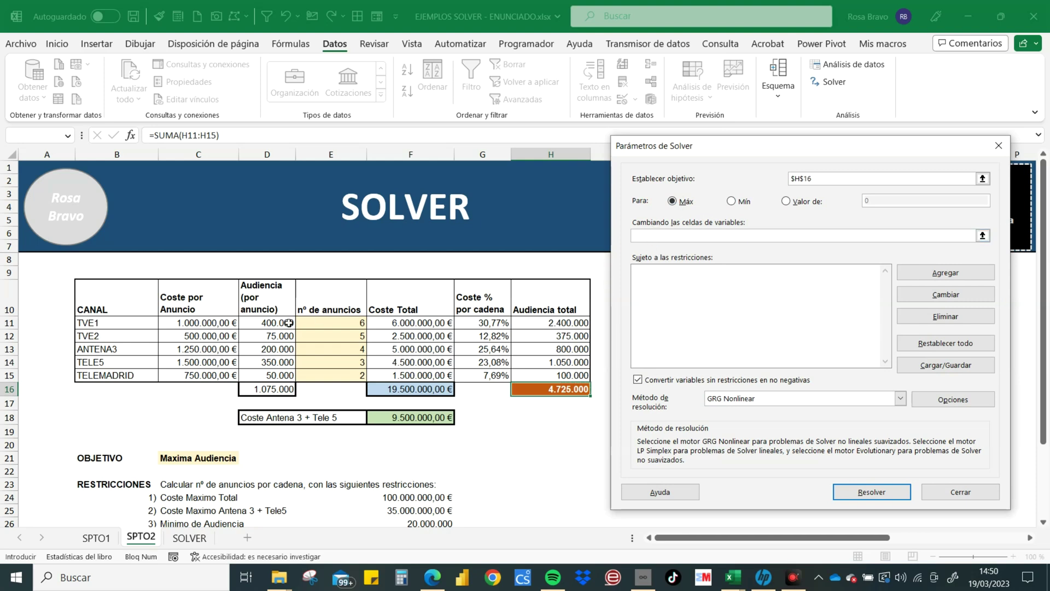
left_click(325, 323)
left_click_drag(334, 364, 334, 376)
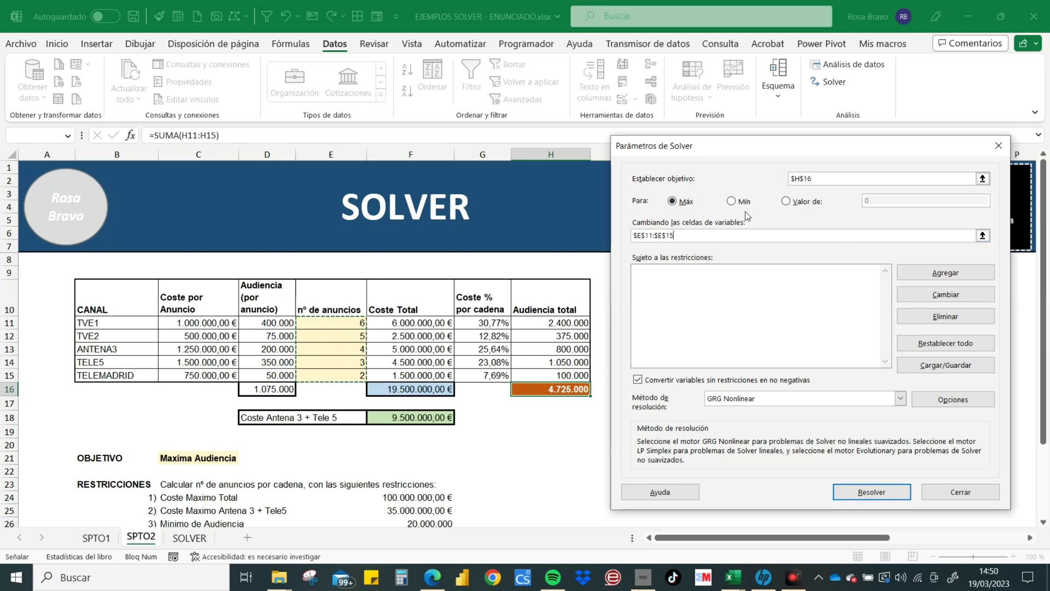
Step: Add the total cost constraint $F$16 <= $F$24
left_click(934, 273)
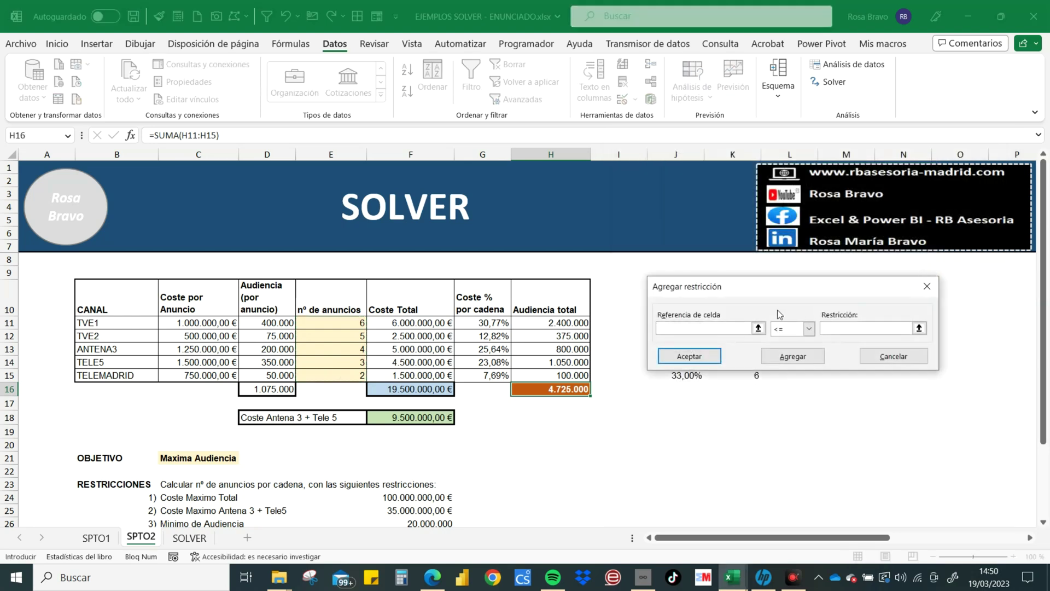
left_click_drag(776, 286, 752, 218)
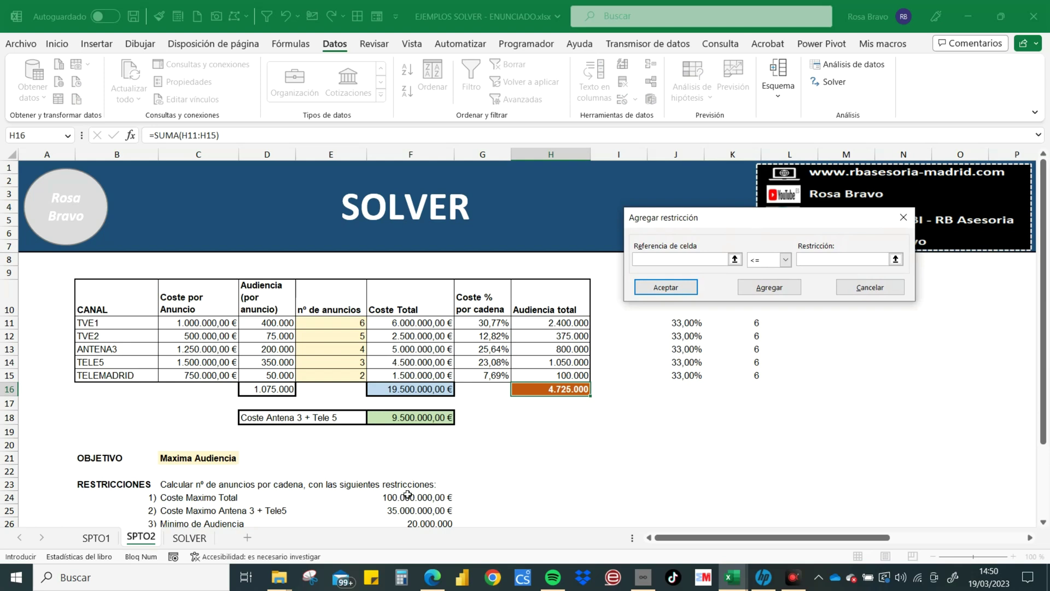
left_click(411, 386)
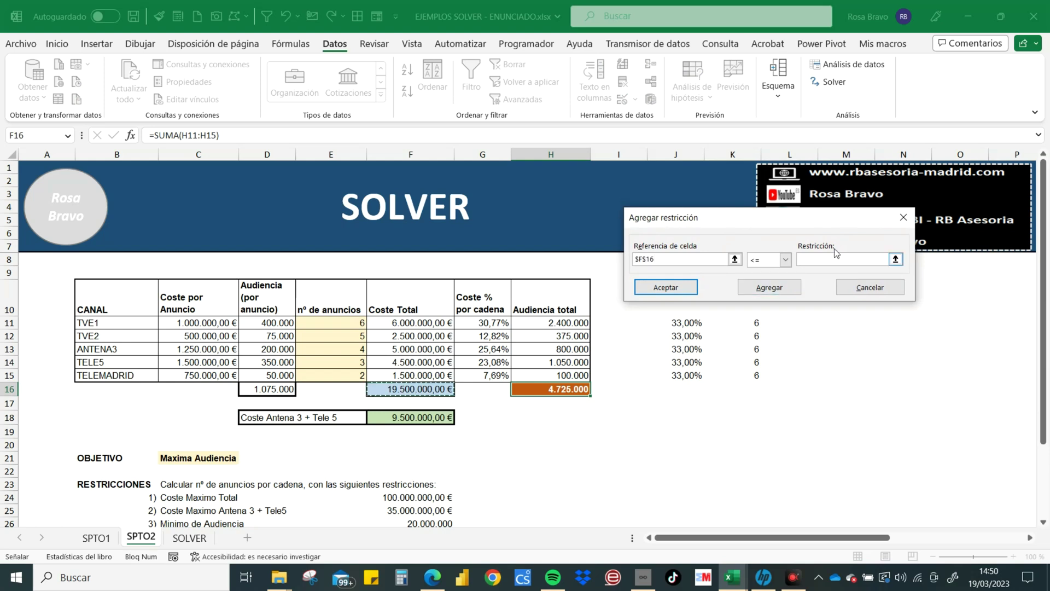
left_click(820, 257)
left_click(412, 499)
left_click(774, 289)
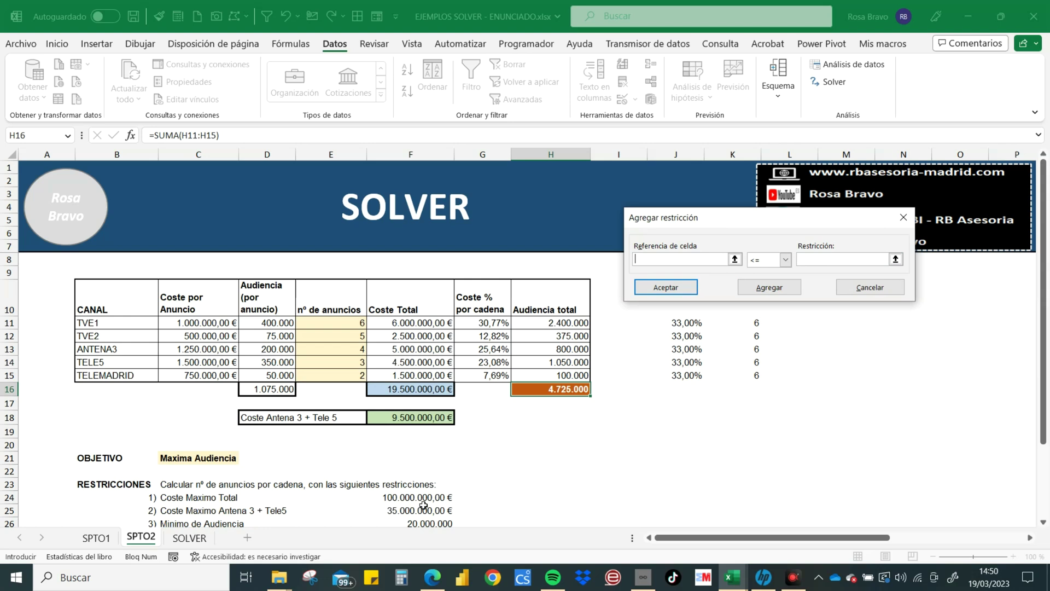
Step: Add the Antena 3 + Tele 5 cost constraint $F$18 <= $F$25
left_click(410, 418)
left_click(842, 259)
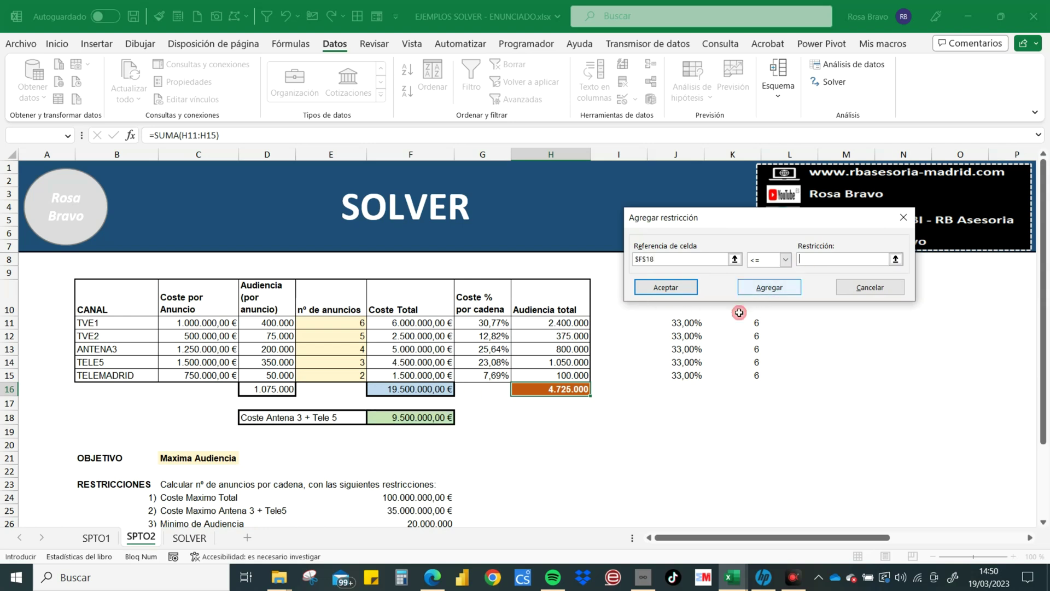
left_click(402, 512)
left_click(769, 287)
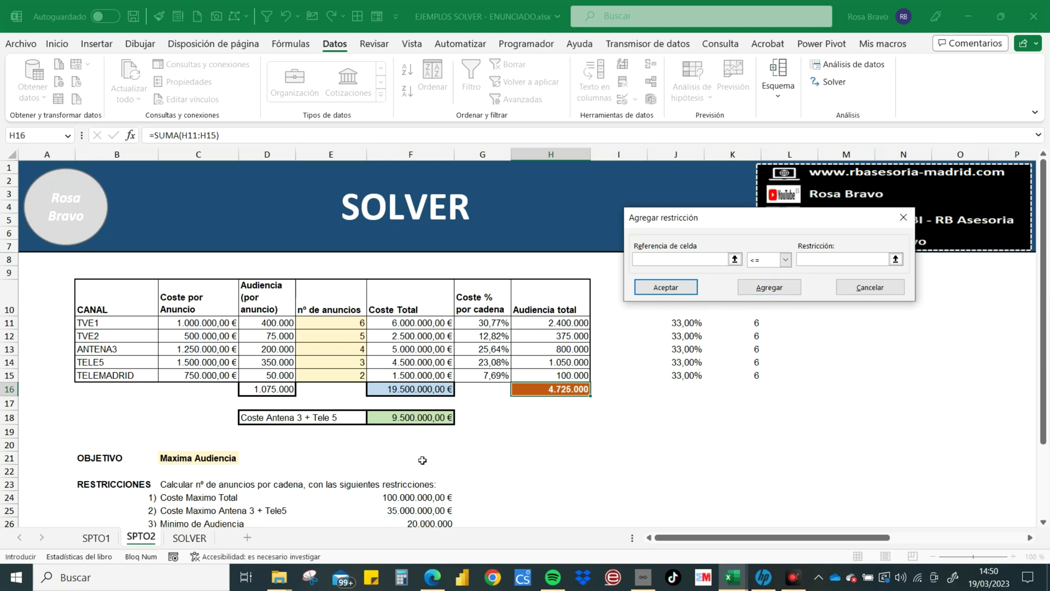
scroll(393, 507, "down", 1)
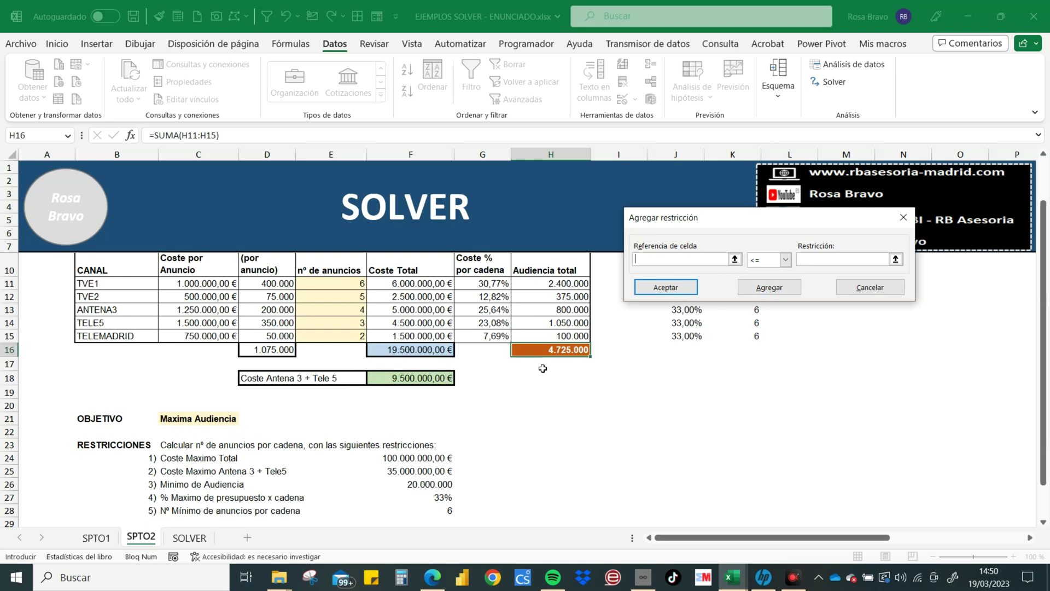
Step: Add the minimum audience constraint $H$16 >= $F$26
left_click(552, 350)
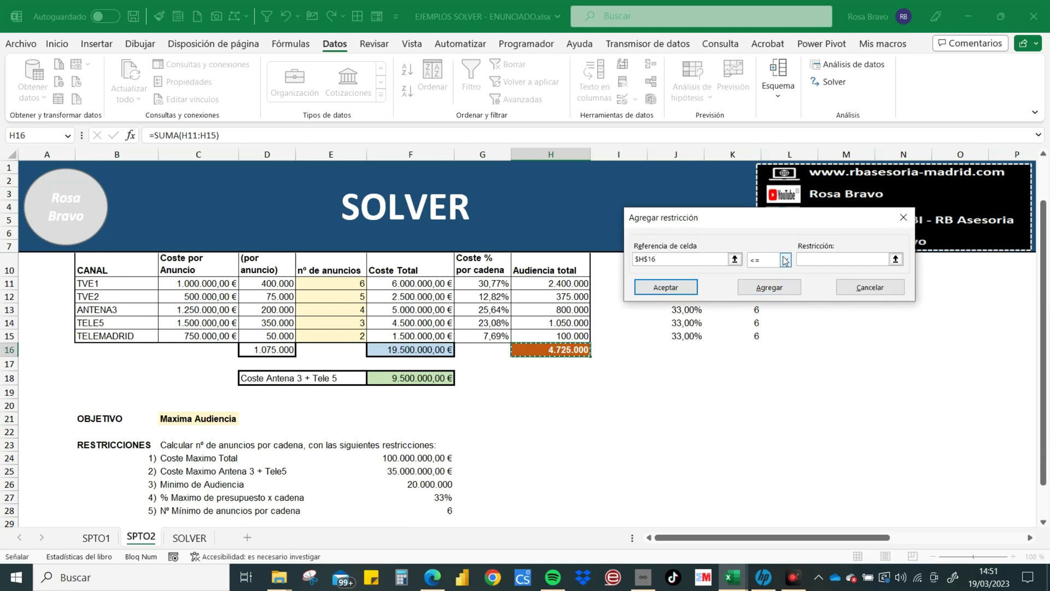
left_click(786, 261)
left_click(760, 289)
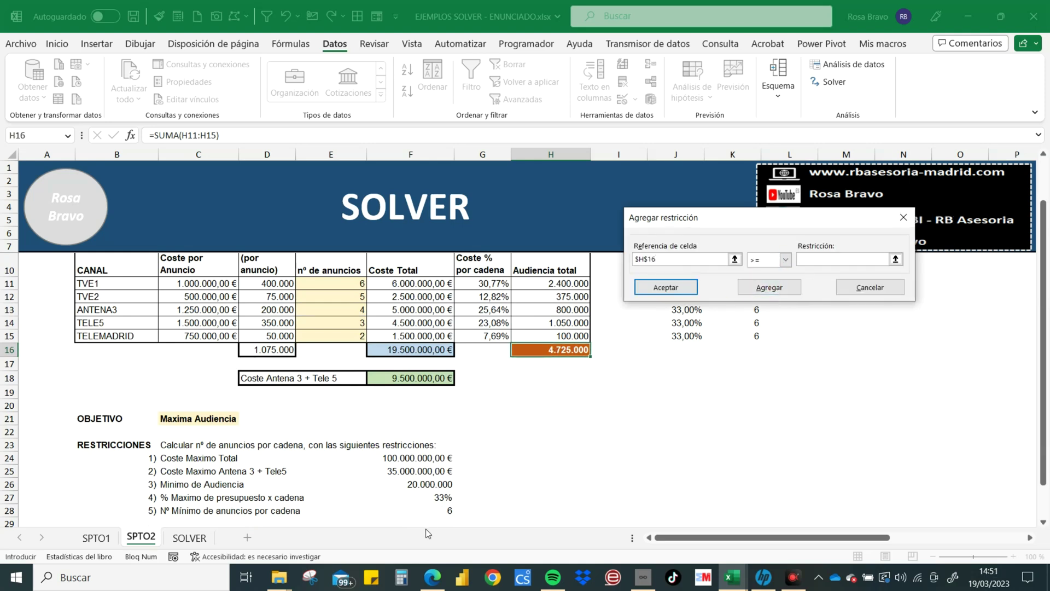
left_click(419, 485)
left_click(769, 287)
Step: Add the per-channel share constraint $G$11:$G$15 <= $J$11:$J$15
left_click(489, 289)
left_click(495, 336, "shift")
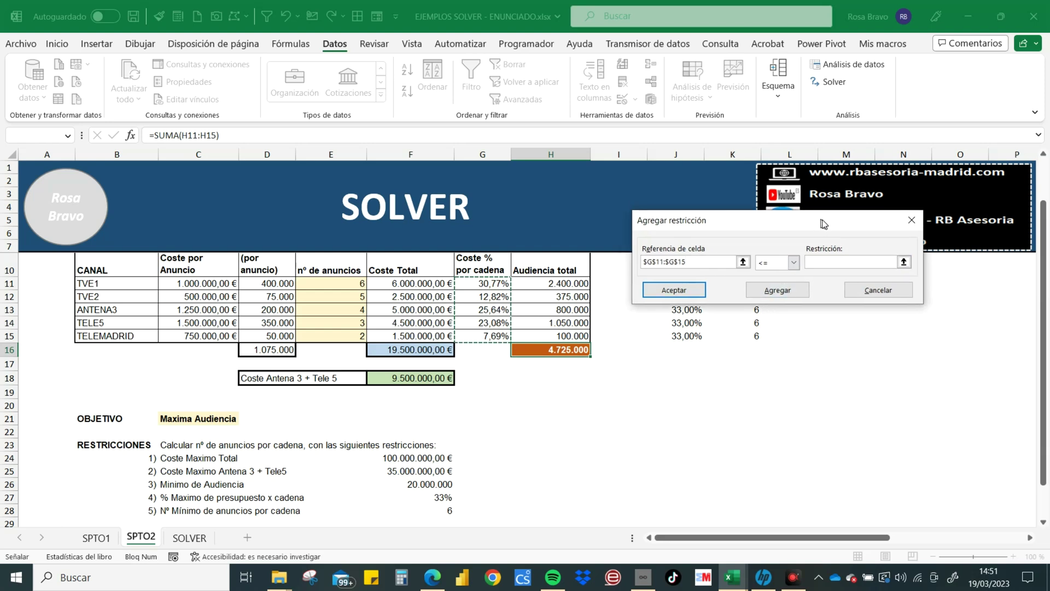
left_click_drag(812, 226, 902, 218)
left_click(900, 250)
left_click(678, 283)
left_click(683, 334, "shift")
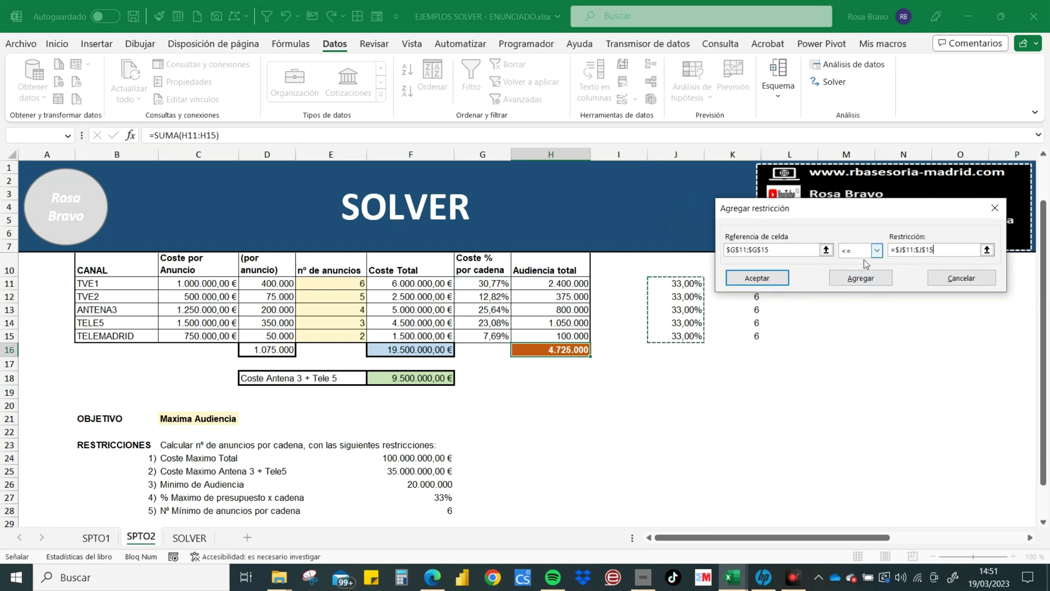
left_click(862, 282)
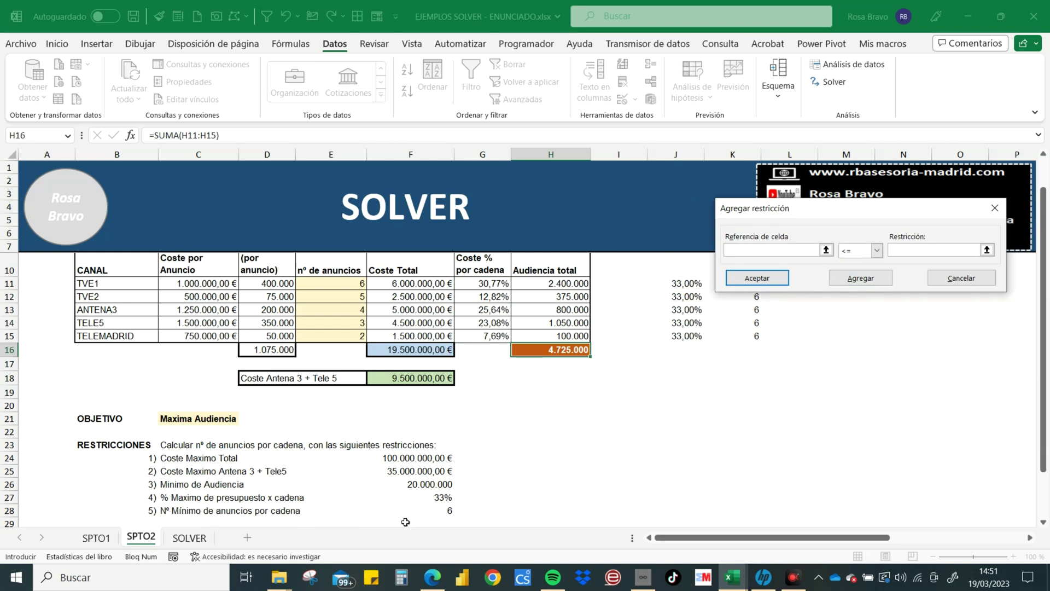
Step: Add the minimum-ads constraint $E$11:$E$15 >= $K$11:$K$15
left_click(338, 283)
left_click(340, 335, "shift")
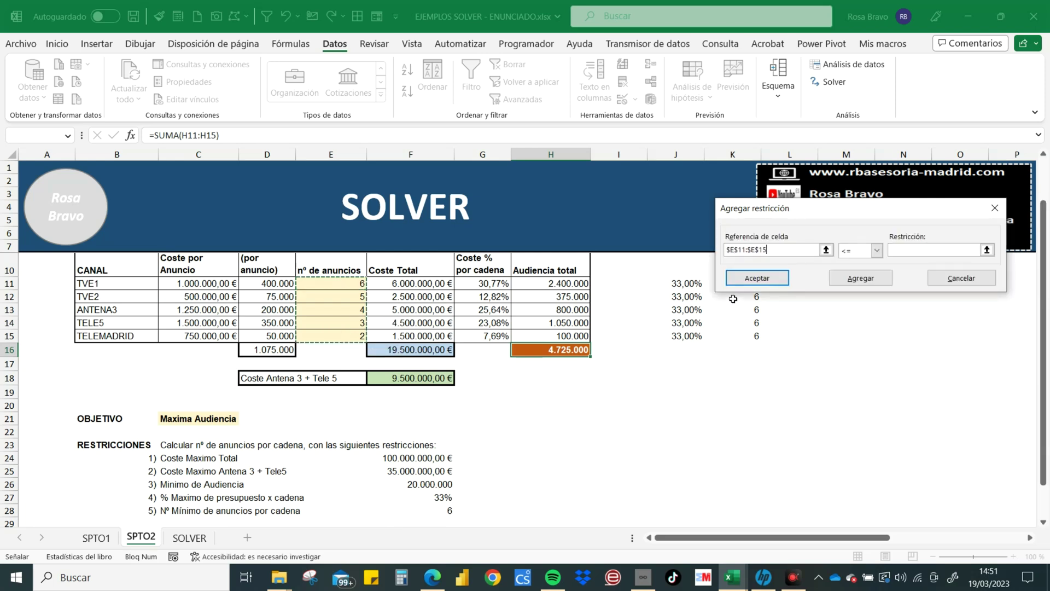
left_click(877, 250)
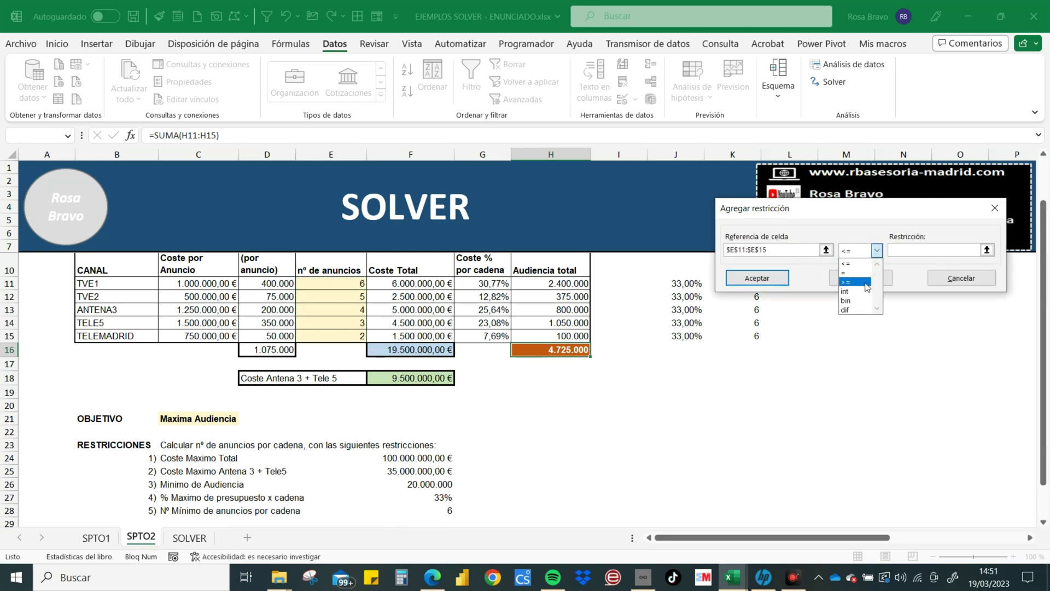
left_click(869, 285)
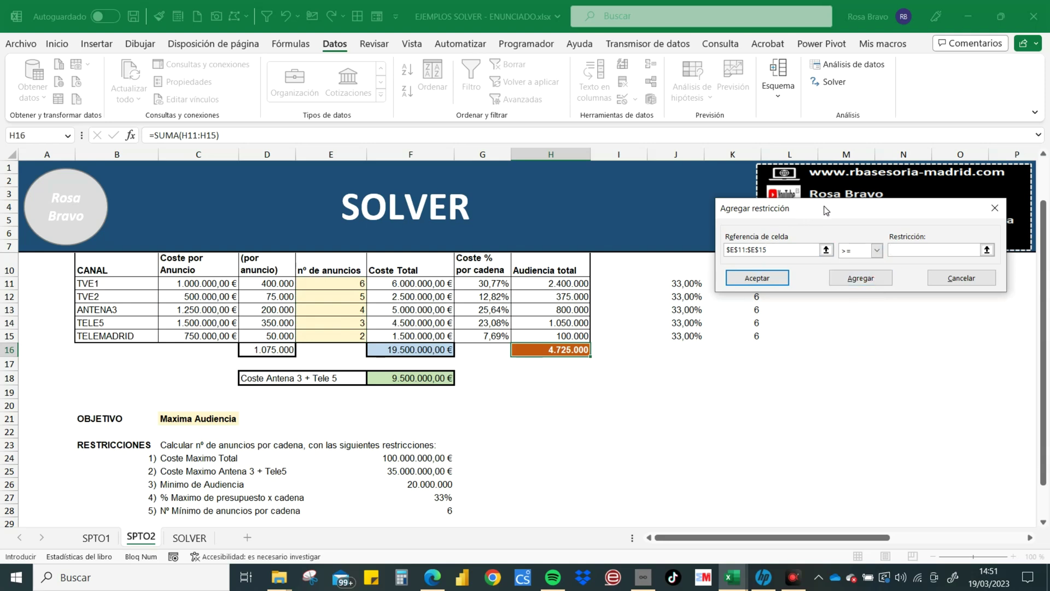
left_click_drag(826, 209, 476, 275)
left_click_drag(751, 282, 754, 336)
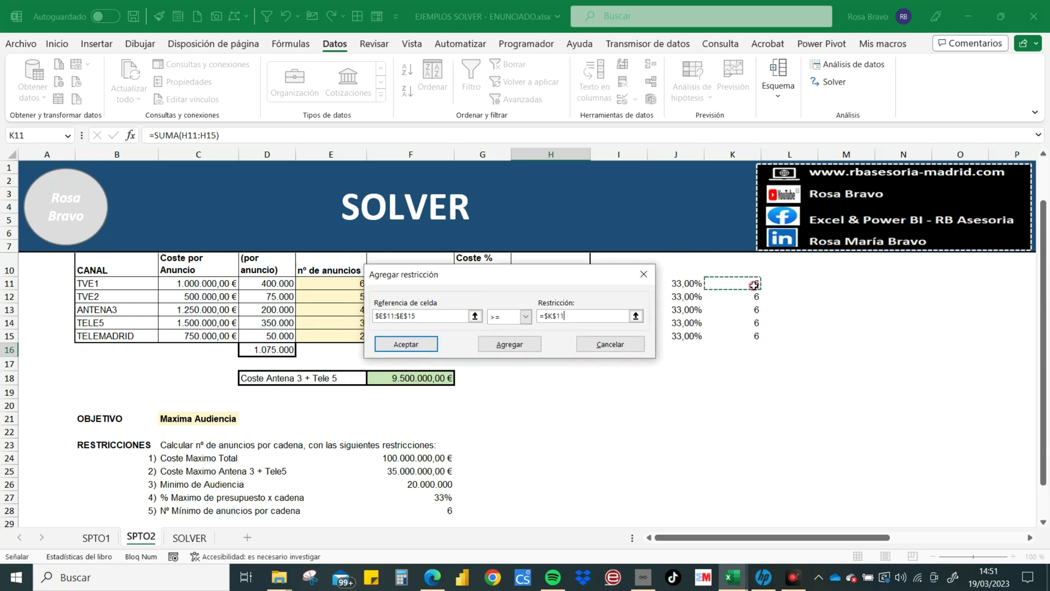
left_click_drag(541, 279, 694, 400)
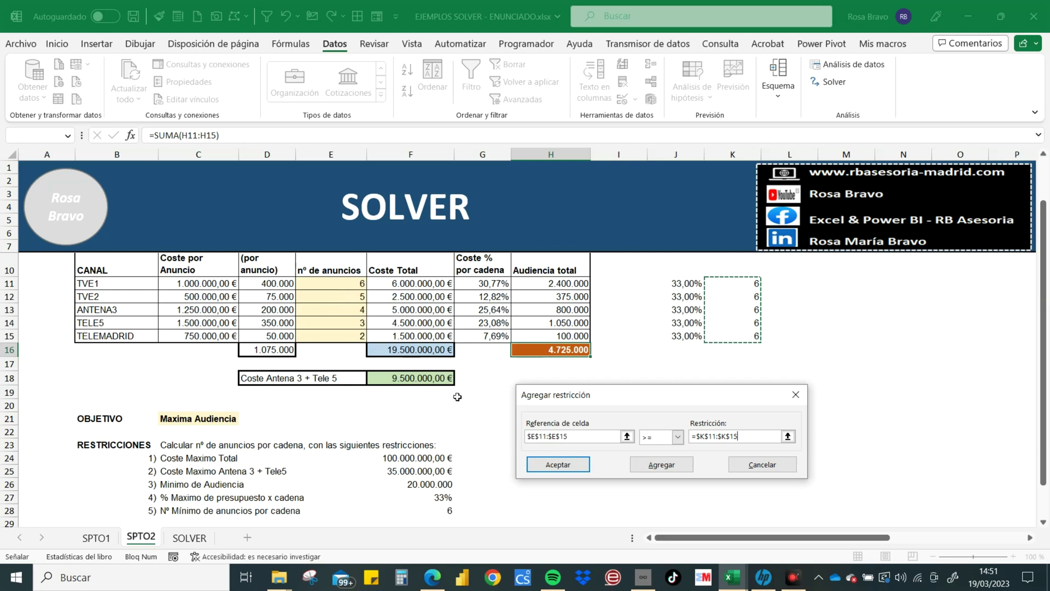
left_click(662, 465)
Step: Add the integer constraint on $E$11:$E$15 and return to Solver
left_click(350, 283)
left_click(355, 330, "shift")
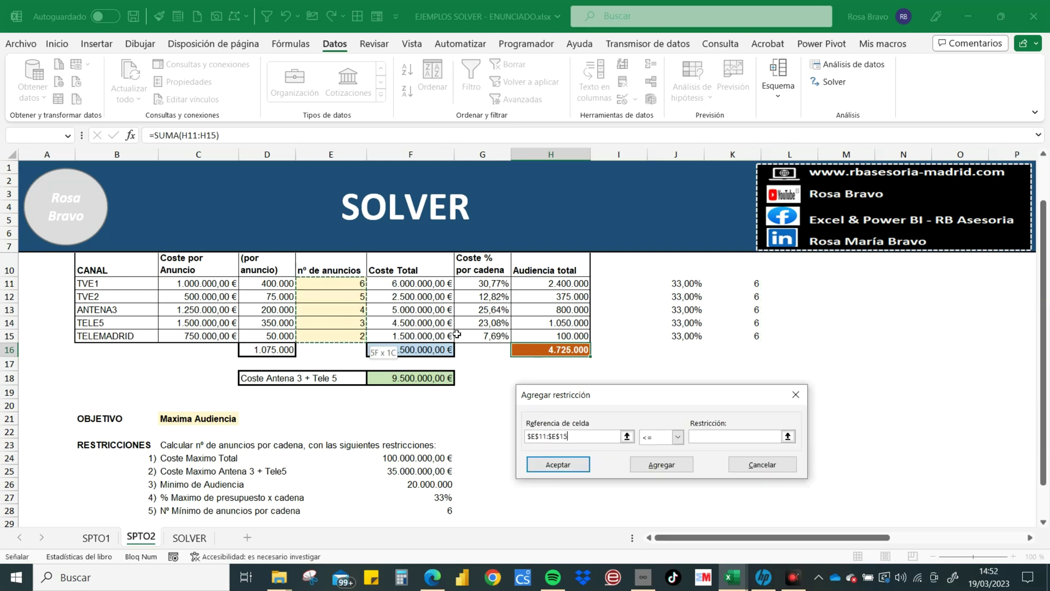
left_click(677, 436)
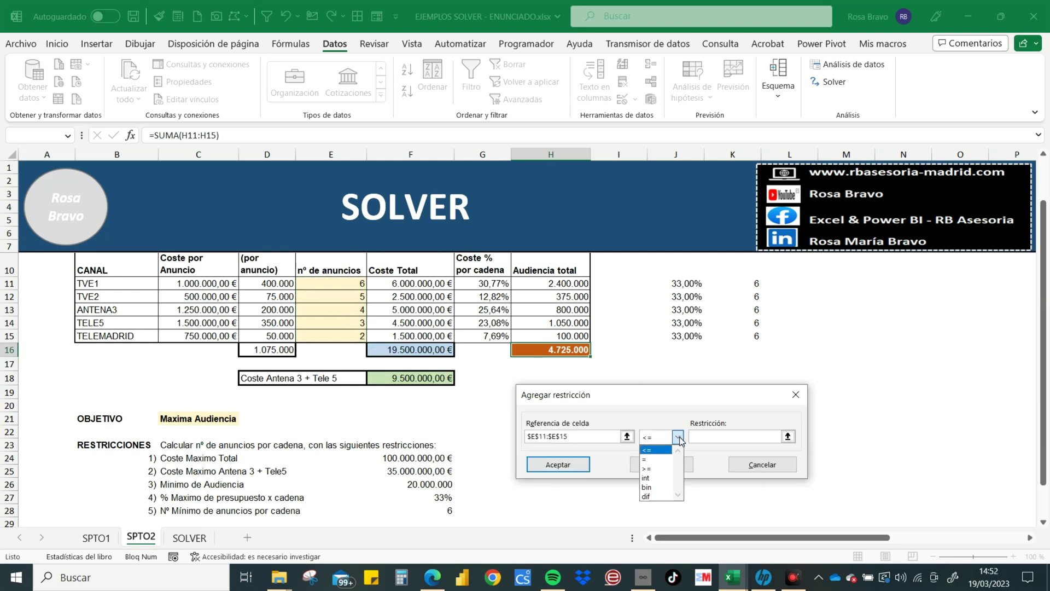
left_click(660, 478)
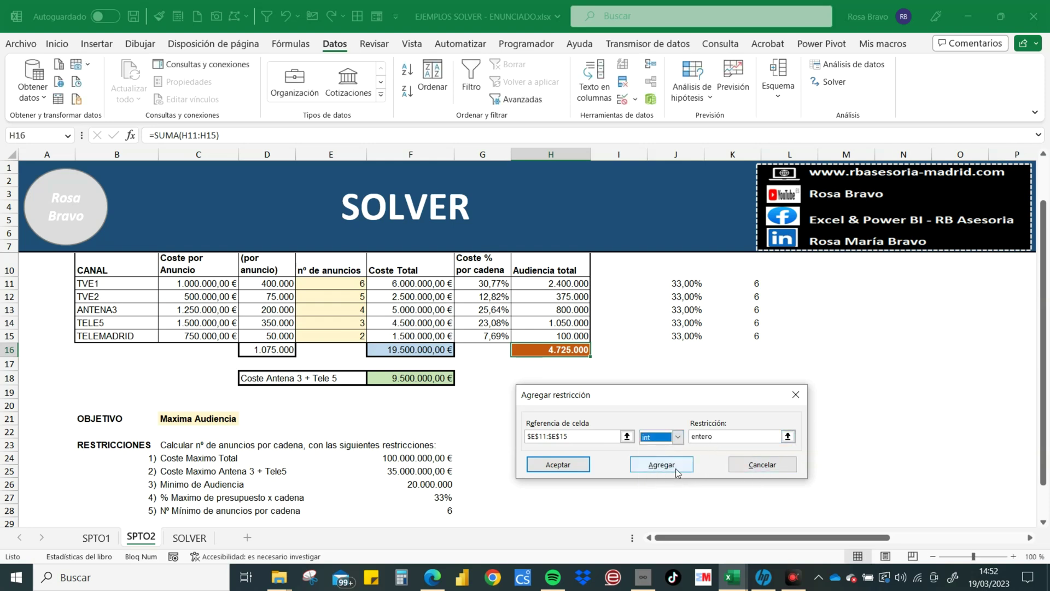
left_click(557, 465)
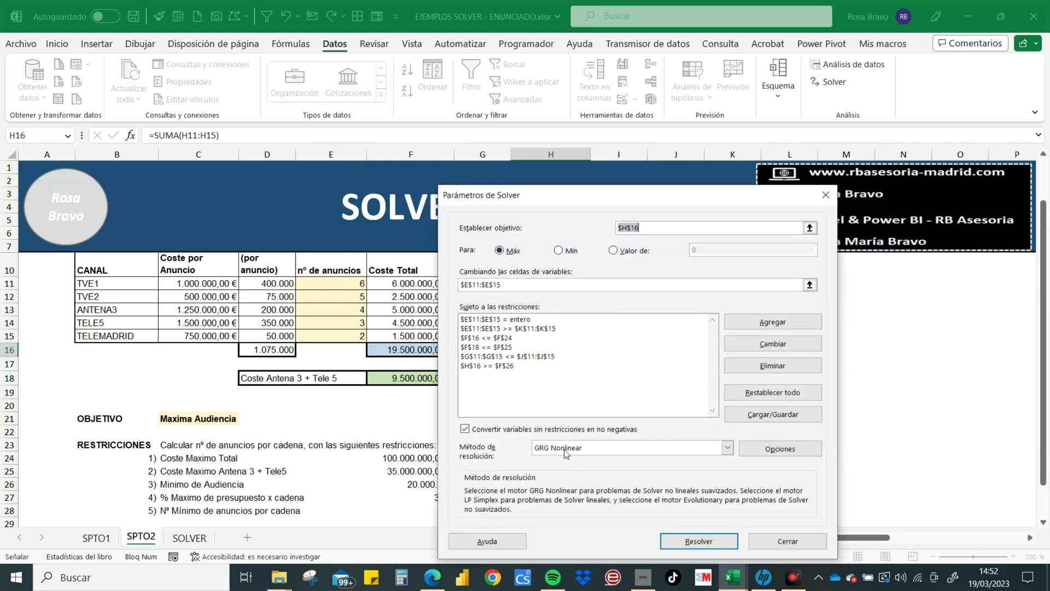
Step: Run Solver to maximise the H16 audience by changing the ad counts in E11:E15
left_click_drag(690, 197, 874, 117)
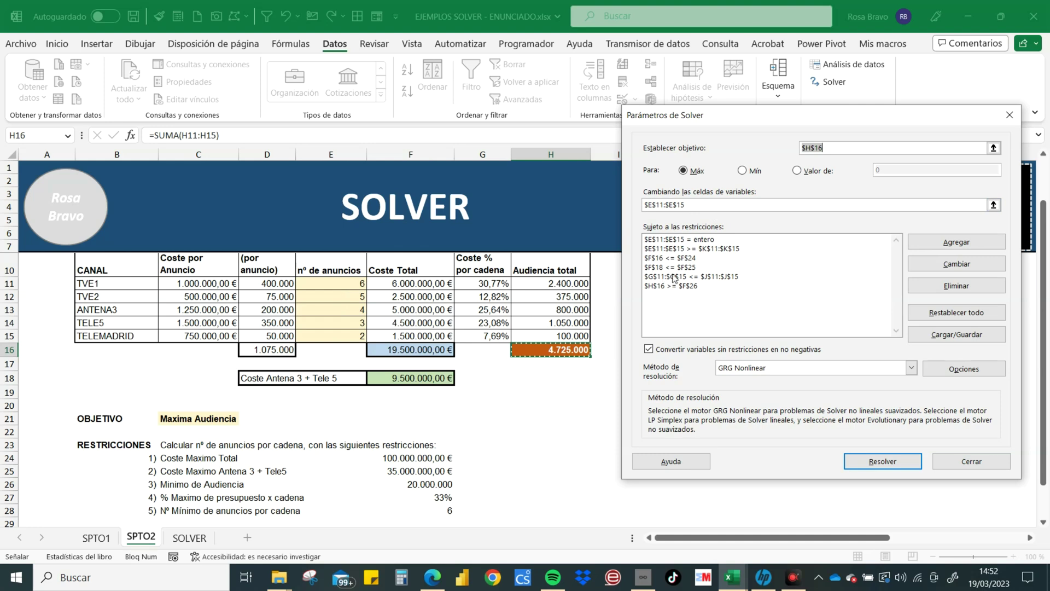
left_click(874, 462)
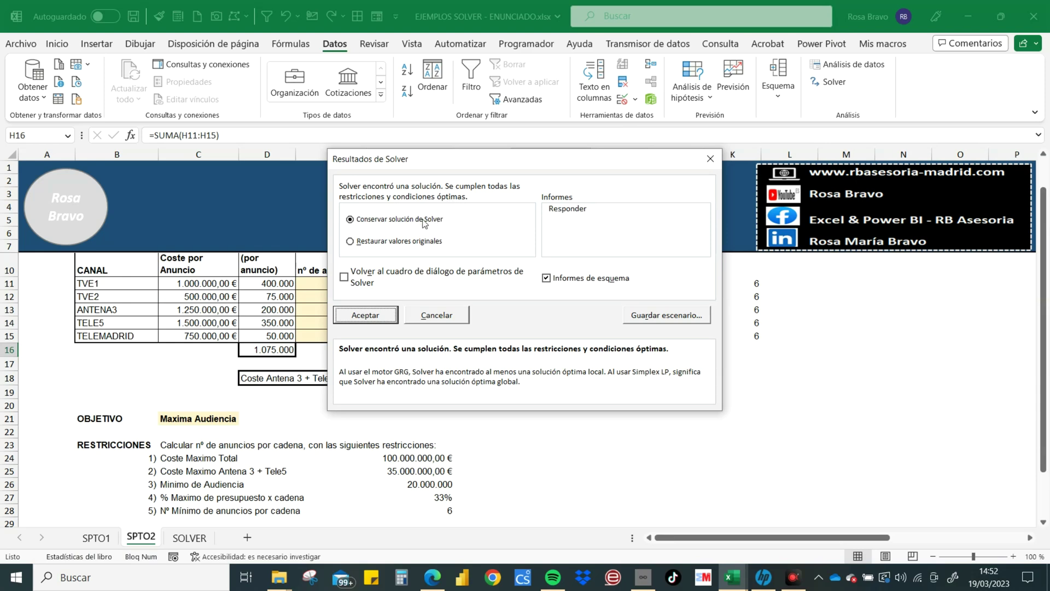
Step: Keep Solver's solution of 33, 56, 6, 18 and 6 ads per channel
left_click(364, 318)
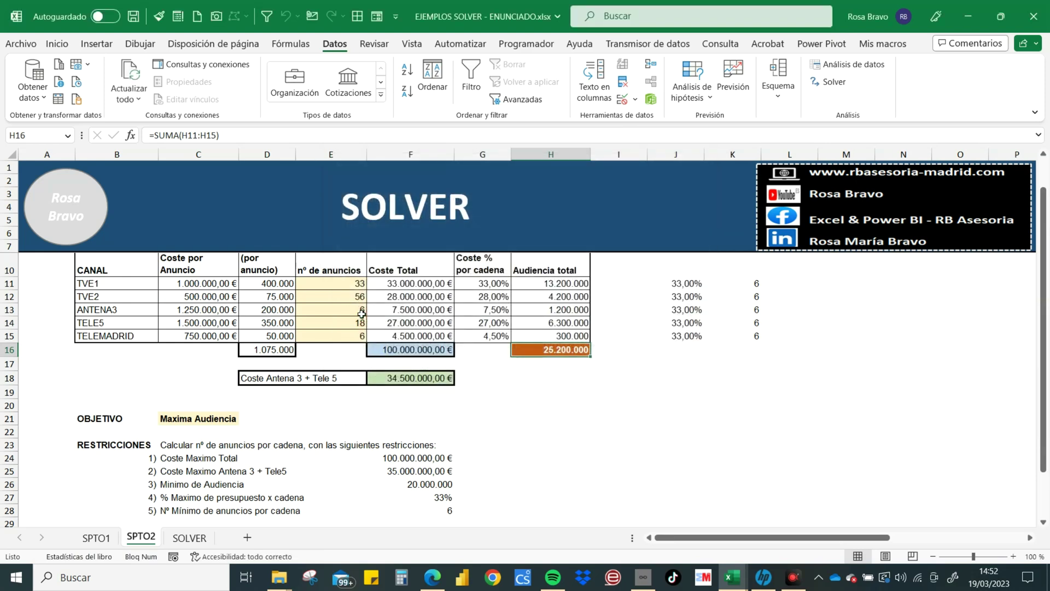
left_click(564, 381)
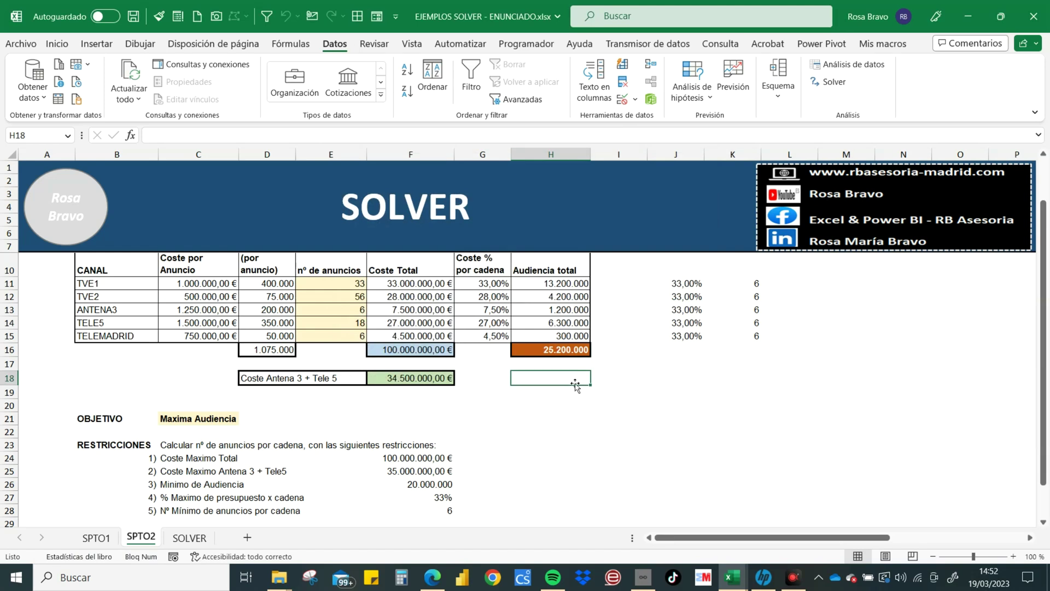
left_click(618, 377)
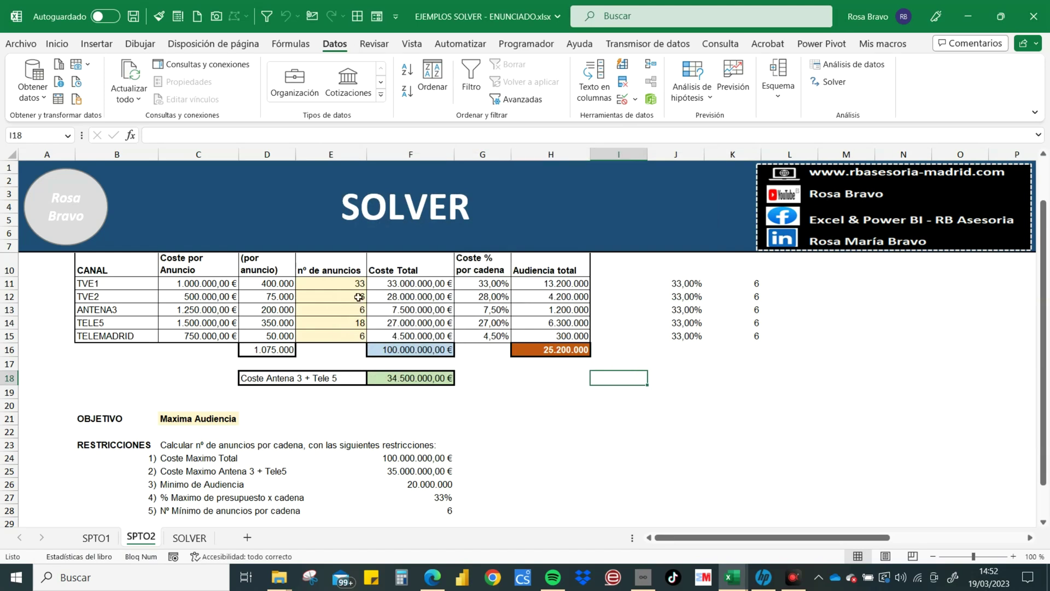
Step: Verify the F16 total cost and Antena 3 plus Tele 5 cost against the 100.000.000 € and 35.000.000 € limits
left_click(386, 351)
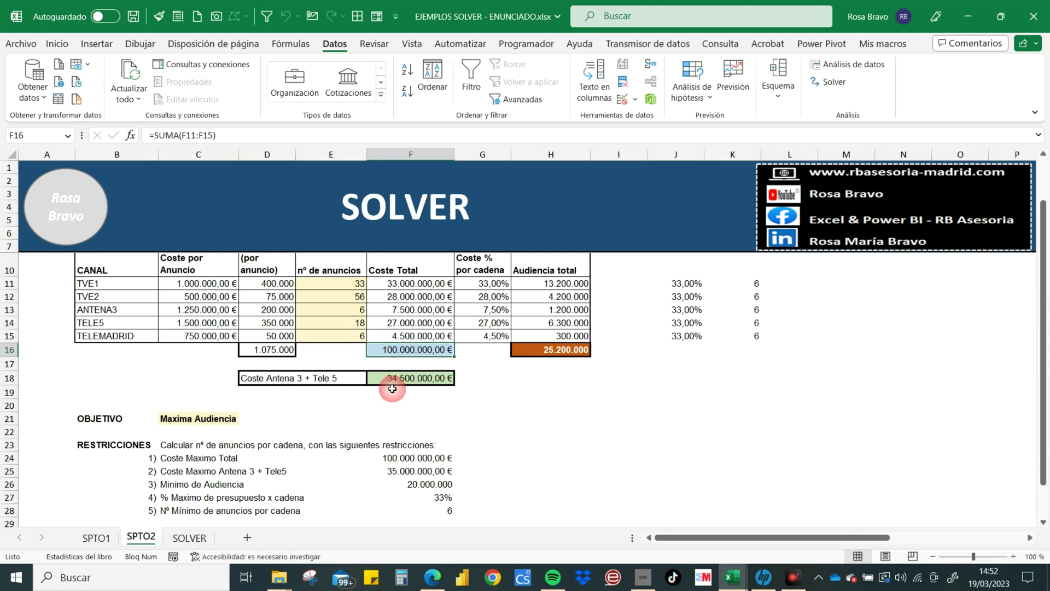
left_click(406, 458)
left_click(384, 379)
left_click(391, 471)
left_click(405, 484)
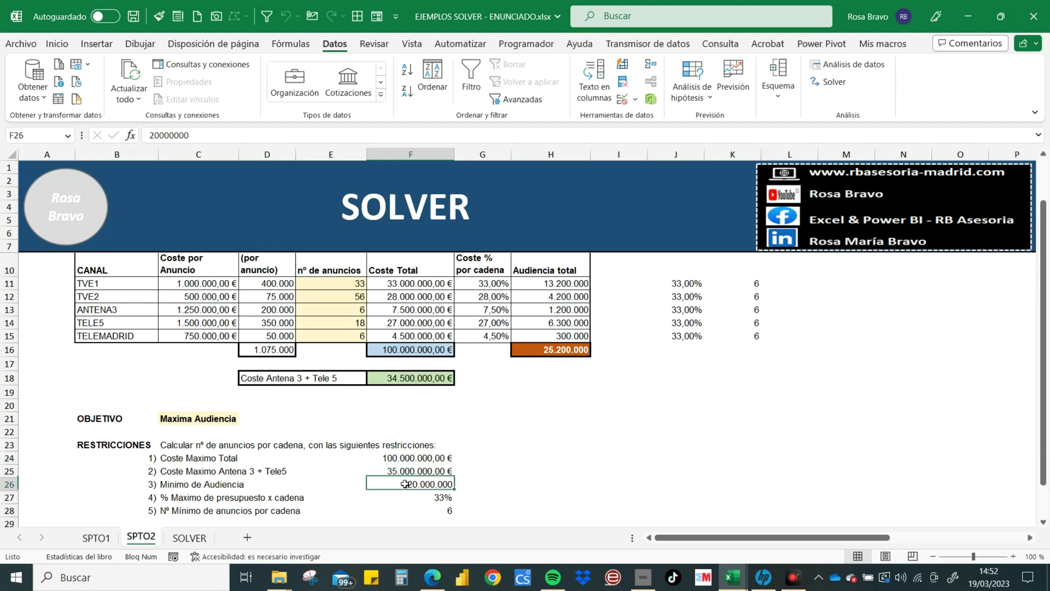
Step: Check the H16 audience, the G11:G15 shares against the 33% cap and the 6-ad minimum
left_click(551, 350)
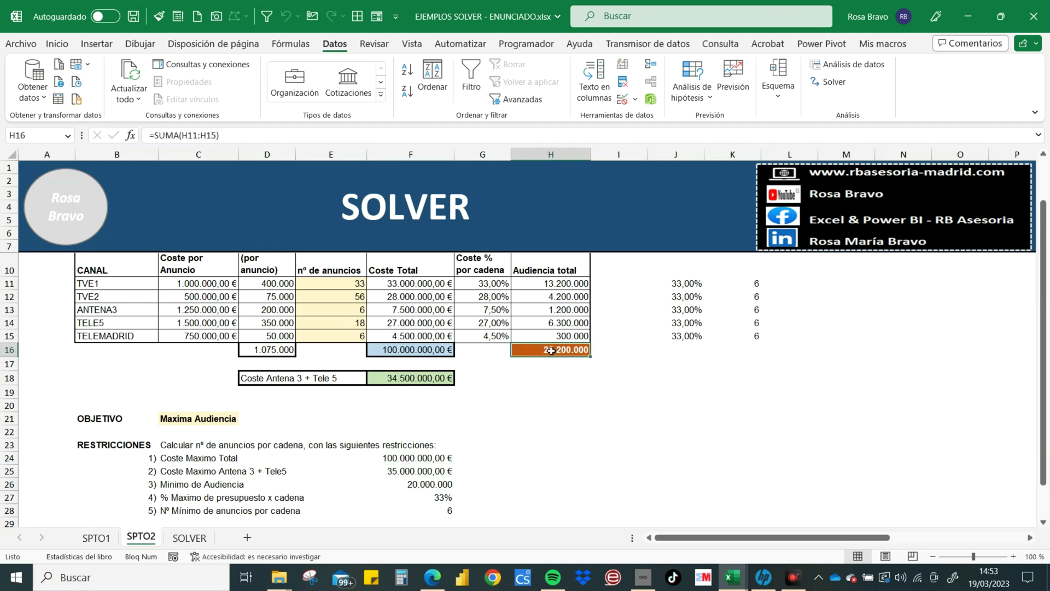
left_click(432, 498)
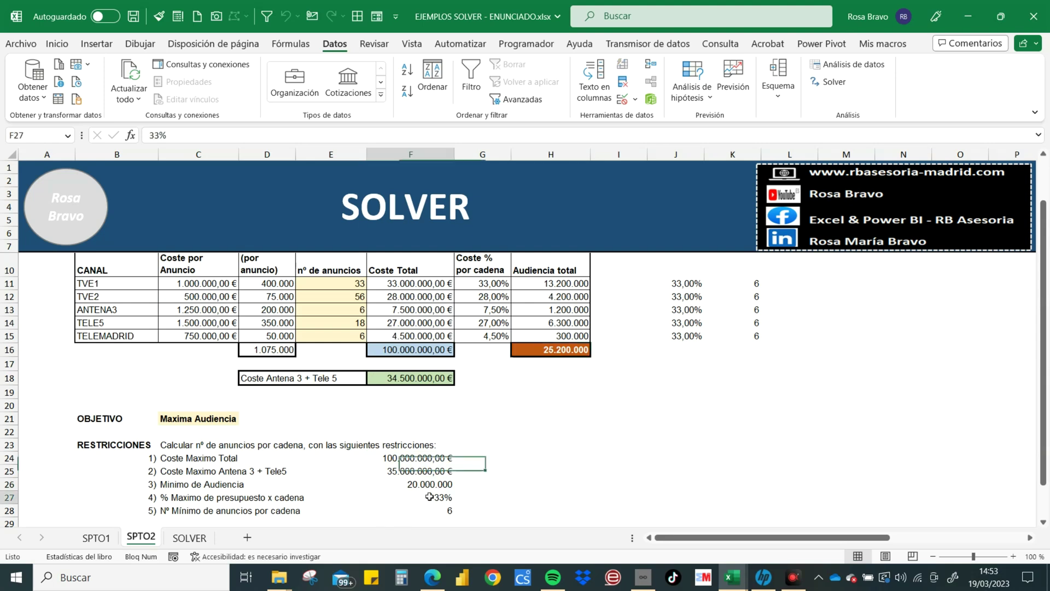
left_click(476, 287)
left_click_drag(477, 287, 477, 334)
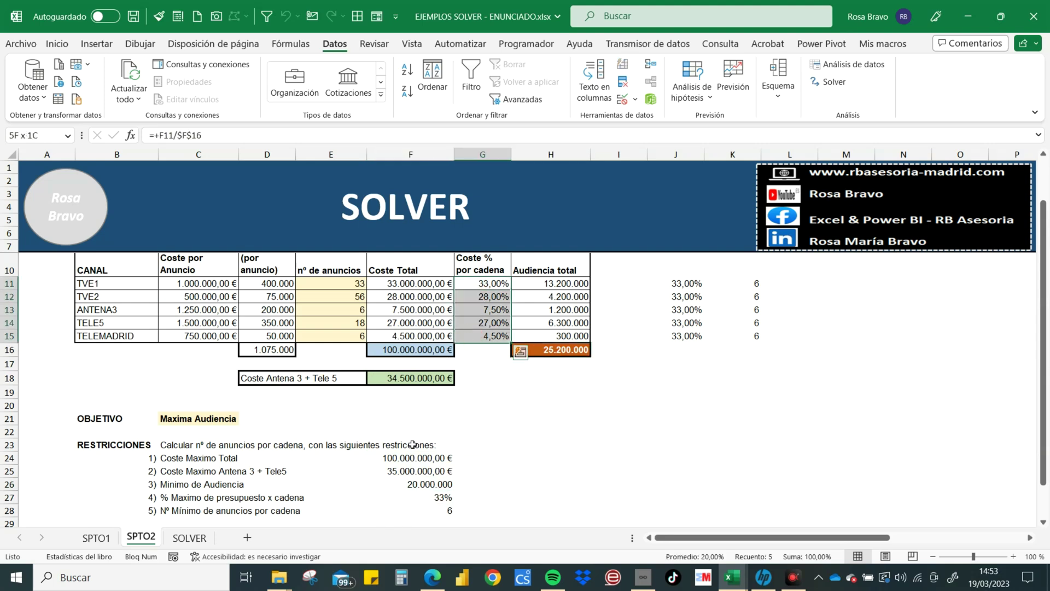
left_click(433, 510)
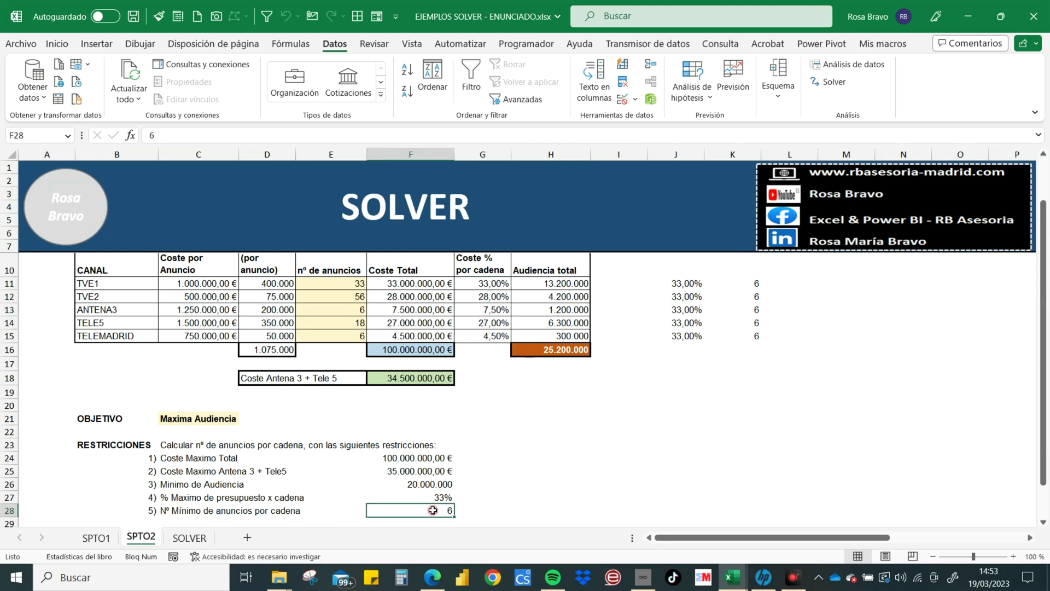
left_click(327, 284)
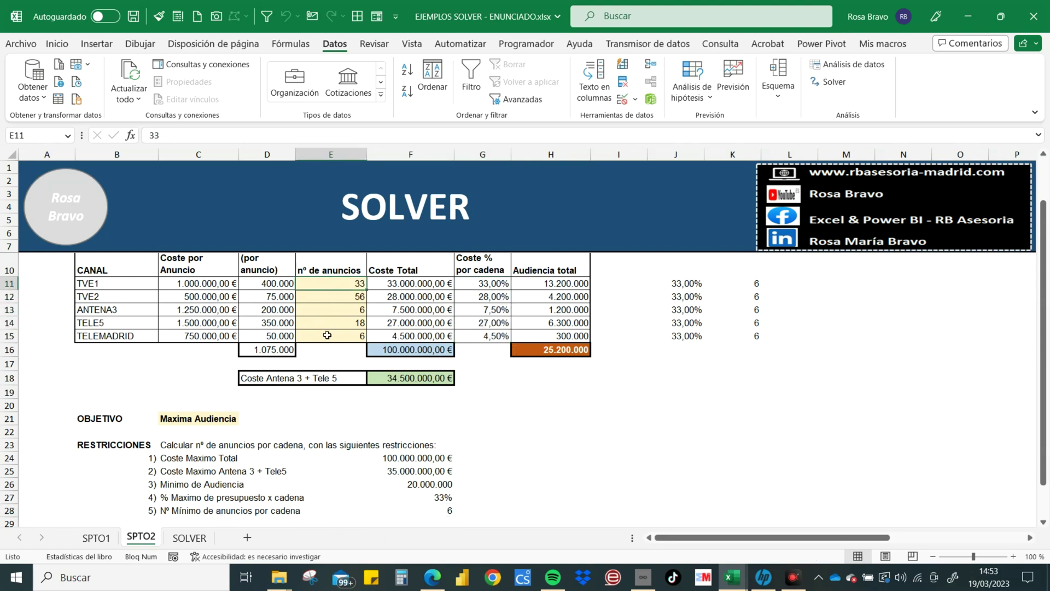
left_click_drag(327, 285, 327, 335)
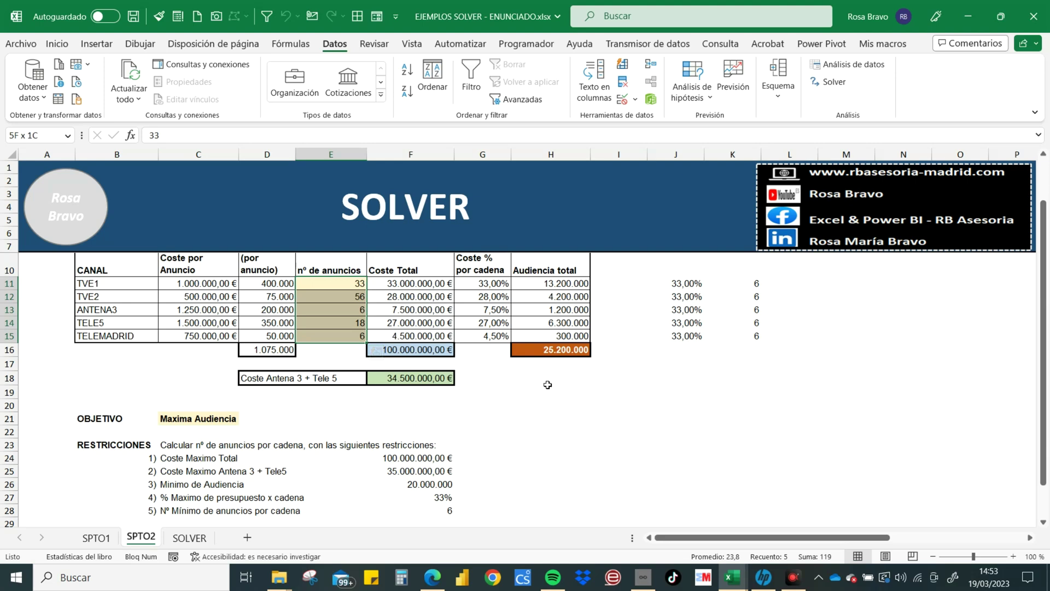
left_click(304, 283)
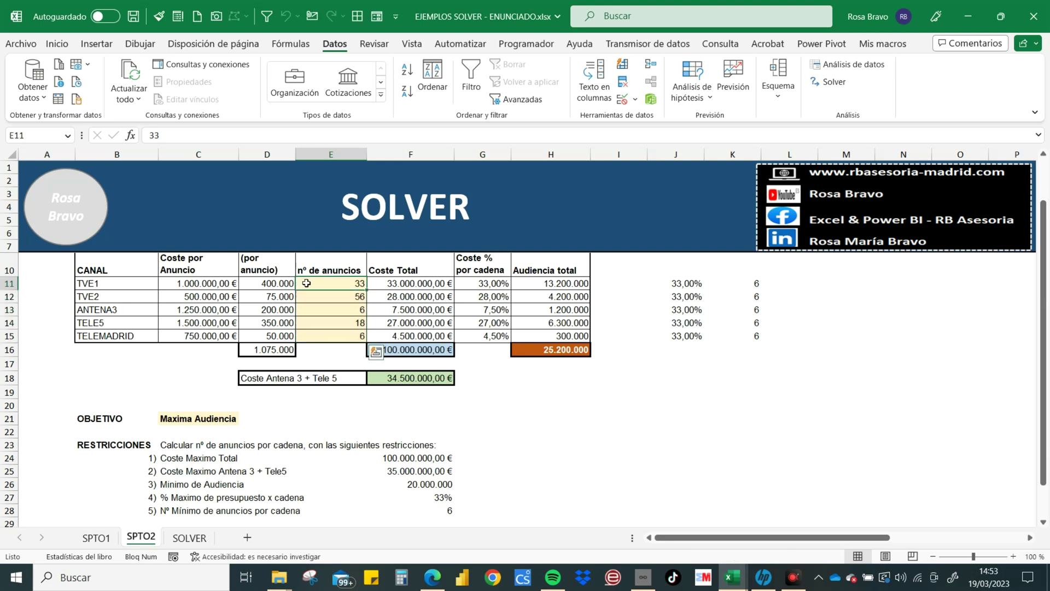
left_click(331, 335, "shift")
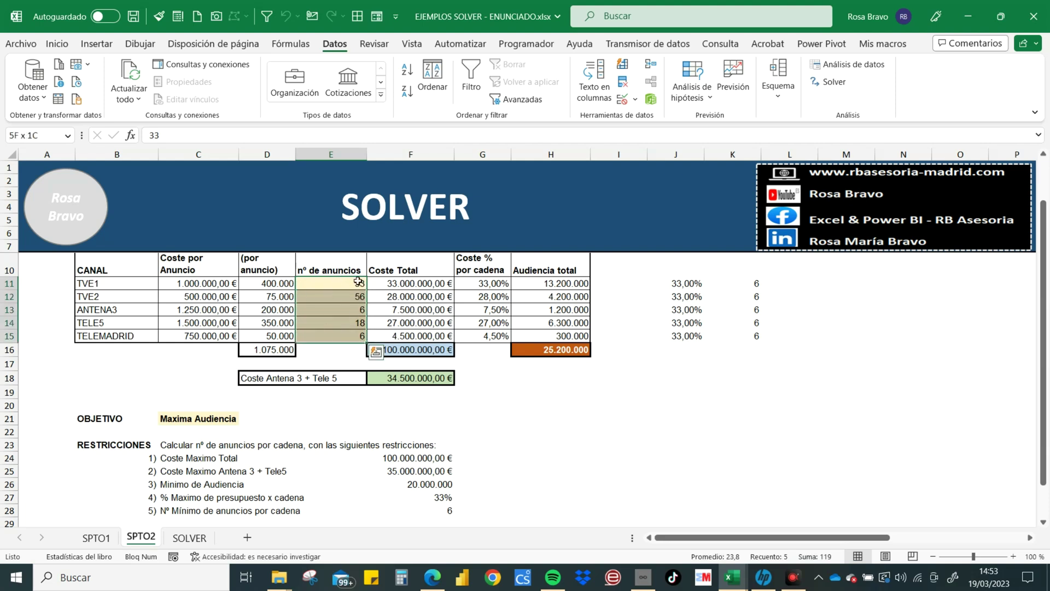
left_click_drag(358, 281, 350, 375)
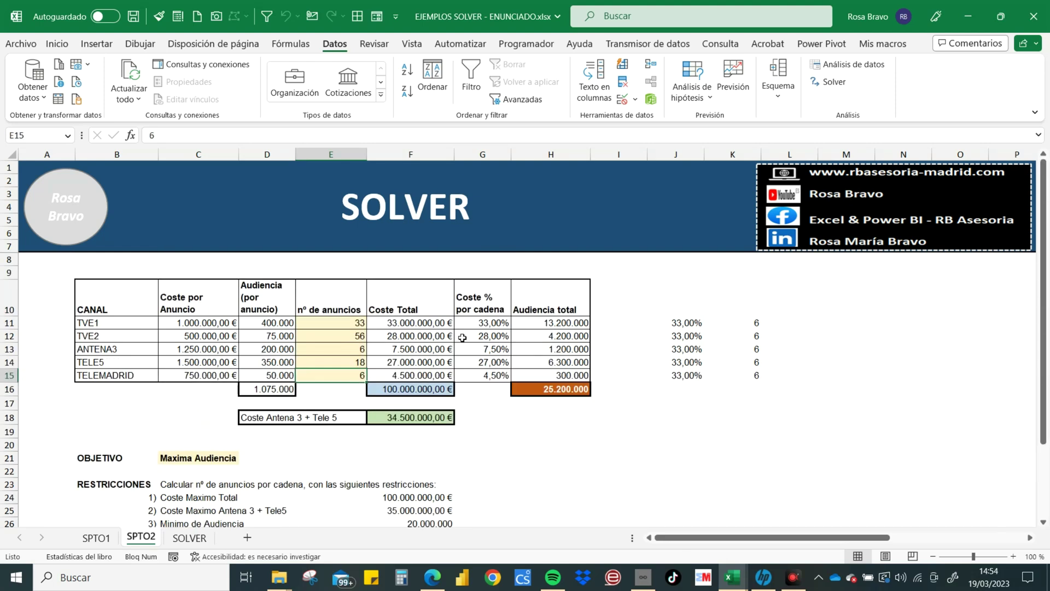